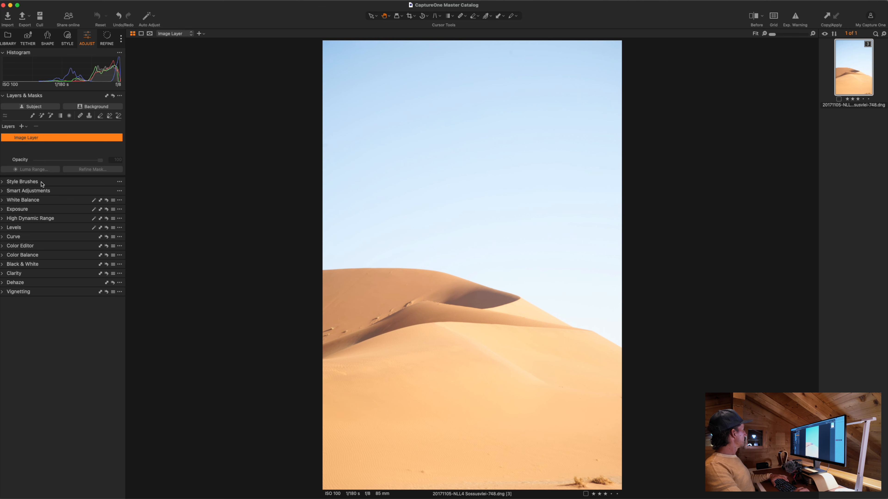
Lower the photo's Exposure to -0.55 and Brightness to -6, and raise the Contrast slightly.
click(22, 210)
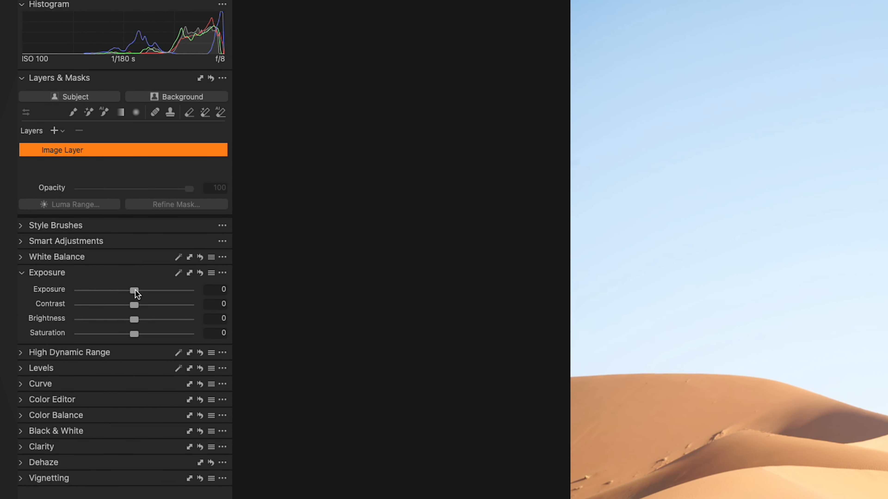
drag(135, 290, 129, 290)
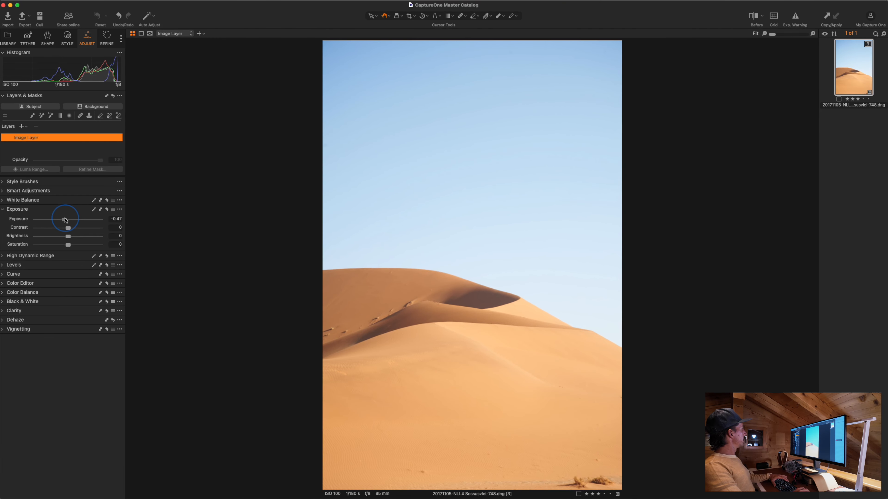
drag(65, 221, 65, 221)
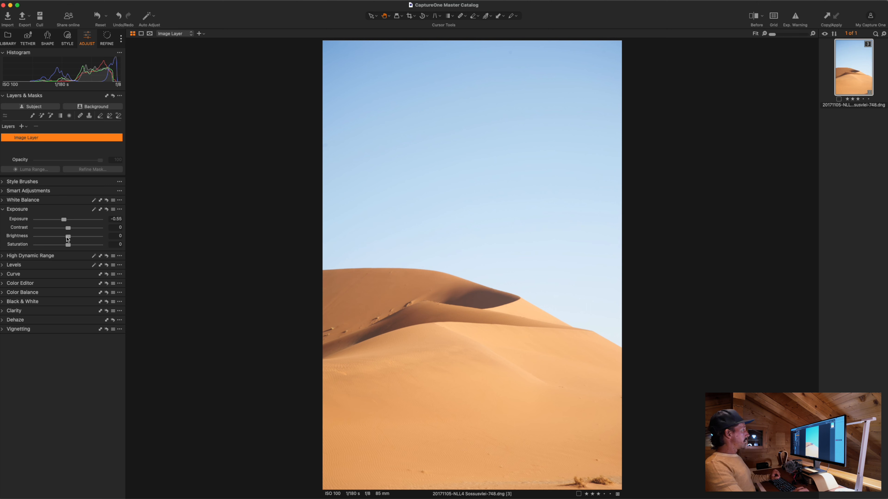
drag(68, 239, 65, 240)
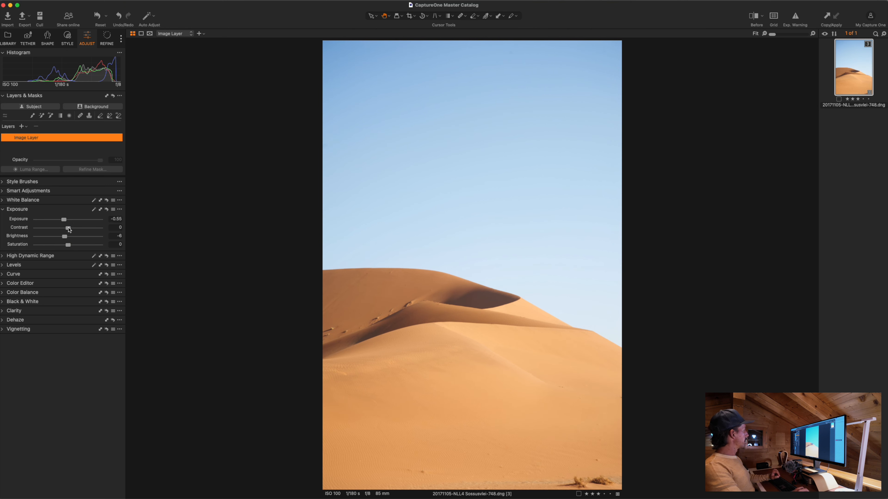
drag(69, 229, 74, 230)
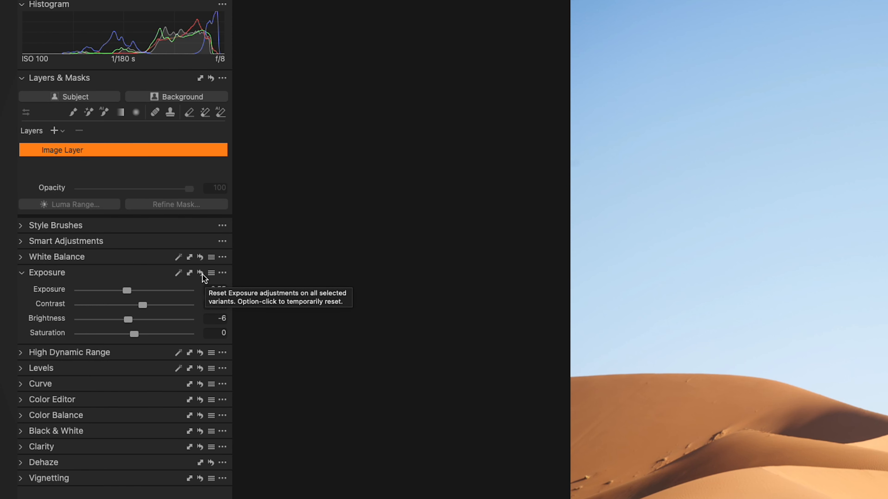
Temporarily reset the Exposure adjustments to compare the photo before and after.
click(203, 275)
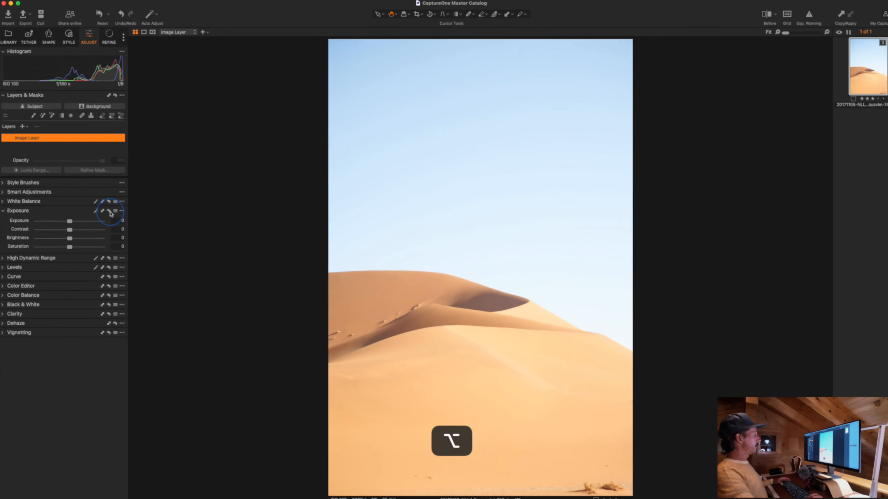
alt+click(108, 213)
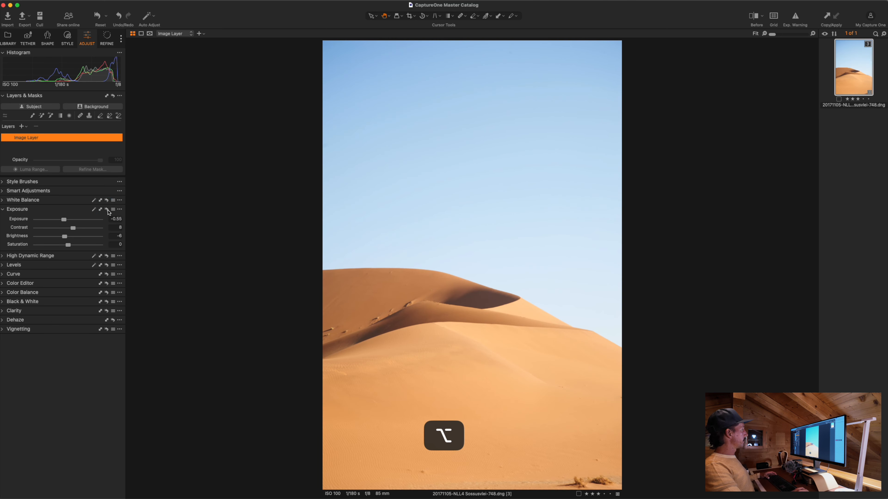
alt+click(109, 213)
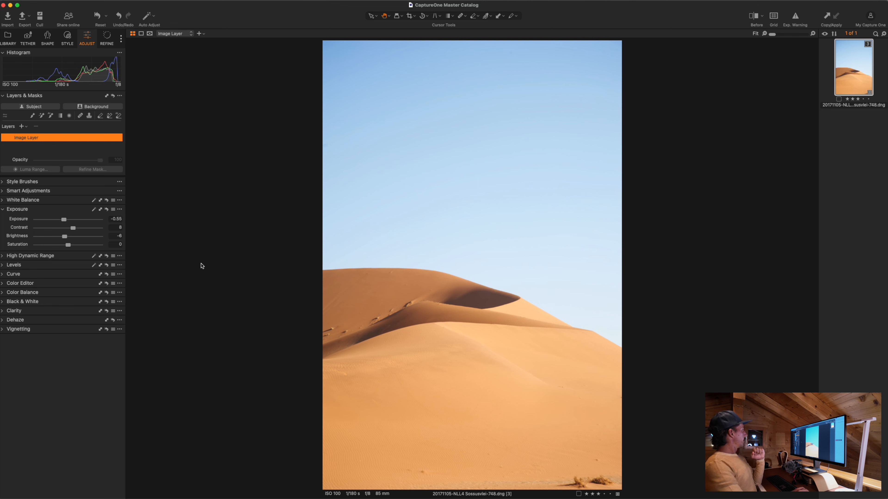
Set the High Dynamic Range values to Highlight -38, Shadow -11, White -5 and Black -5, and preview the photo without them.
click(46, 258)
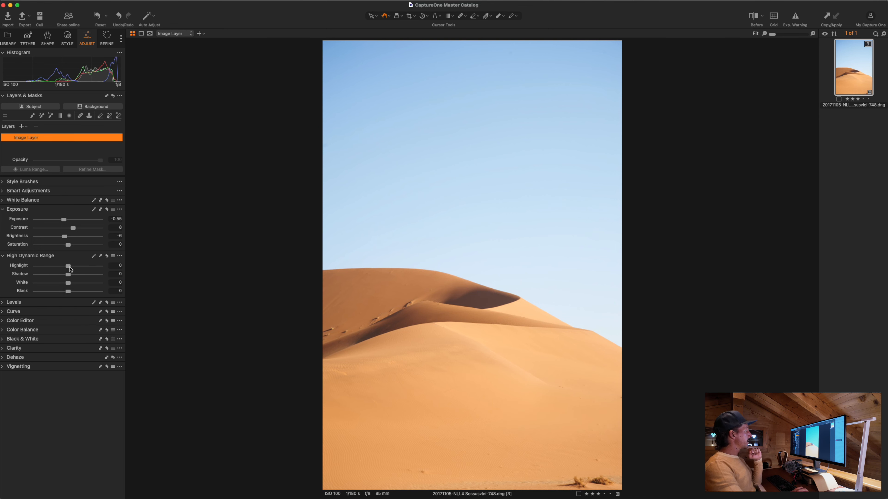
drag(69, 266, 59, 269)
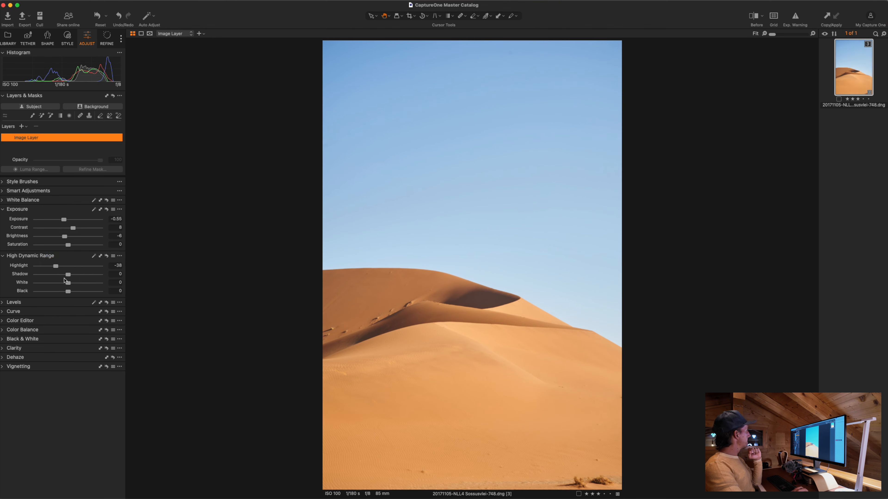
drag(69, 277, 67, 277)
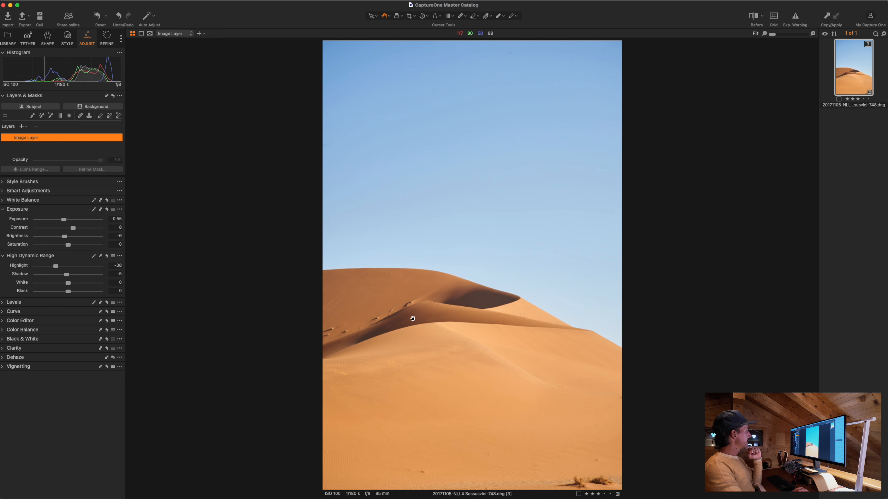
drag(72, 276, 67, 294)
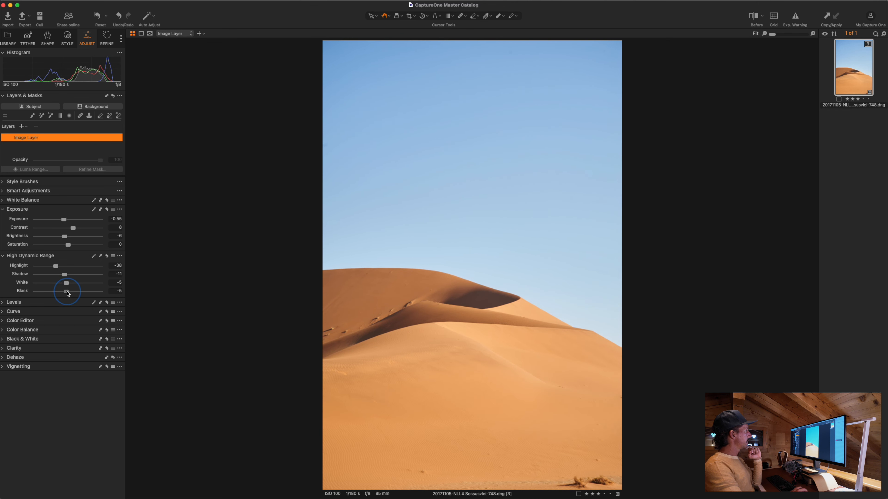
key(alt)
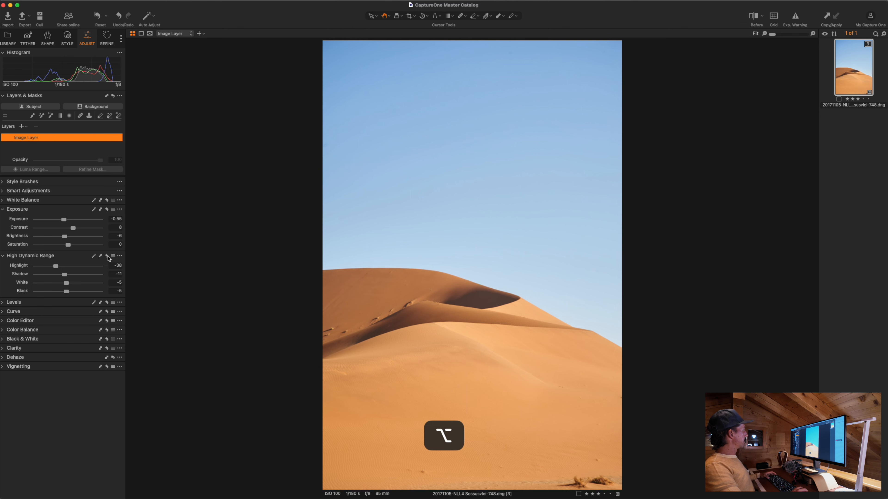
alt+click(108, 257)
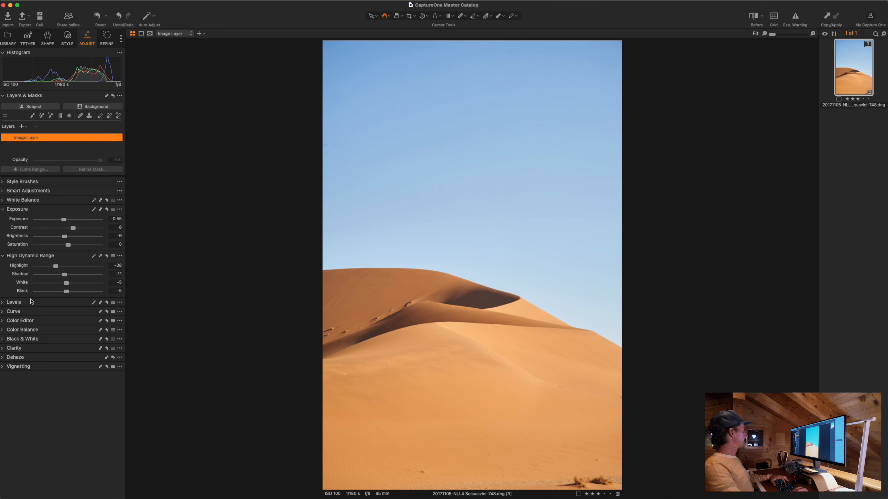
Collapse the Exposure and High Dynamic Range tools and open the Curve tool on its Luma channel.
click(30, 256)
click(27, 210)
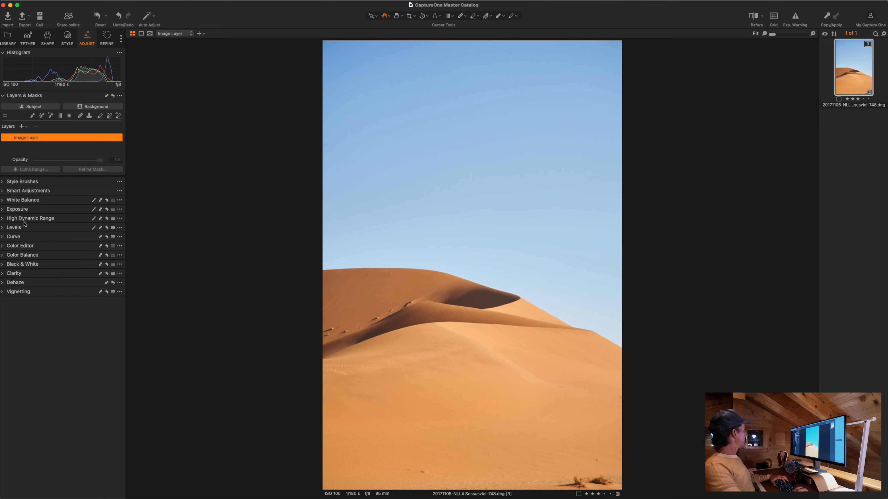
click(21, 228)
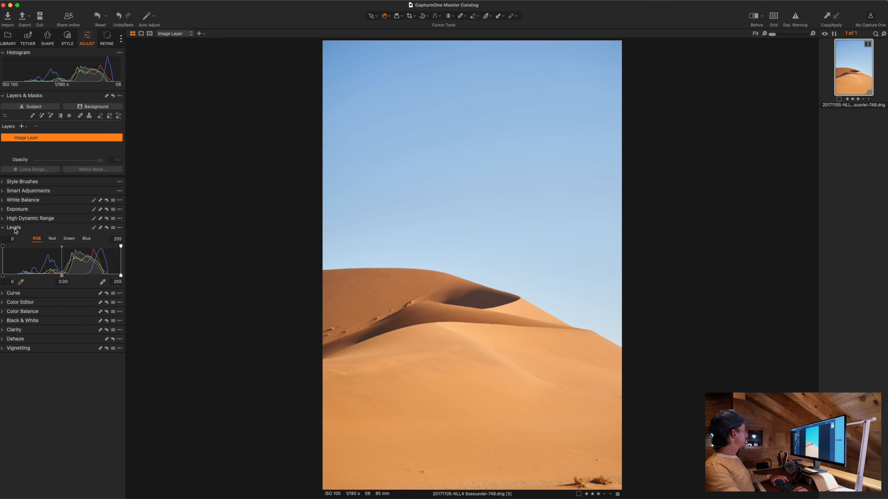
click(15, 230)
click(16, 230)
click(15, 230)
click(16, 237)
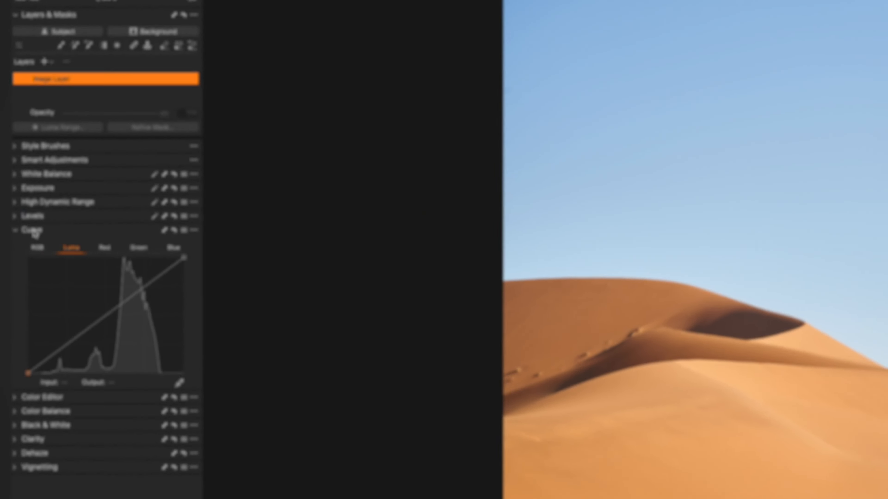
click(46, 248)
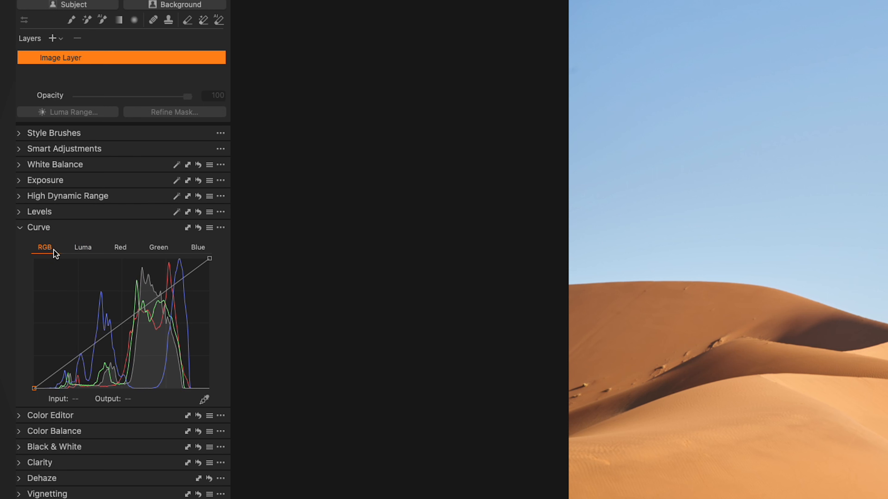
click(85, 249)
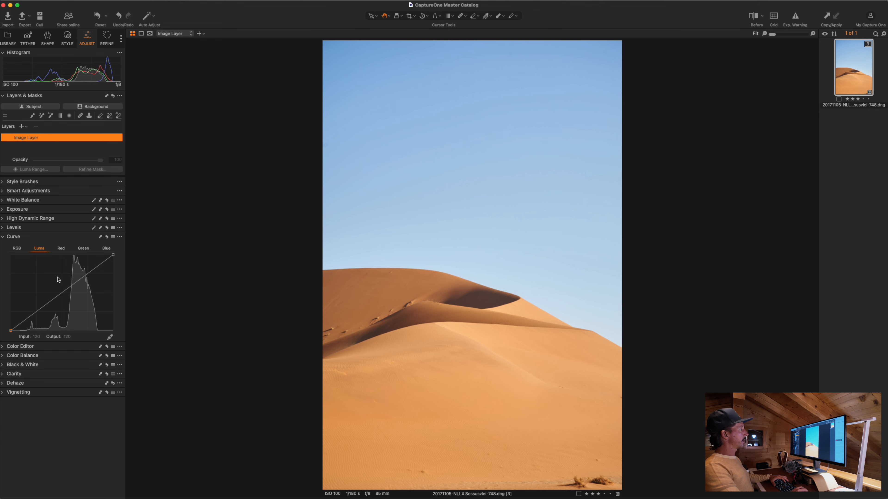
Add a shadow point at about 33 and a highlight point to the Luma curve, and lift its black point to an output of about 5.
drag(36, 312, 24, 321)
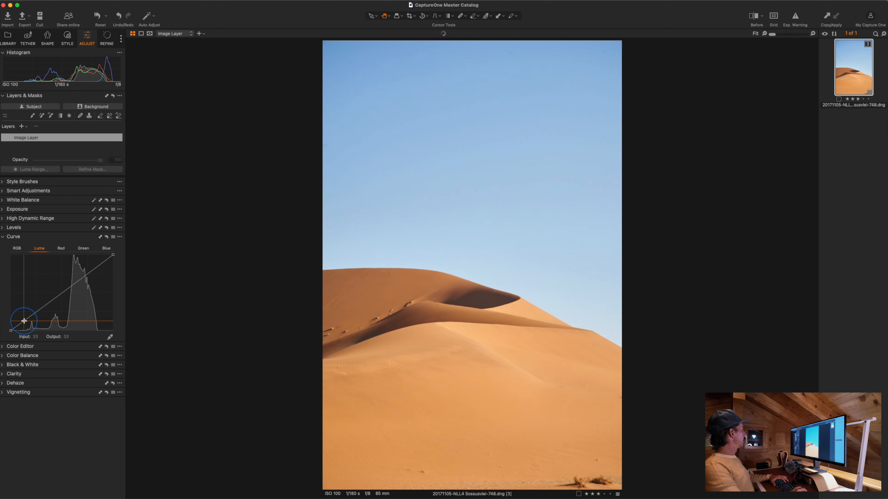
click(88, 273)
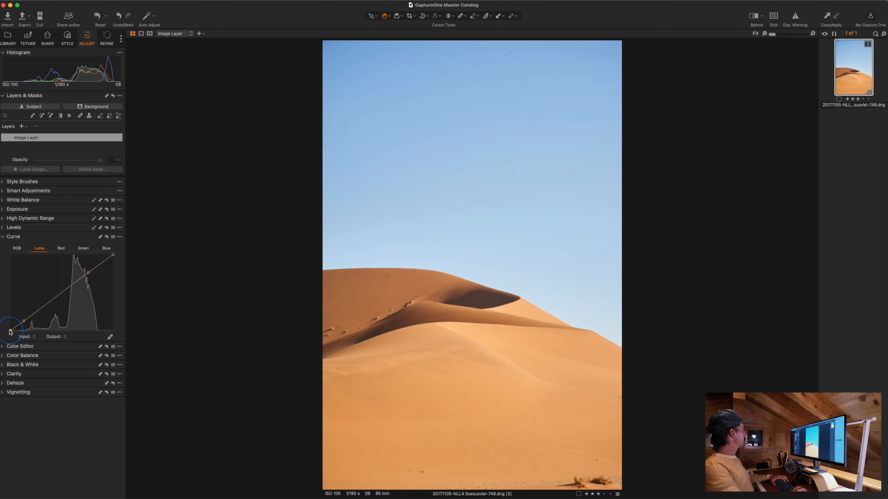
drag(10, 331, 11, 330)
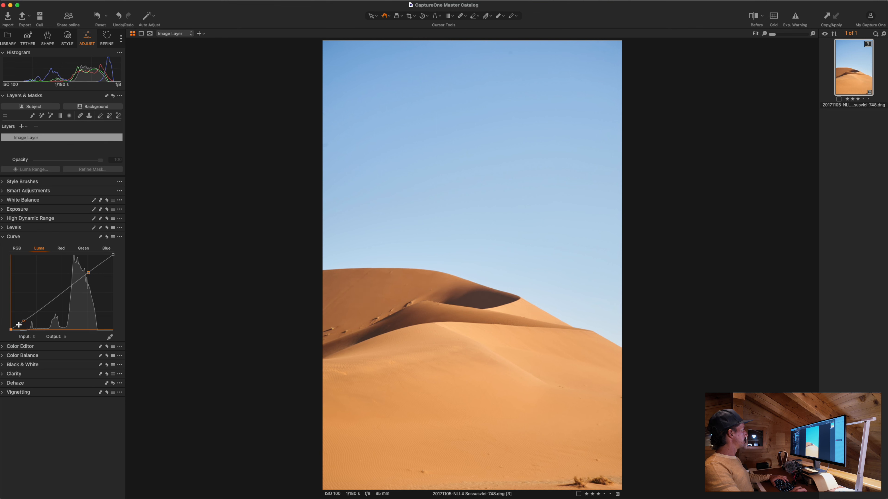
alt+click(106, 236)
alt+click(106, 238)
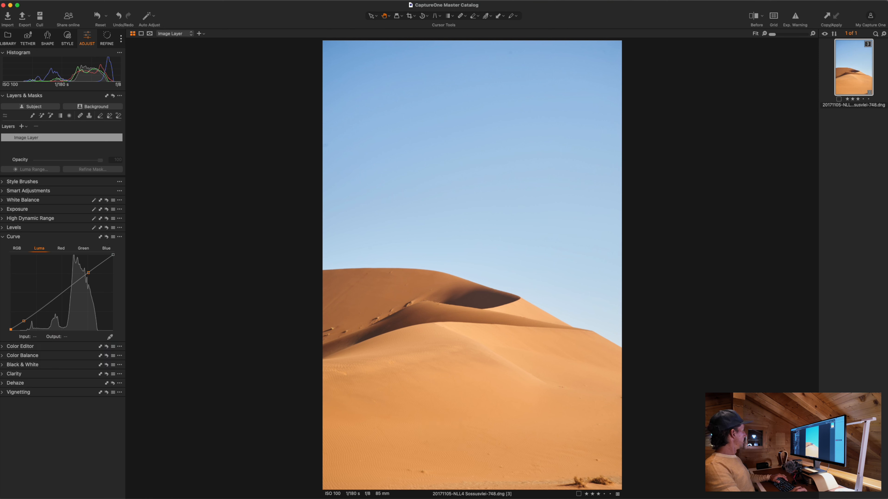
Sample the orange of the dune's upper slope as an Advanced selection in the Color Editor.
click(13, 347)
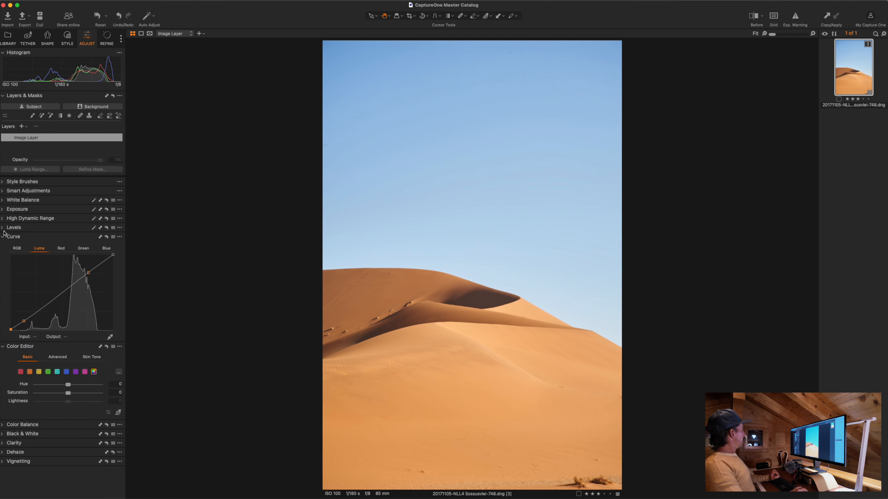
click(14, 237)
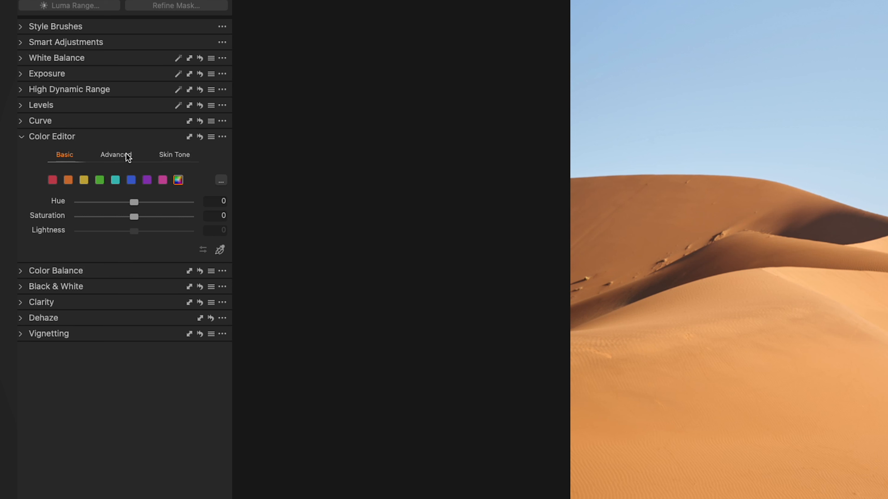
click(174, 156)
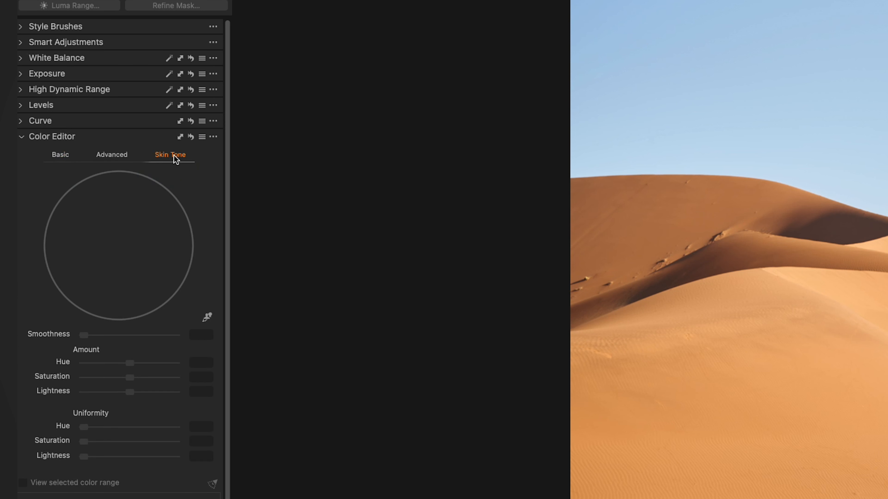
click(120, 156)
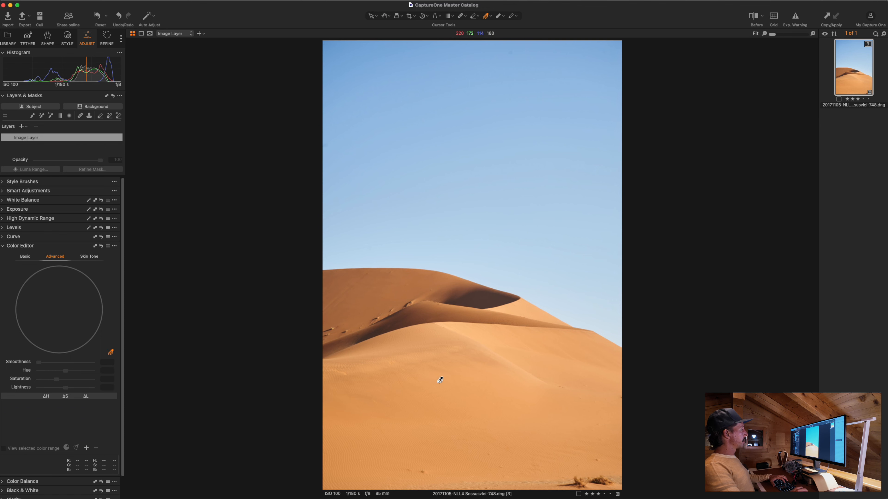
click(378, 292)
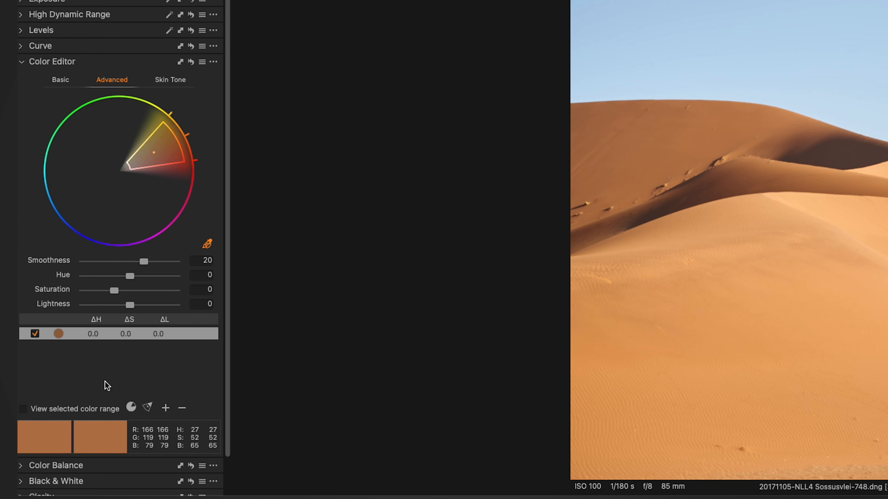
Preview the selected color range on the photo to check which areas it covers, and return to the normal view.
scroll(104, 384, down, 3)
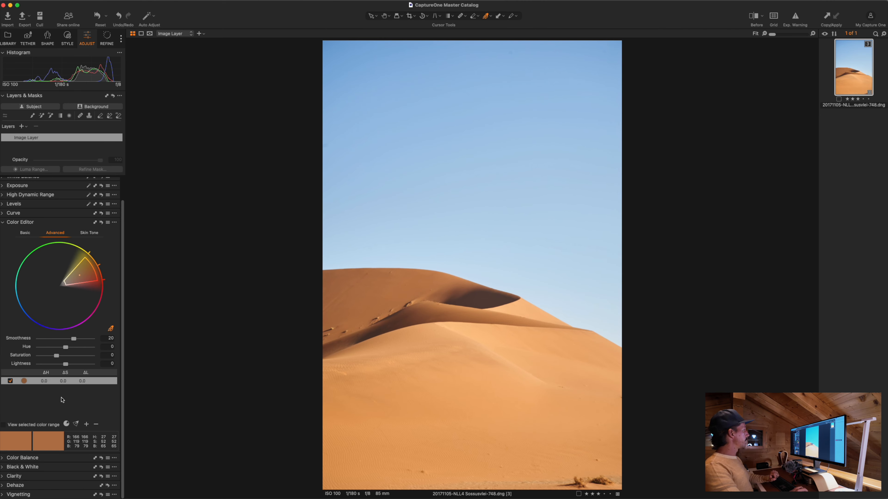
click(5, 425)
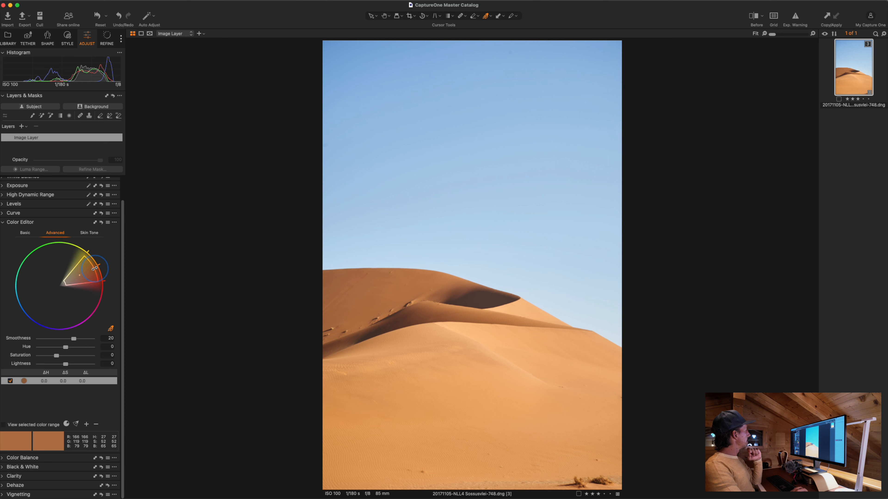
click(4, 425)
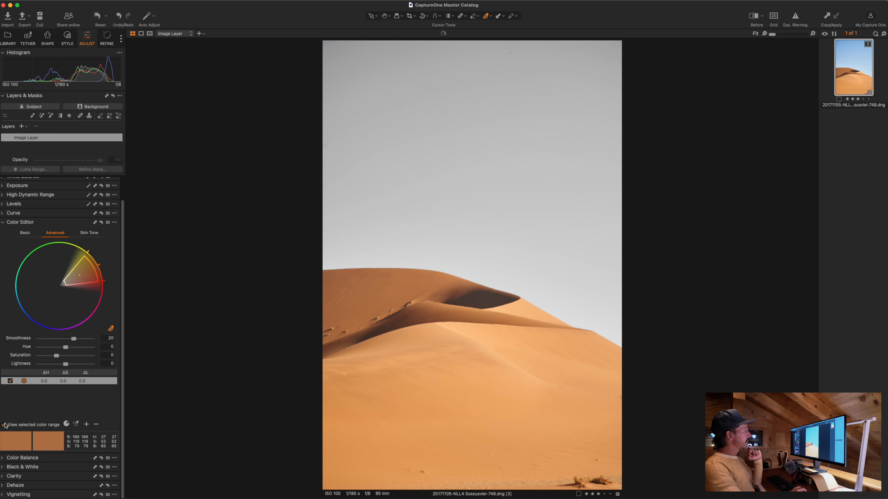
click(4, 425)
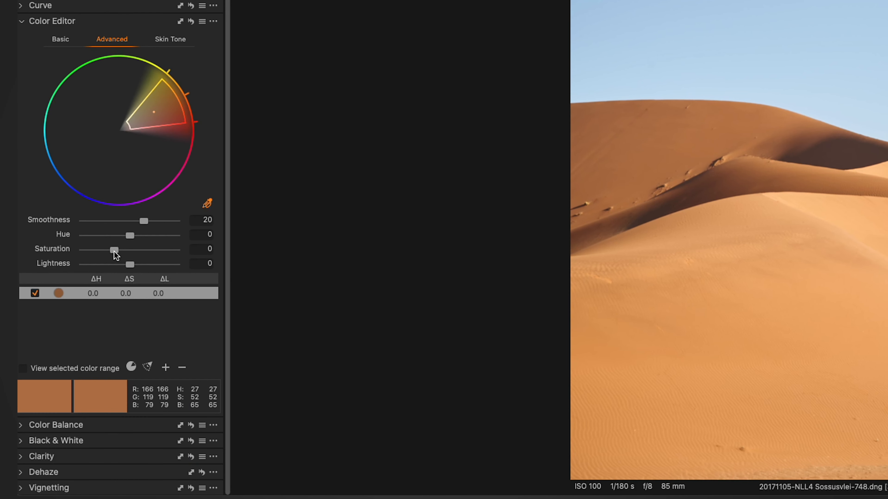
Set the sampled orange range's Saturation to 8.3 and Lightness to -2.6, and toggle the correction to compare the effect.
drag(115, 252, 129, 265)
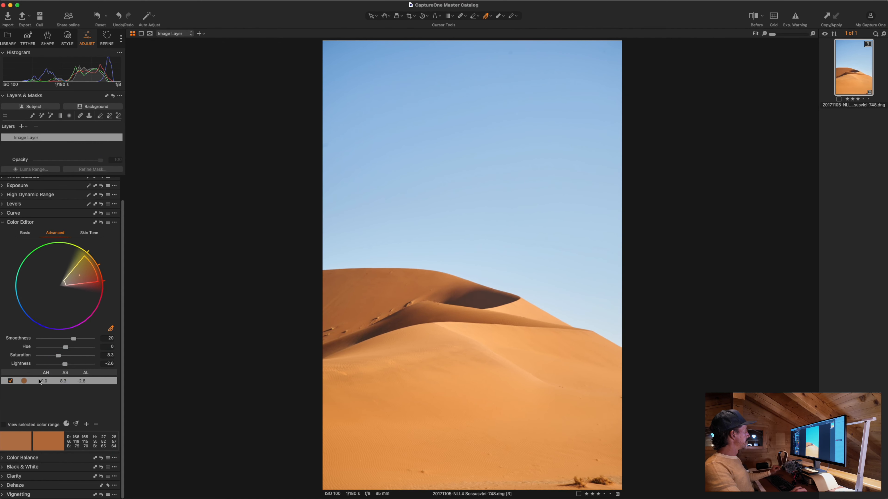
click(12, 374)
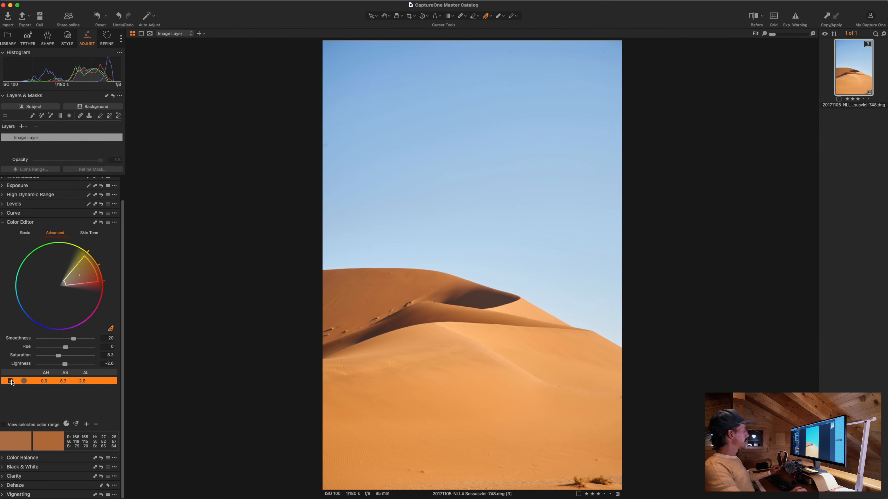
click(10, 381)
click(11, 381)
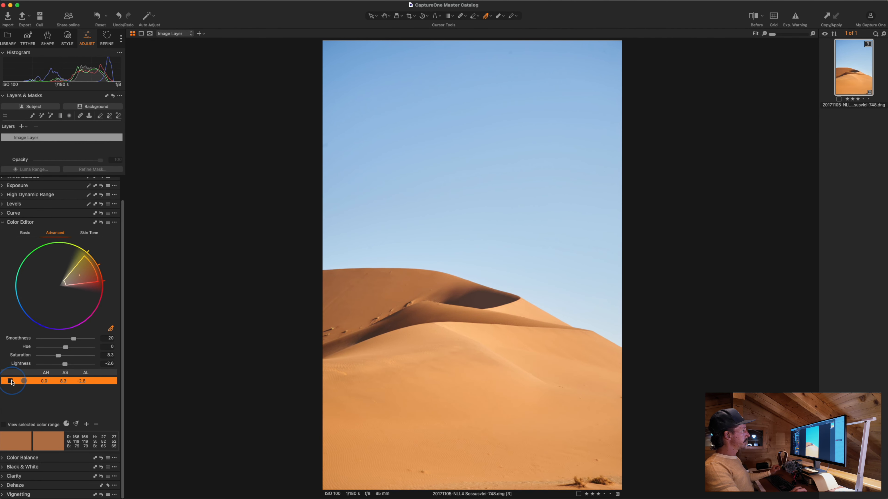
Re-enable the orange correction with its Saturation at 7.7, and sample the blue of the sky as a second Advanced color selection.
click(10, 381)
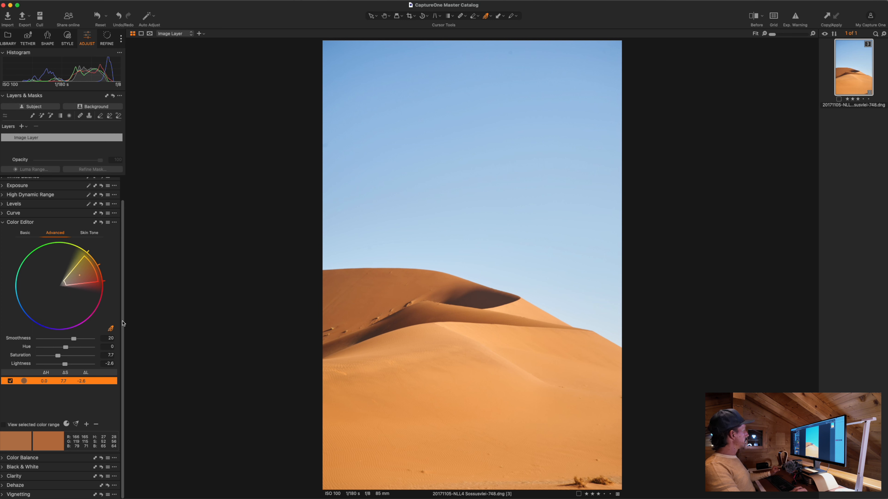
click(110, 329)
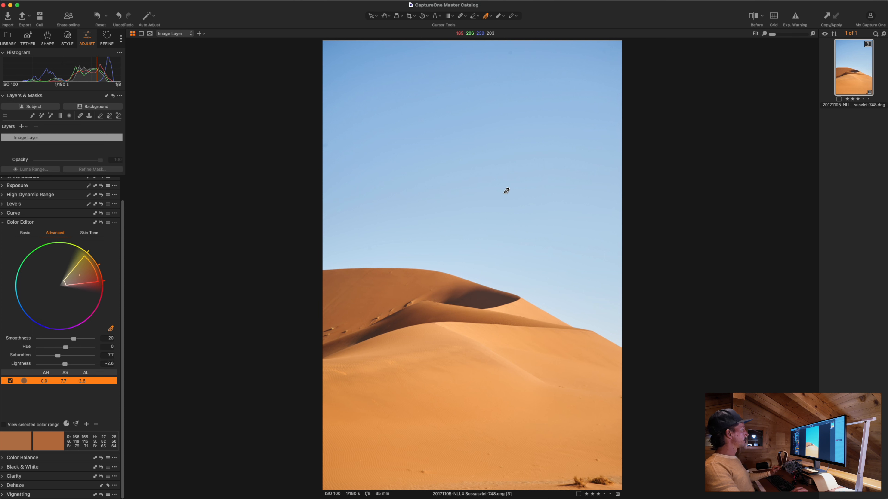
click(506, 190)
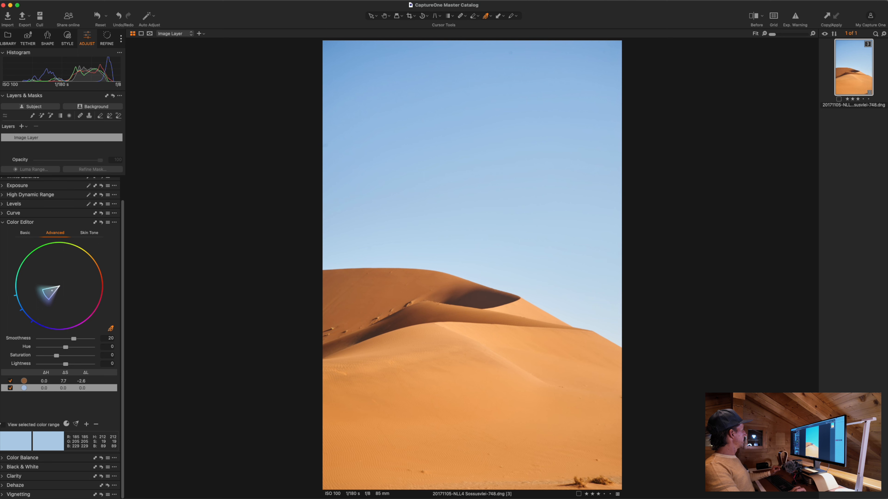
Widen the blue selection outward on the color wheel while previewing its coverage of the sky, and return to the normal view.
click(4, 425)
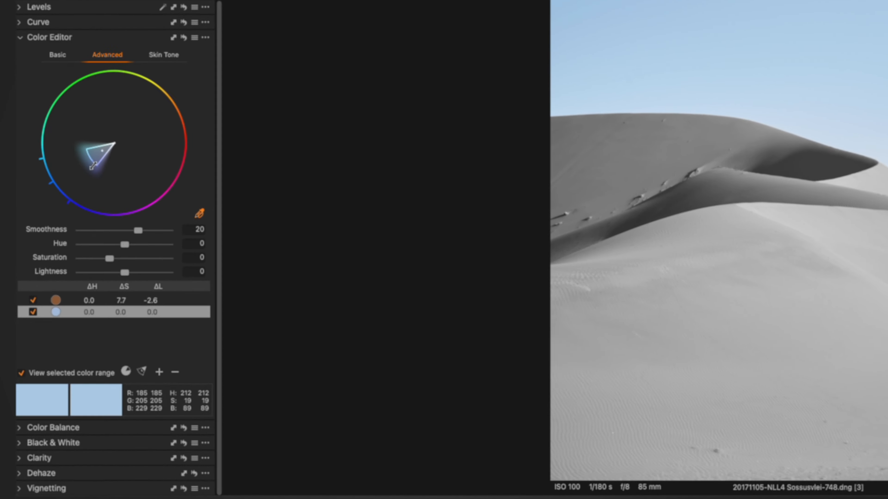
drag(93, 166, 85, 204)
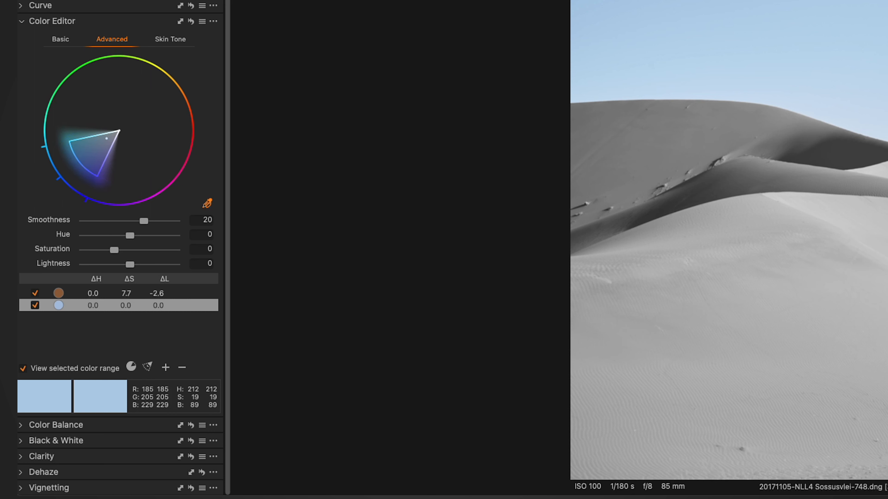
drag(43, 143, 42, 150)
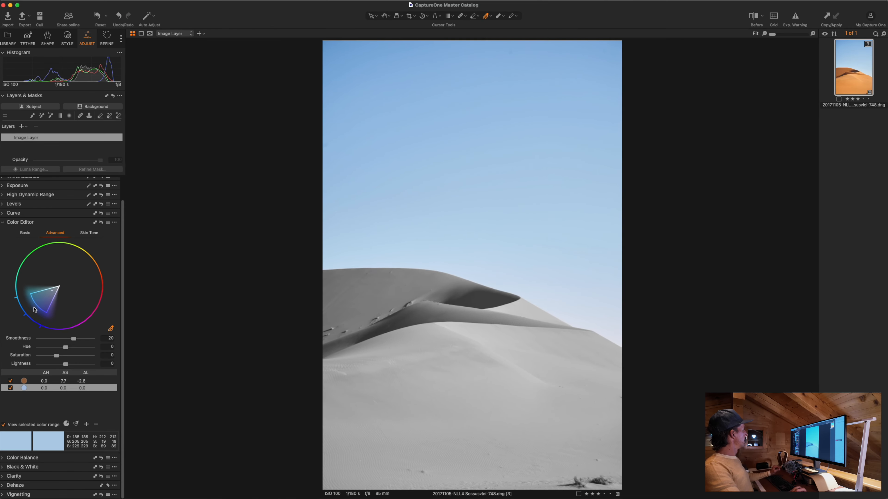
drag(35, 306, 31, 308)
click(3, 426)
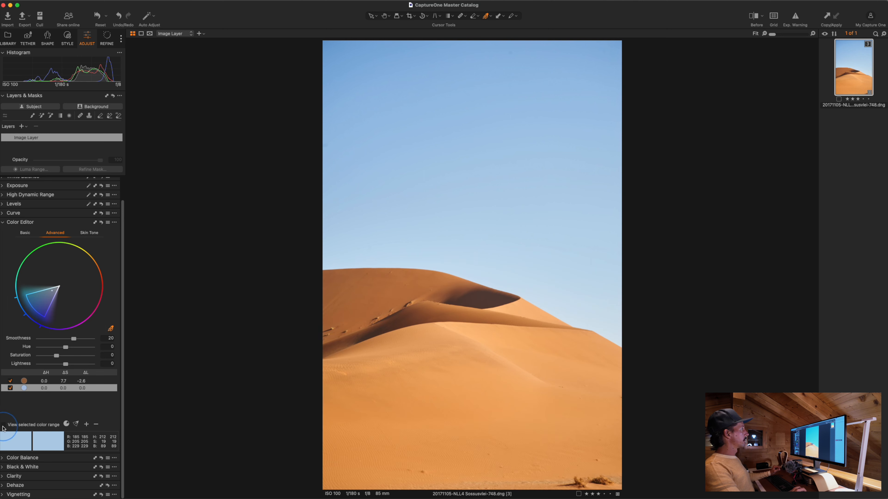
click(3, 426)
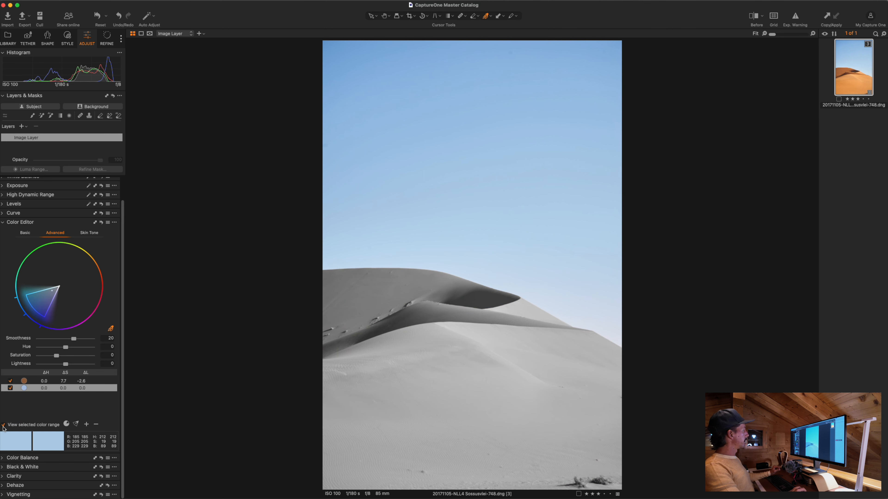
click(4, 426)
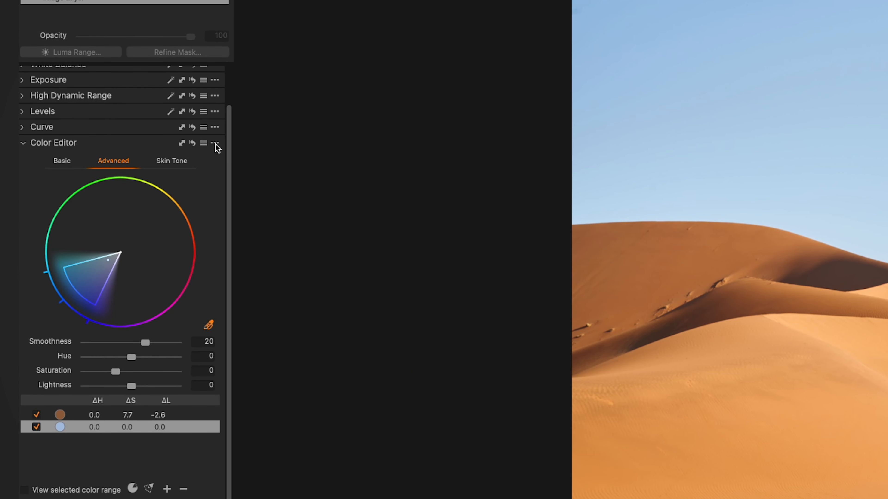
click(215, 144)
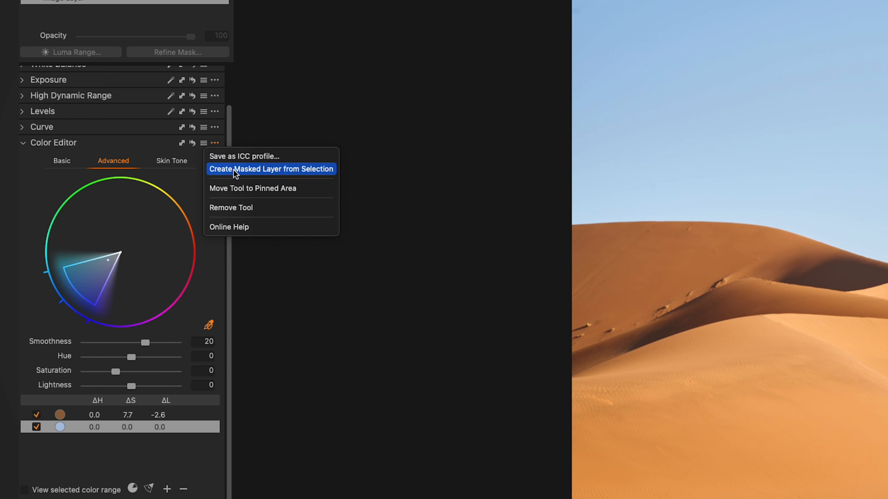
click(112, 454)
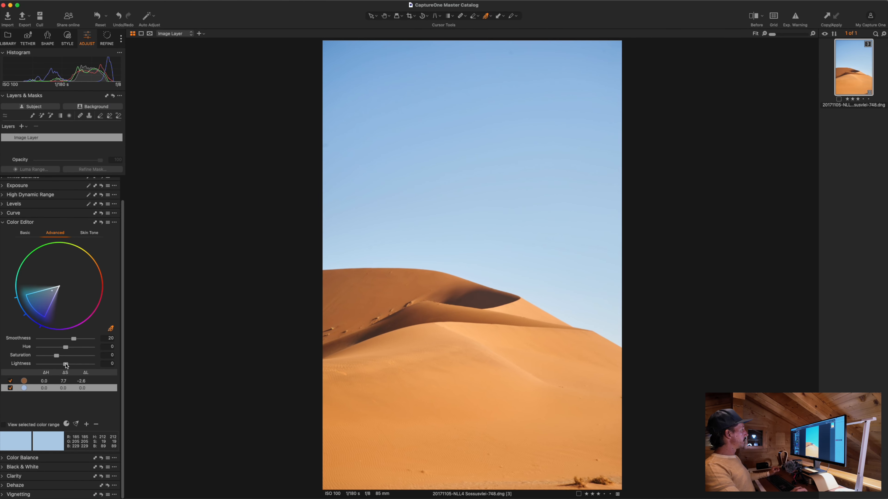
Set the blue range's Saturation to 22.3 and Lightness to -34.1, and toggle the correction to compare the sky.
mouse_move(66, 365)
mouse_down()
mouse_move(63, 349)
mouse_move(79, 350)
mouse_move(66, 350)
mouse_up()
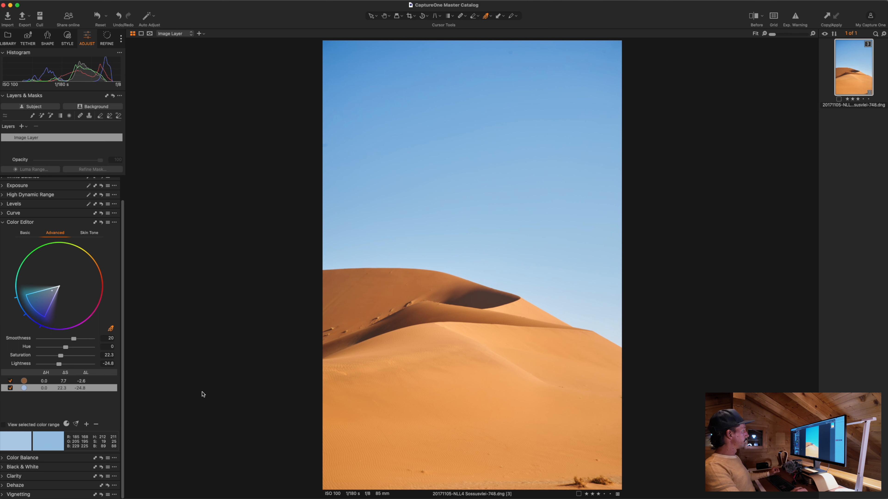
drag(59, 365, 56, 363)
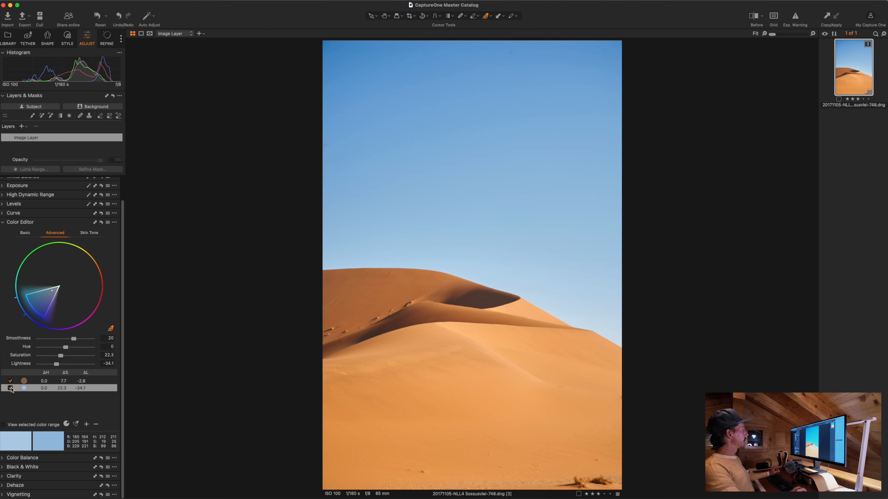
click(10, 388)
click(10, 388)
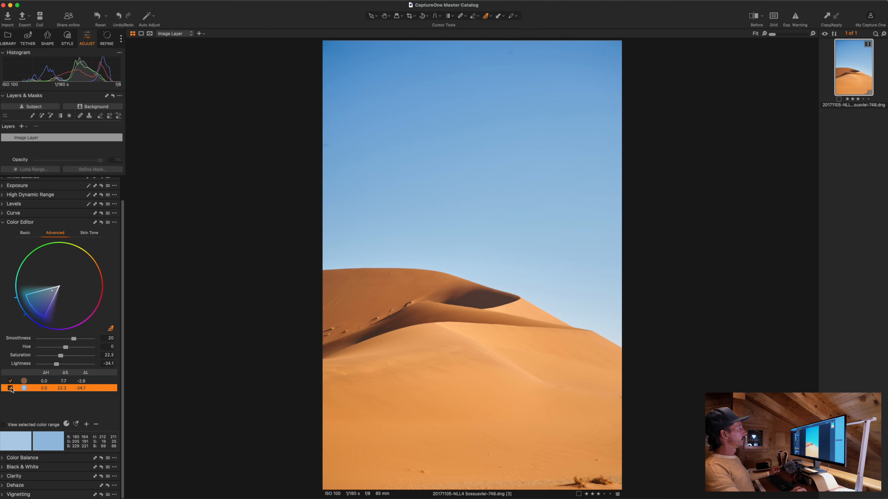
click(10, 389)
click(10, 388)
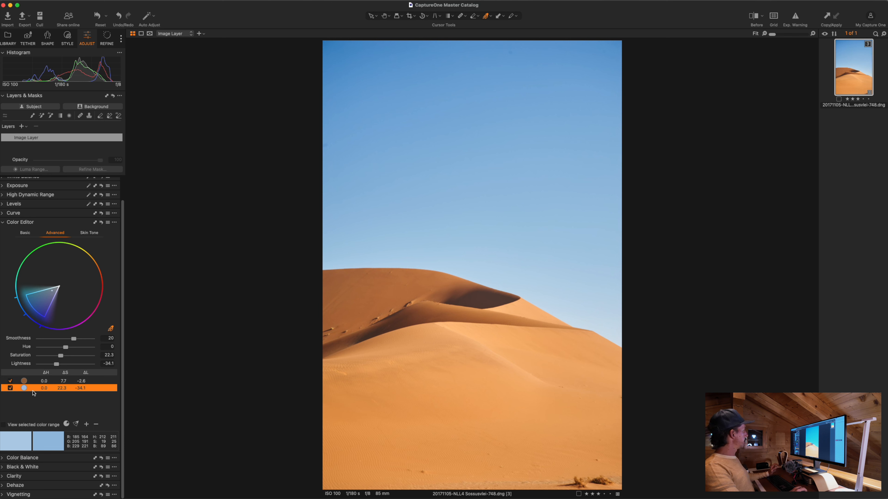
Select the orange correction, compare the photo with all Color Editor changes temporarily reset, and collapse the Color Editor.
click(44, 382)
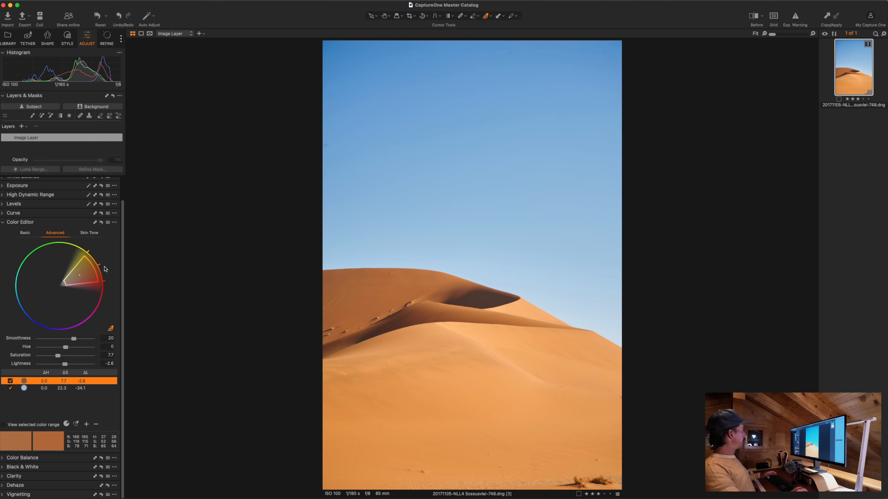
key(alt)
alt+click(101, 223)
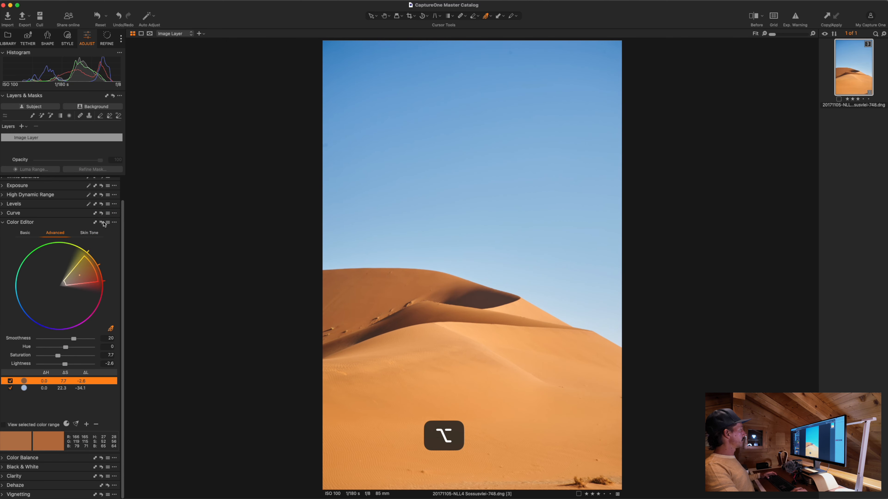
click(35, 223)
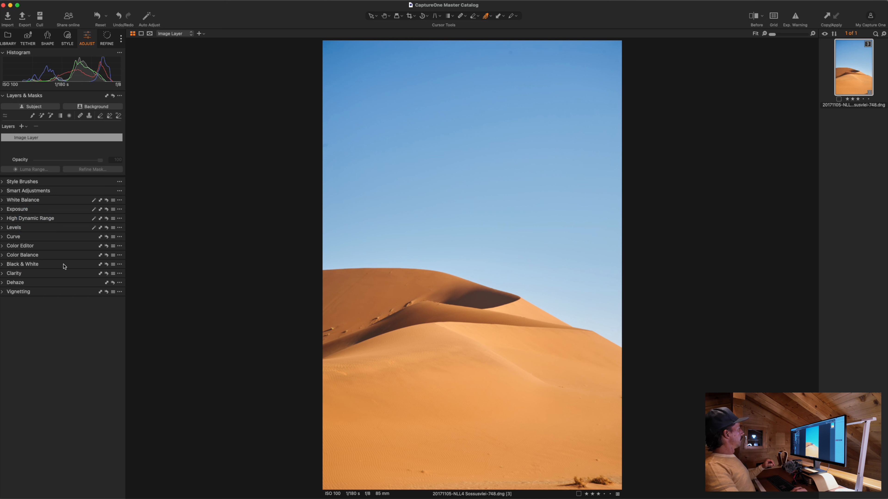
Expand the Clarity settings, leaving the Color Balance and Color Editor tools collapsed.
click(37, 256)
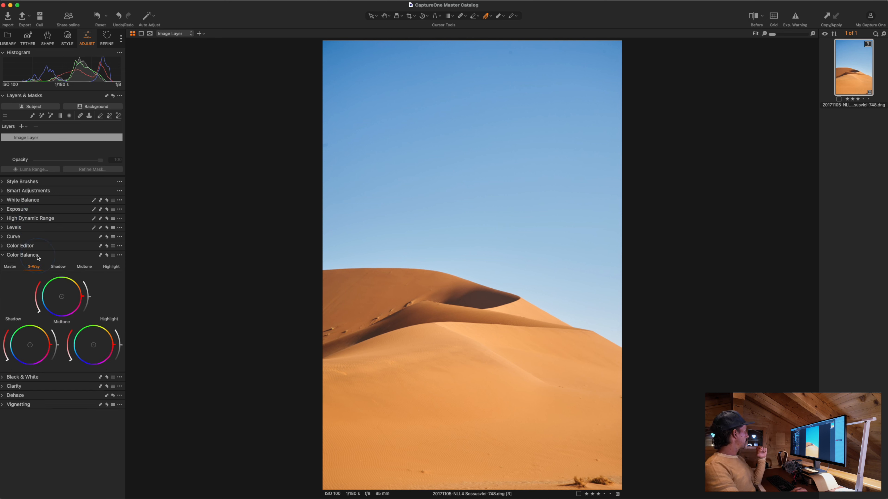
click(37, 256)
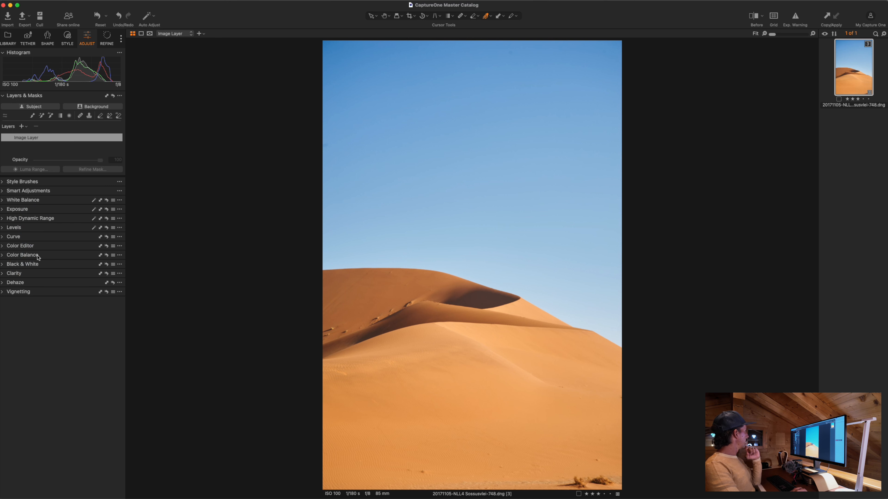
click(11, 276)
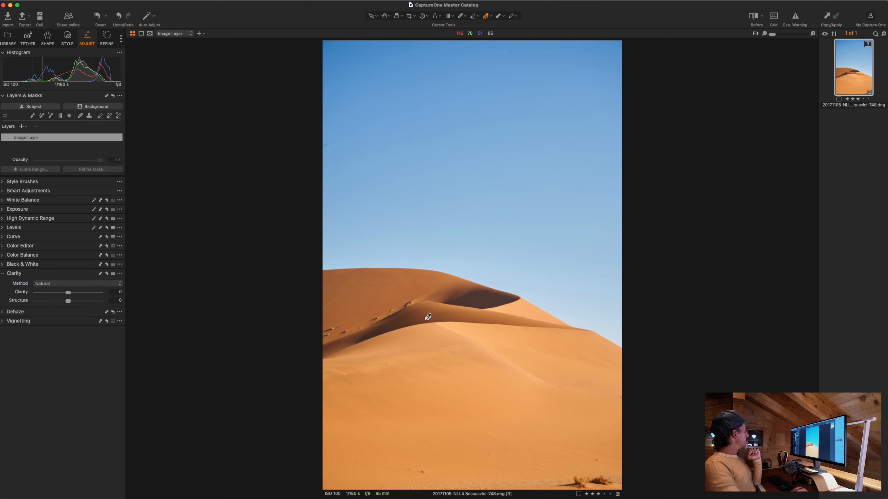
click(26, 247)
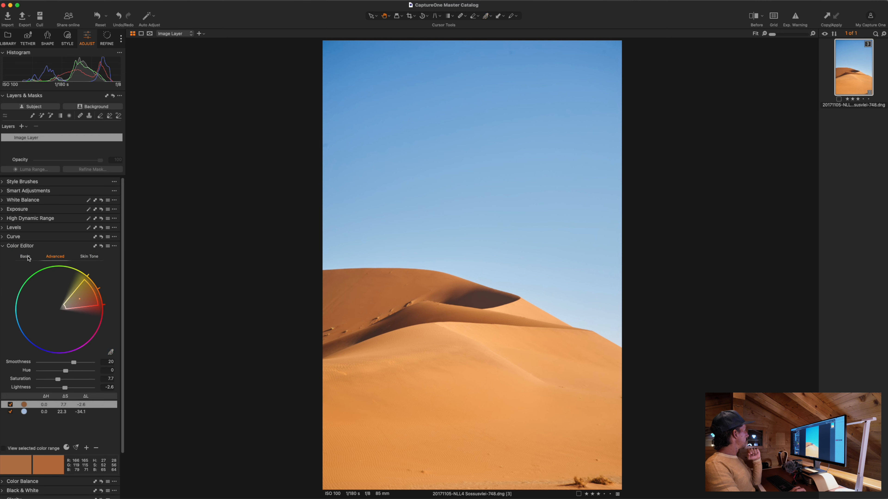
click(20, 247)
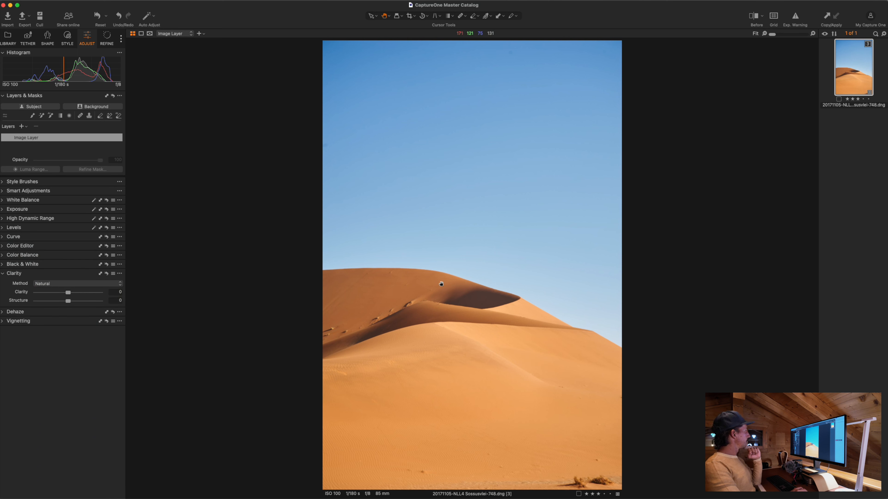
Set Clarity to 15 with the Natural method while judging the sand texture on the dunes at 100%.
click(470, 307)
mouse_move(471, 255)
mouse_down()
mouse_move(463, 274)
mouse_move(492, 284)
mouse_up()
drag(499, 318, 486, 284)
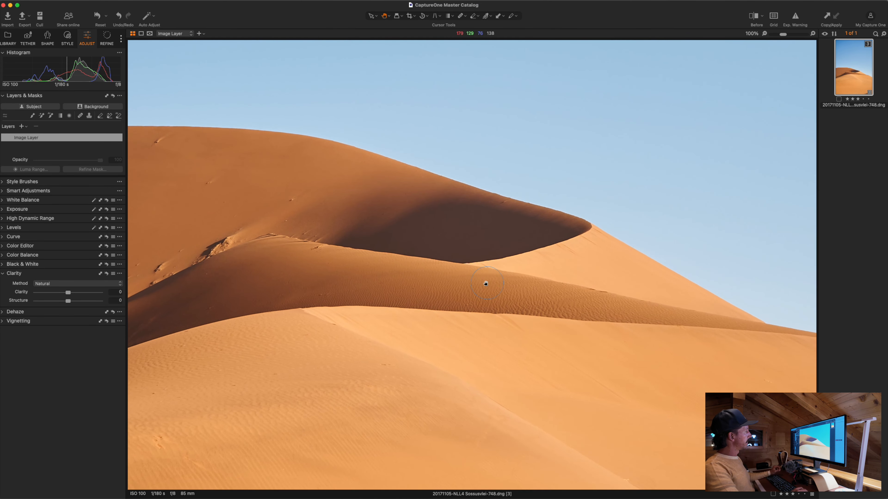
drag(267, 260, 387, 285)
drag(407, 248, 336, 302)
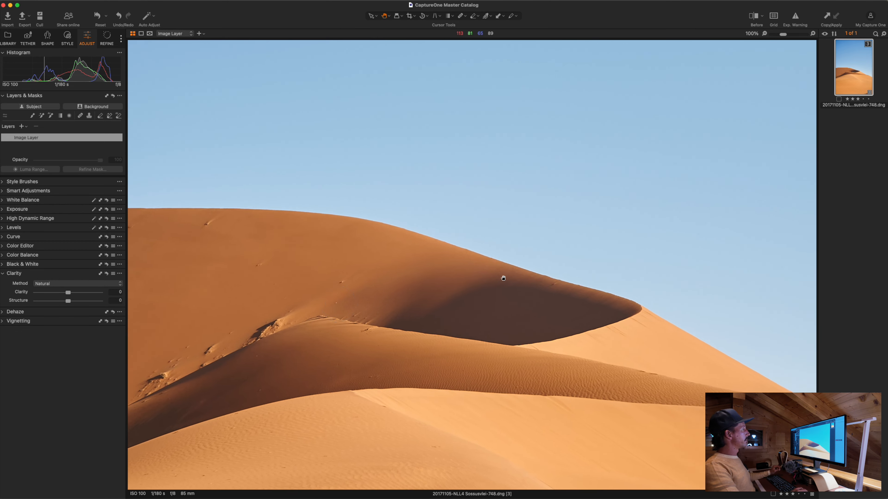
drag(499, 276, 387, 258)
drag(456, 286, 420, 248)
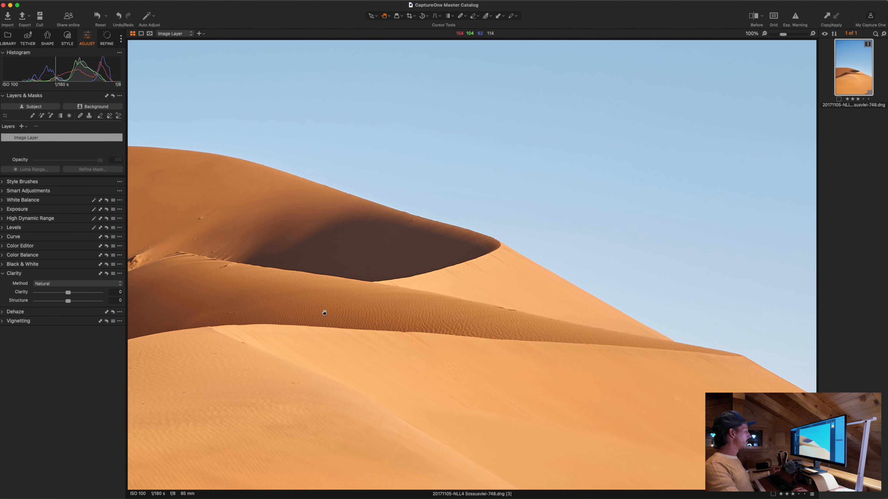
drag(367, 322, 387, 276)
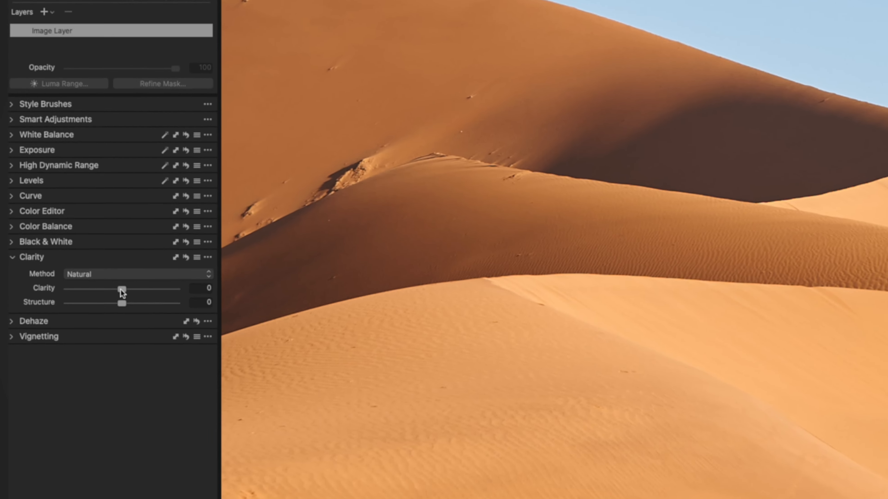
mouse_move(122, 291)
mouse_down()
mouse_move(148, 290)
mouse_move(130, 287)
mouse_up()
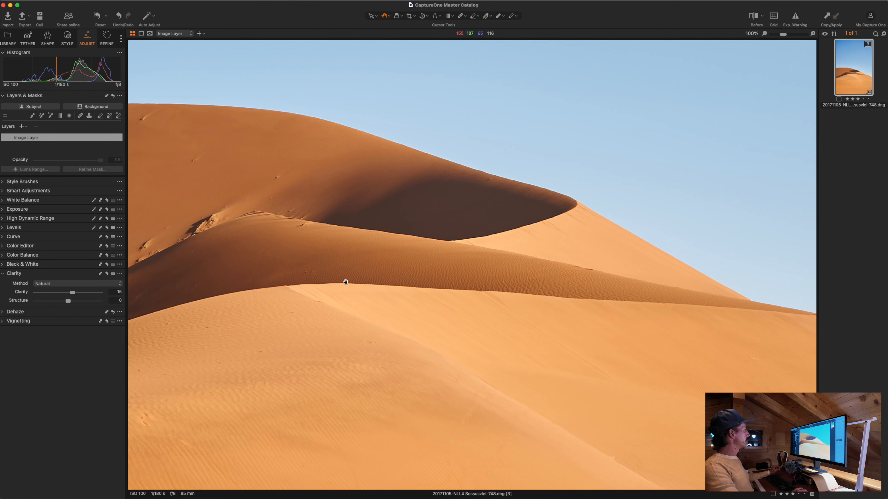
key(super+0)
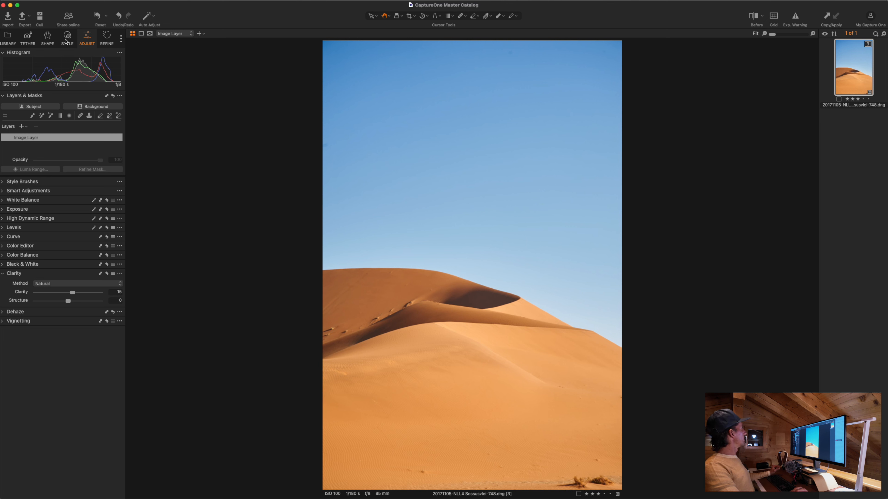
Enable Chromatic Aberration and Diffraction Correction for the lens, and set Light Falloff to 16.
click(45, 42)
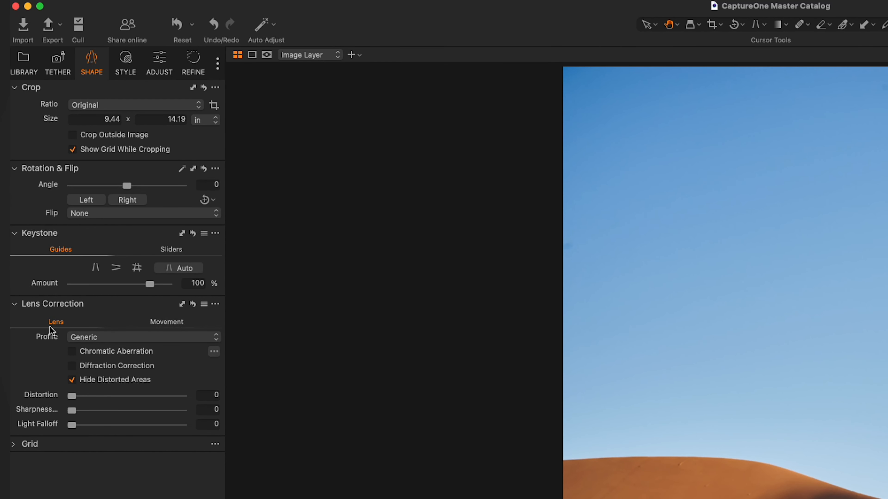
click(74, 352)
click(73, 366)
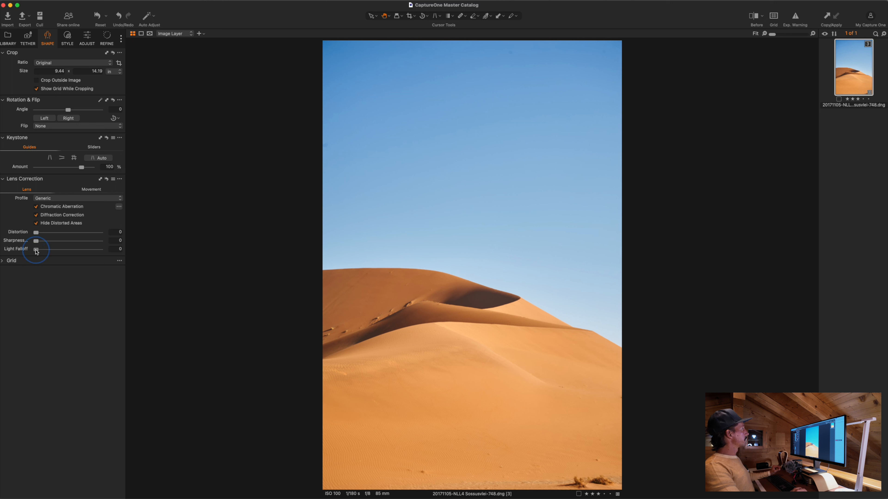
mouse_move(37, 249)
mouse_down()
mouse_move(84, 251)
mouse_move(45, 252)
mouse_up()
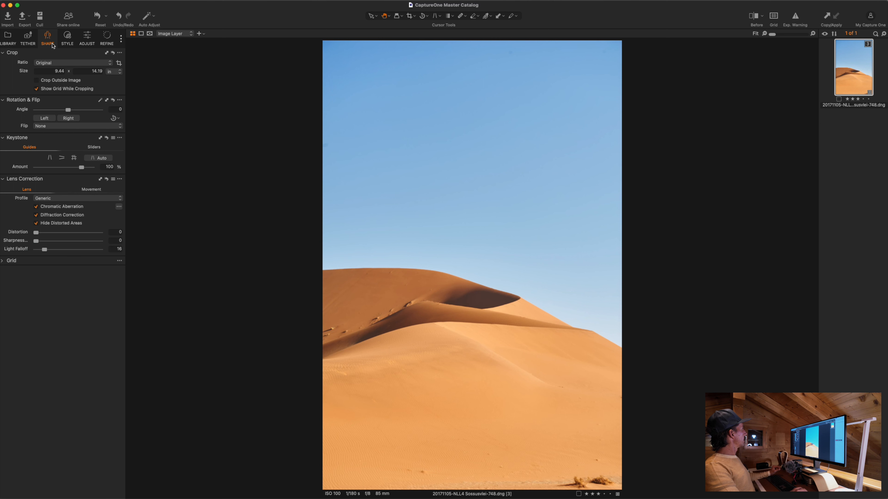
Crop the photo at its Original ratio to about 8.83 × 13.27 in, cutting the shrubs off the lower edge and trimming the other sides.
click(65, 36)
click(87, 38)
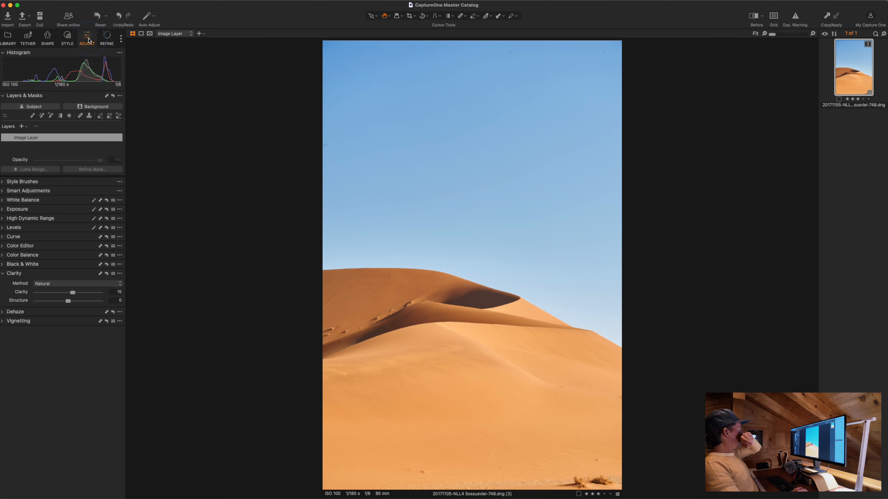
click(57, 138)
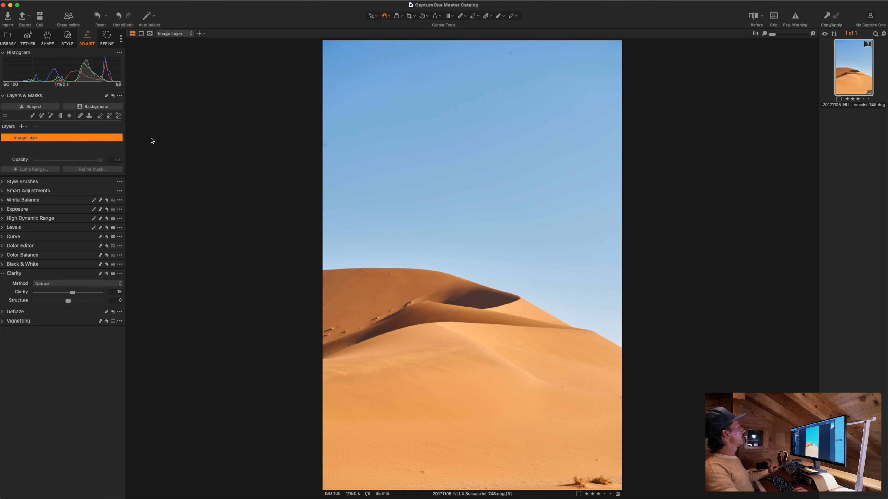
click(416, 17)
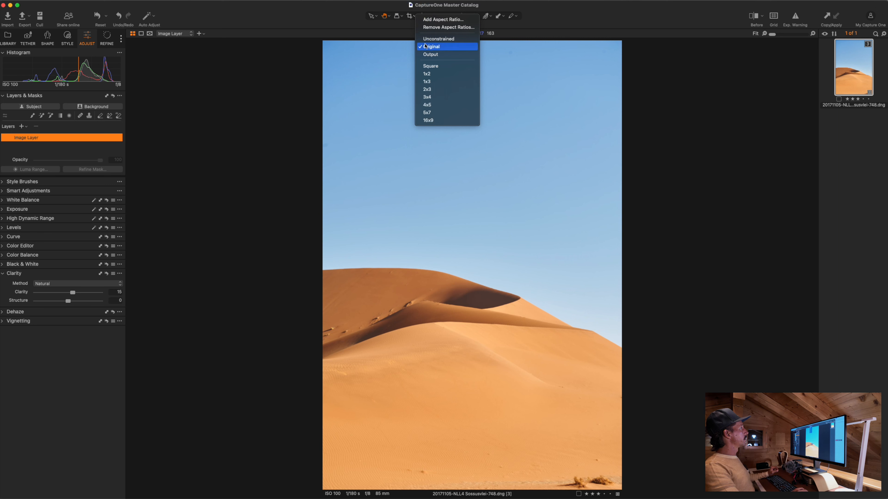
click(409, 17)
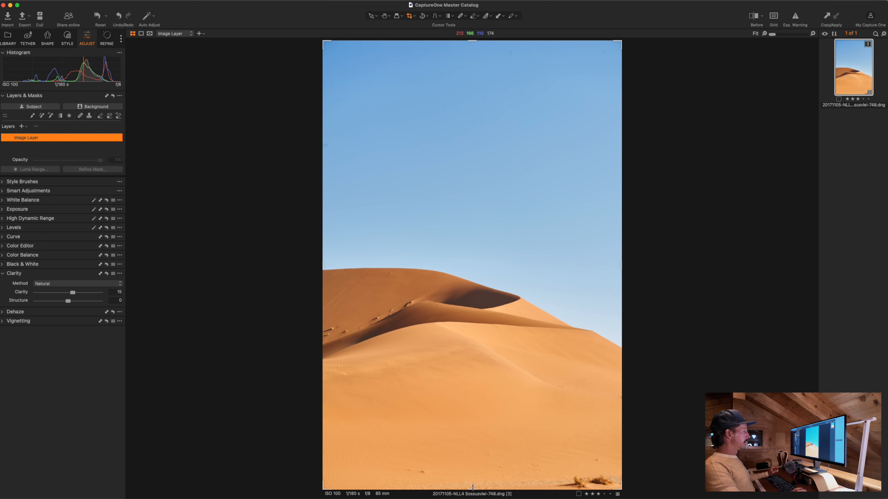
drag(468, 487, 473, 466)
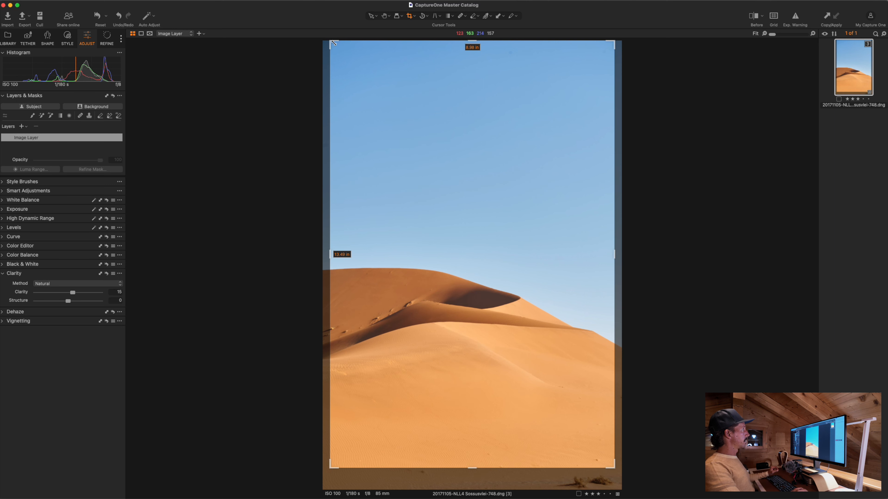
drag(331, 42, 340, 49)
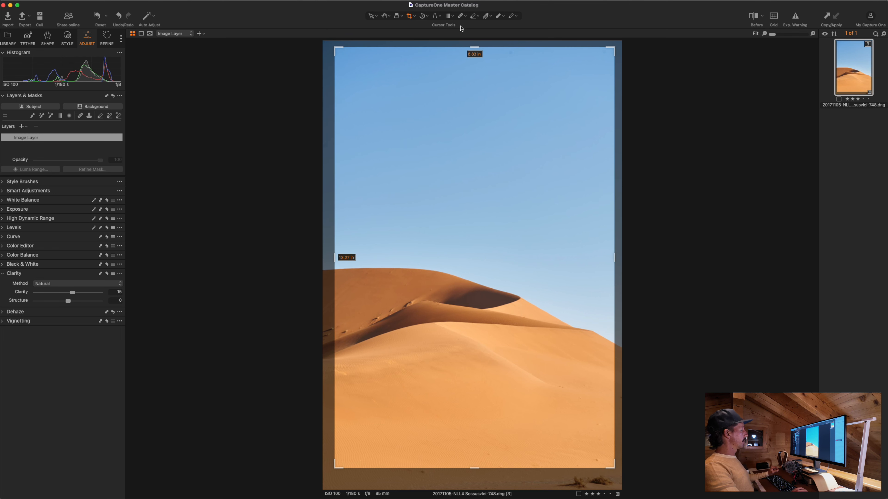
key(Return)
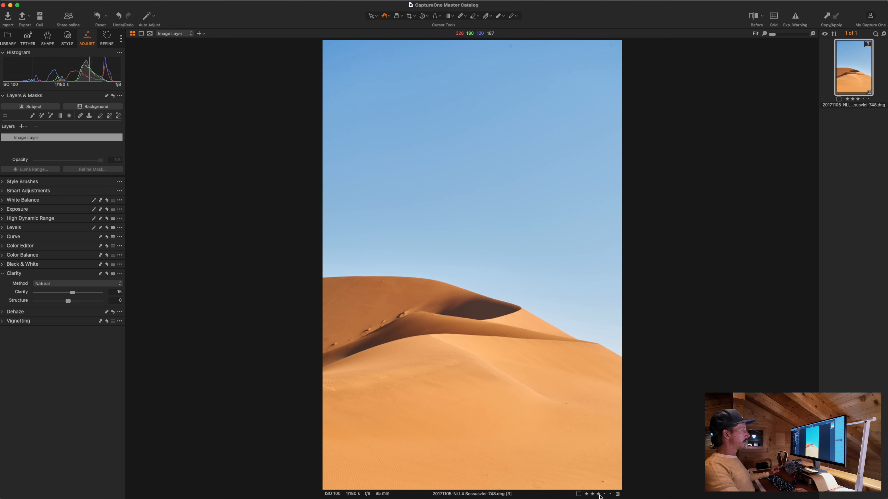
Inspect the sand at 100% for small distractions and add a new heal layer for retouching.
click(598, 477)
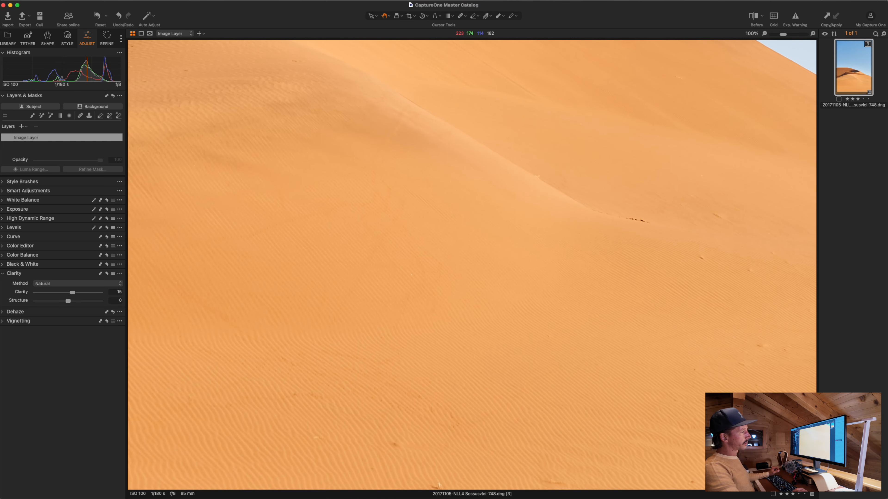
drag(661, 297, 593, 311)
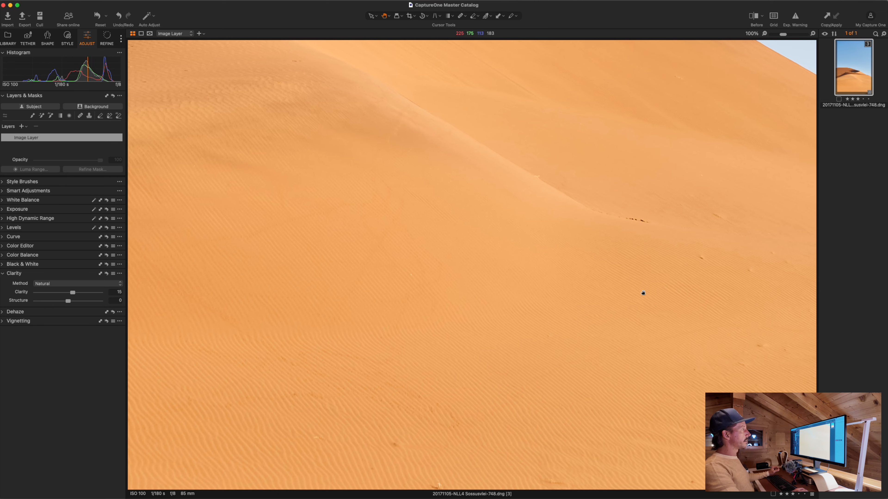
drag(228, 285, 475, 230)
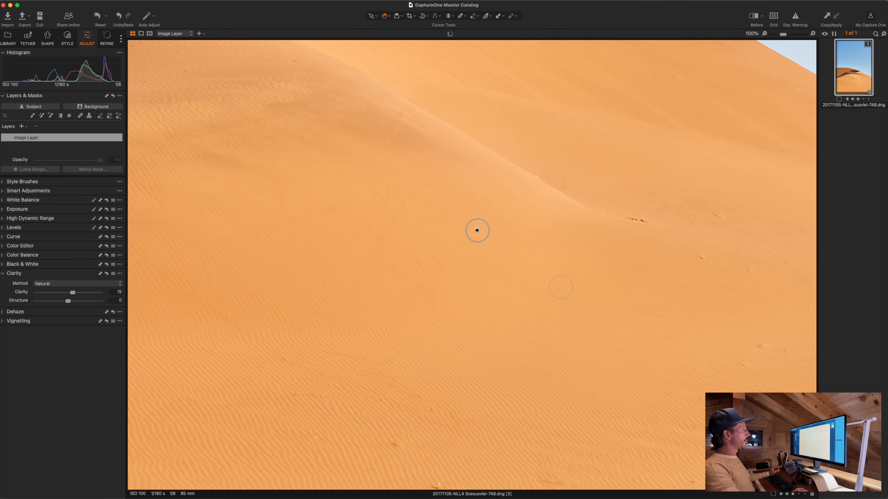
drag(627, 265, 624, 262)
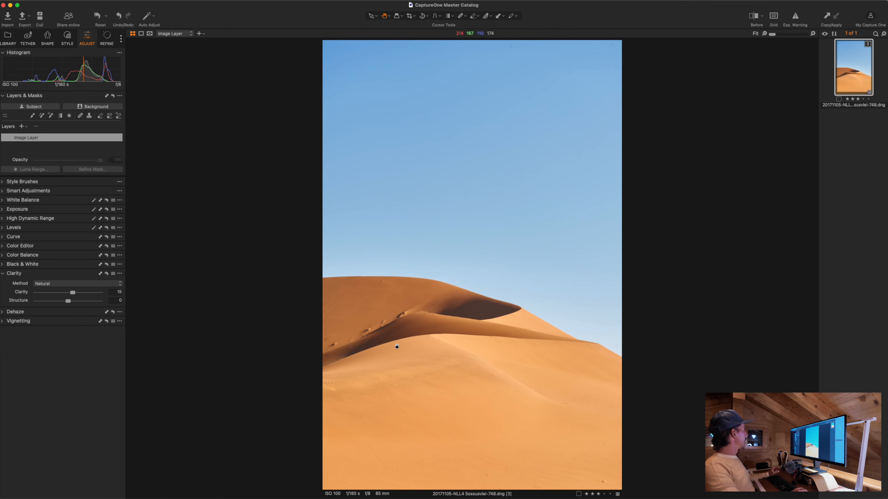
click(26, 126)
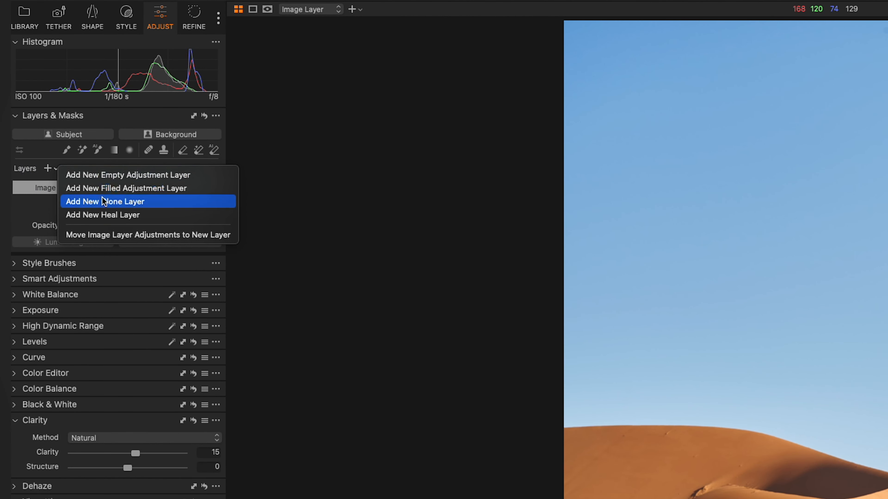
click(103, 214)
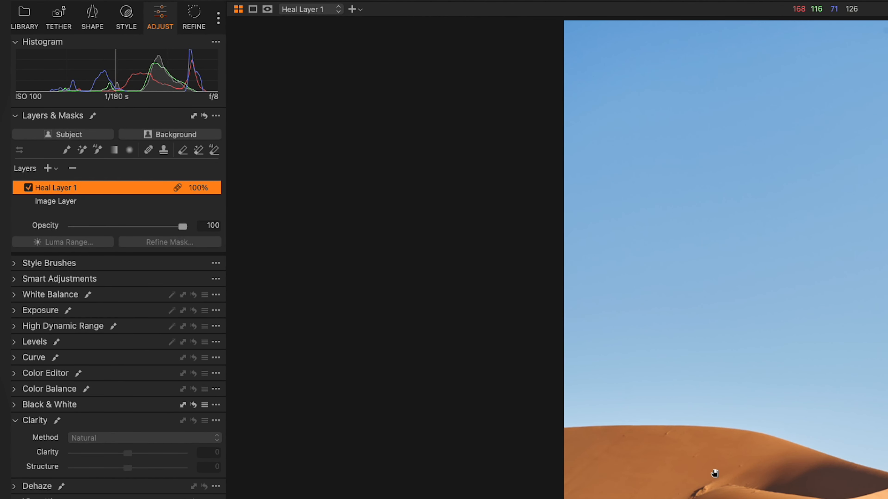
Activate the healing mask brush on the heal layer and set its hardness to 25 for retouching the sand at 100%.
double_click(884, 489)
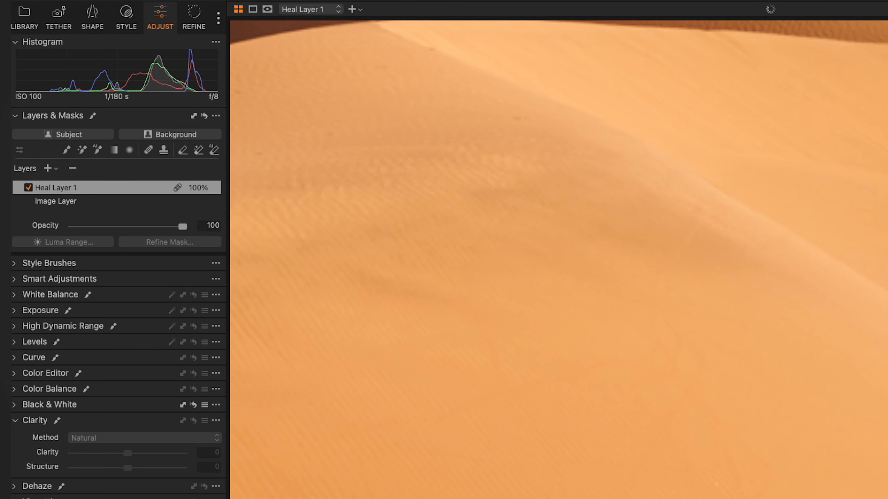
drag(885, 370, 867, 298)
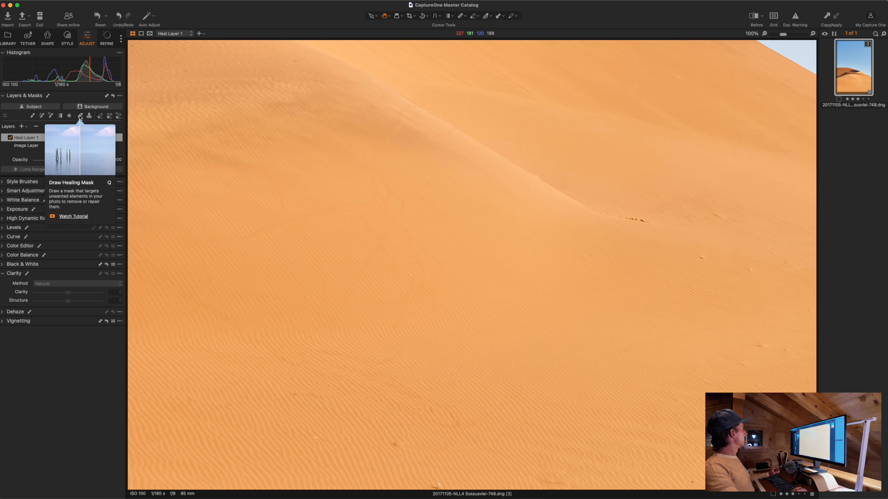
click(80, 116)
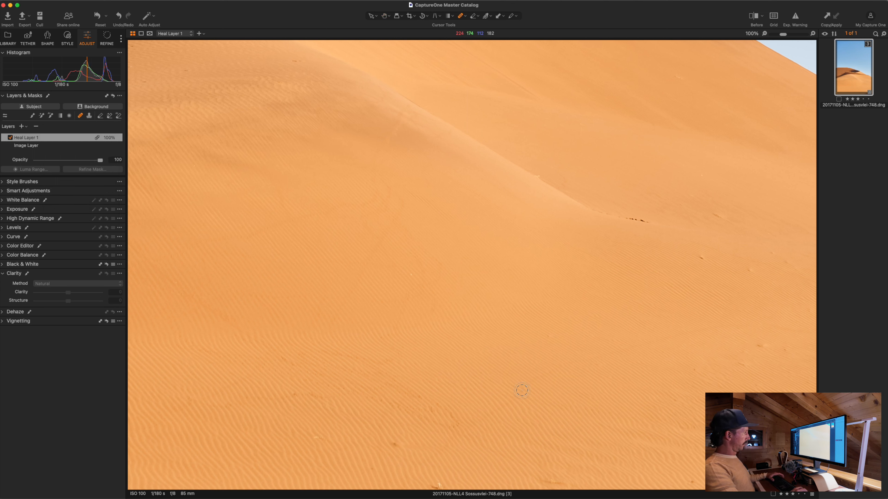
right_click(465, 337)
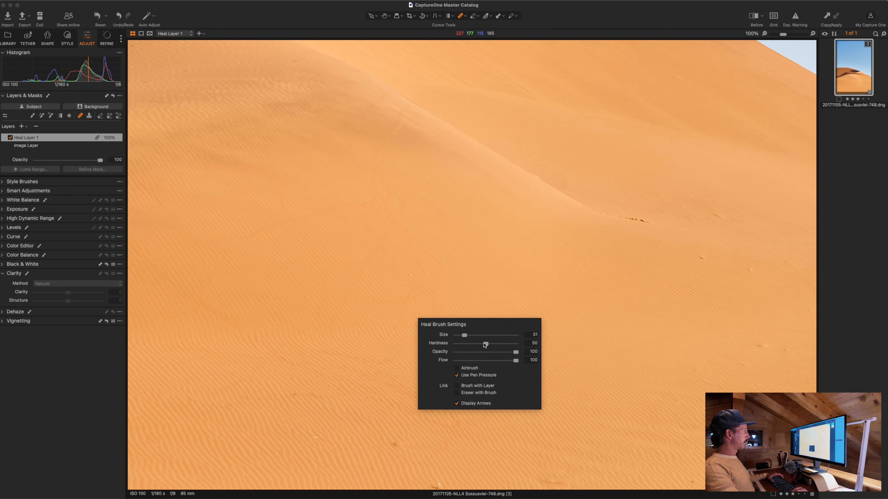
drag(486, 345, 472, 344)
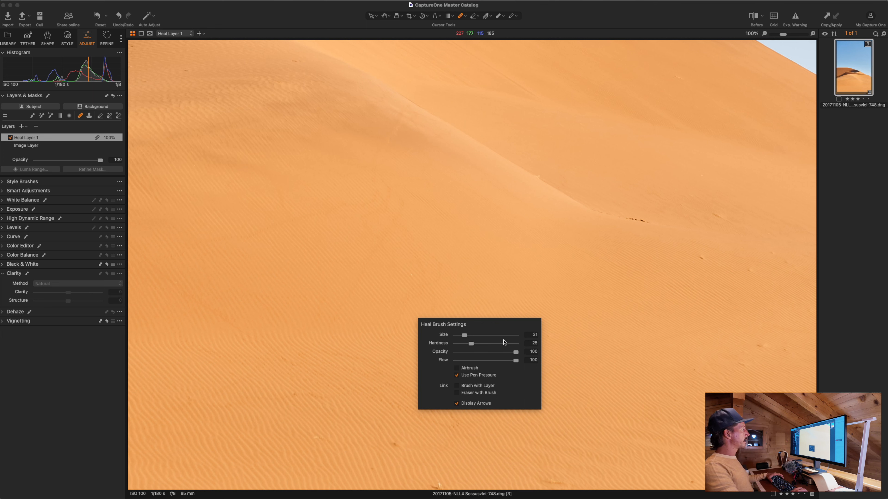
key(space)
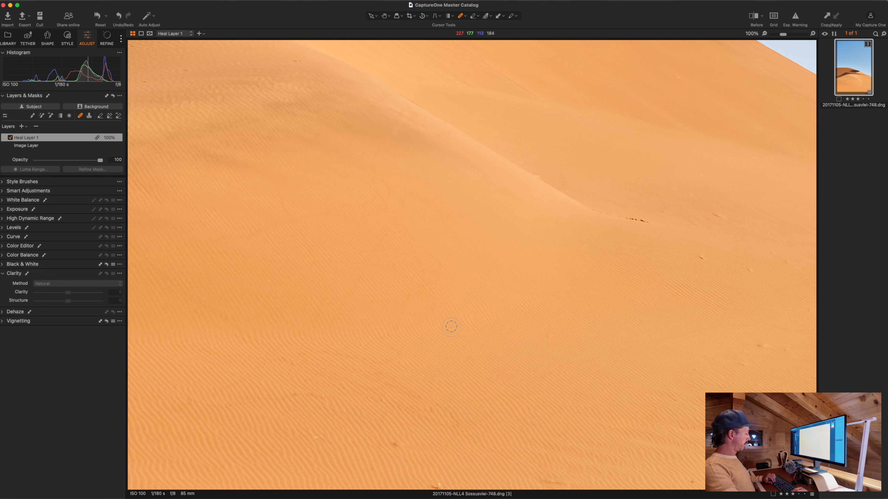
key(m)
key(m)
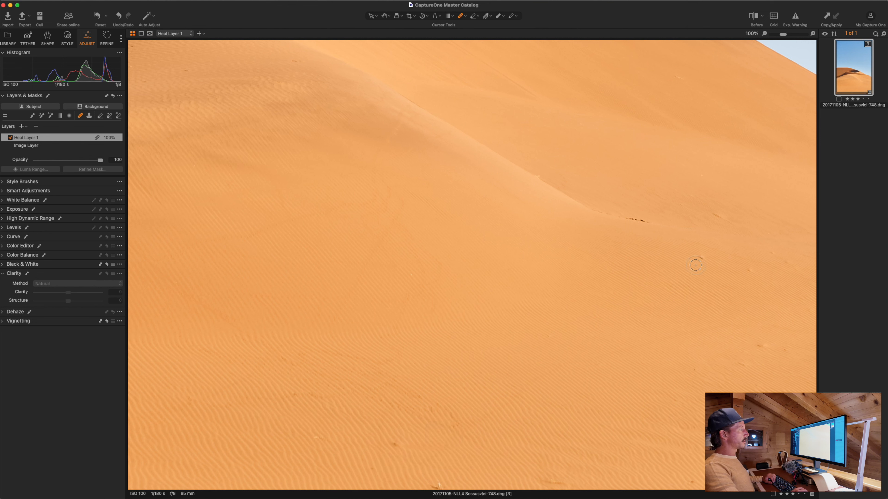
Heal the small specks scattered over the lower and right-hand sand of the foreground dune, enlarging the brush slightly.
click(700, 257)
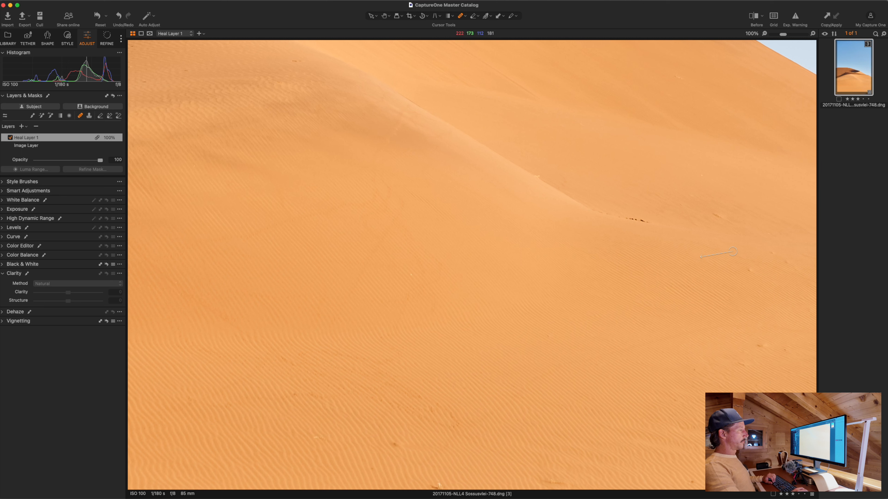
key(bracketright)
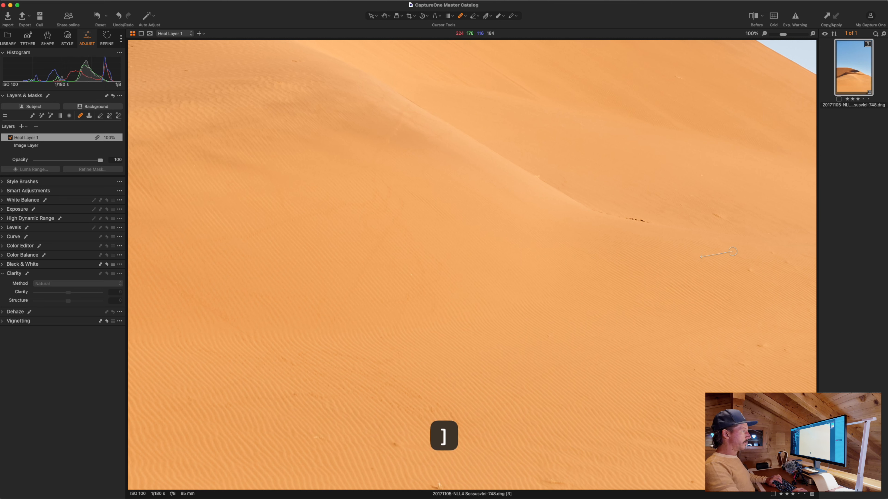
click(769, 397)
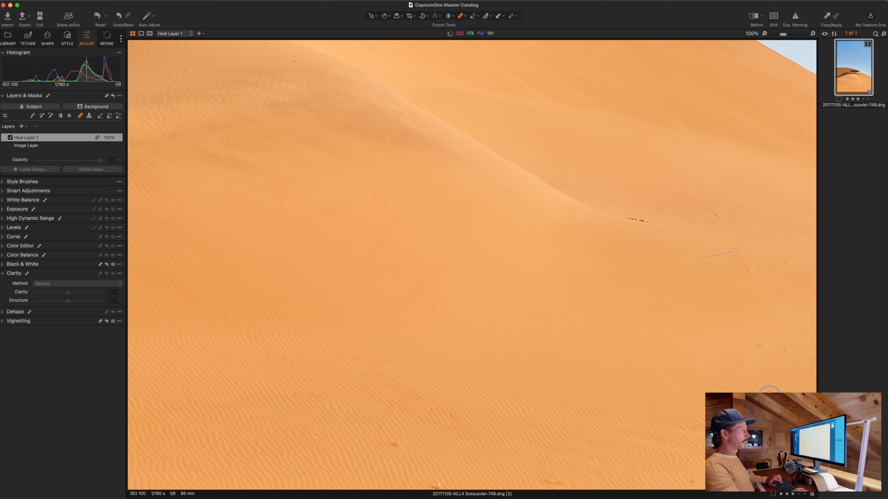
click(752, 340)
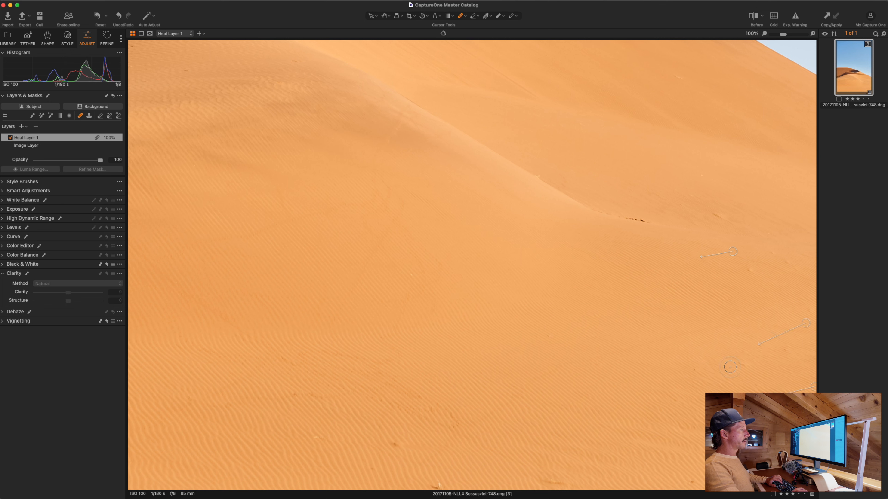
click(735, 363)
click(692, 369)
click(675, 402)
click(392, 442)
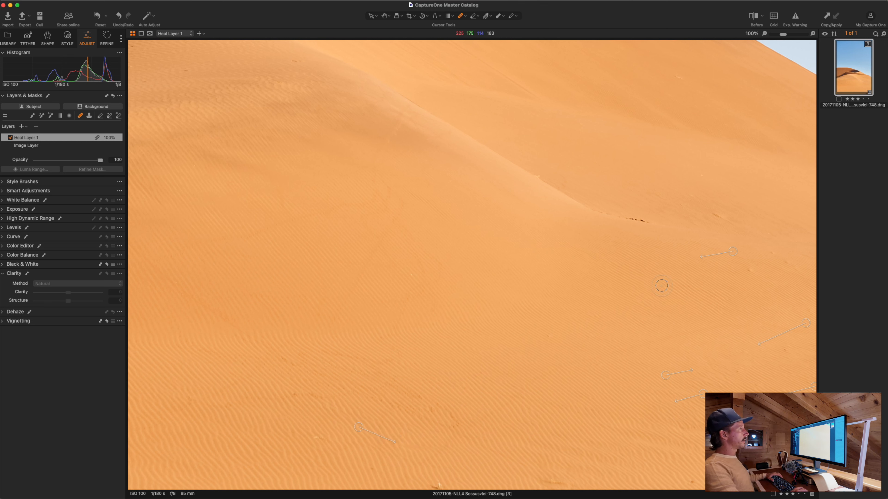
Heal the short streak and the two specks on the sand slope right of the dune ridge.
drag(712, 212, 722, 215)
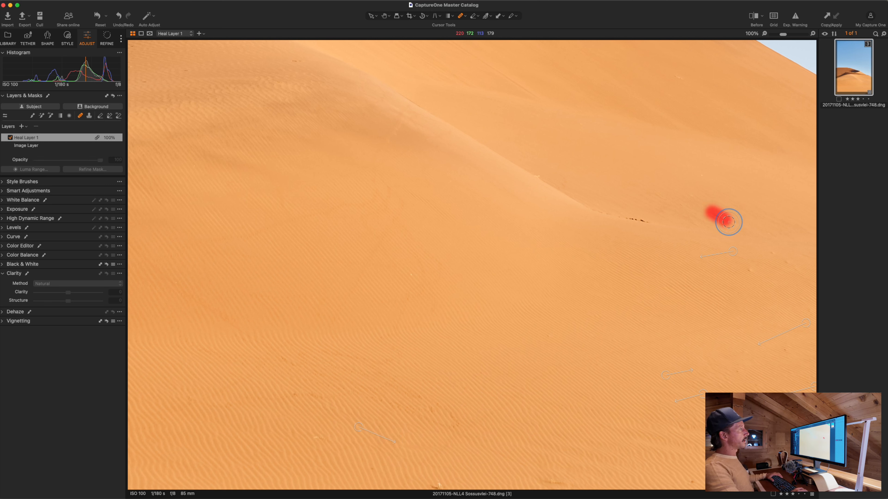
click(751, 269)
click(794, 271)
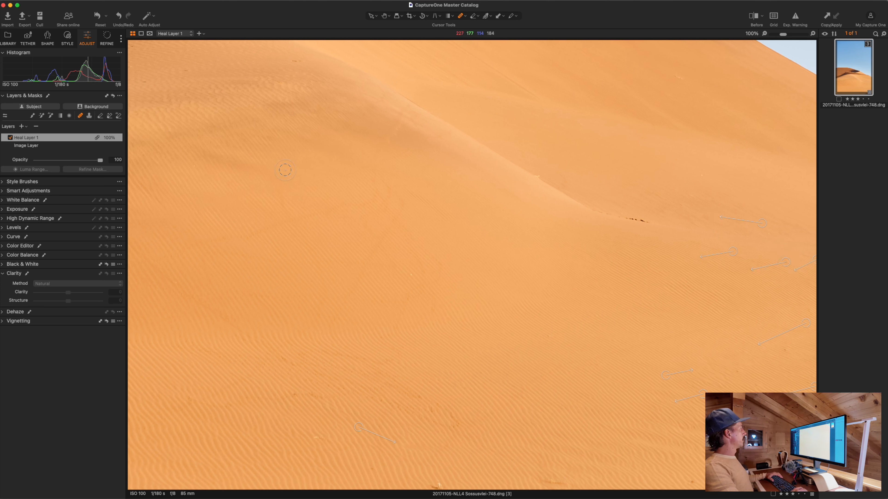
Move one healed speck's source to cleaner sand below it, and heal the dark marks along the lower dune ridge.
key(space)
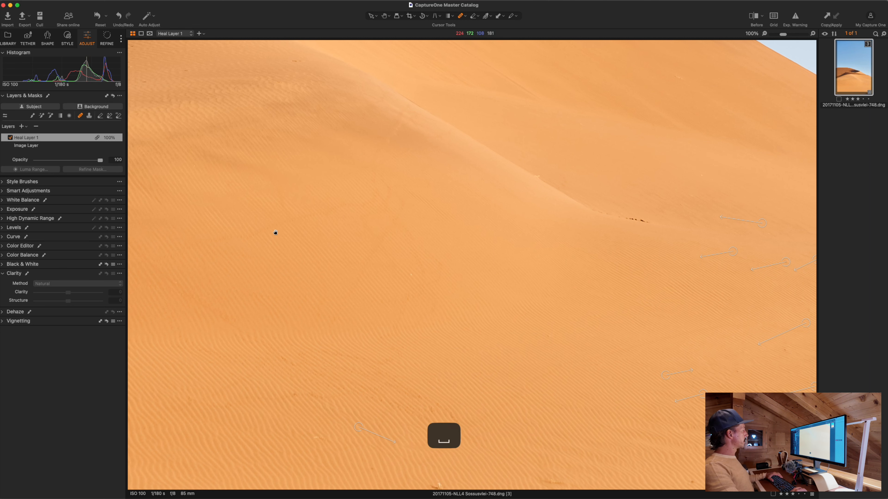
drag(275, 233, 529, 169)
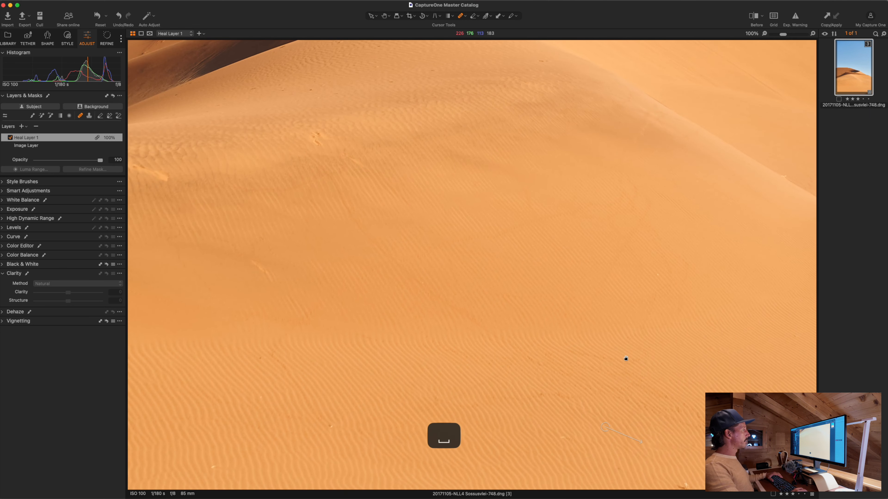
mouse_move(626, 358)
mouse_down()
mouse_move(482, 279)
mouse_move(335, 242)
mouse_up()
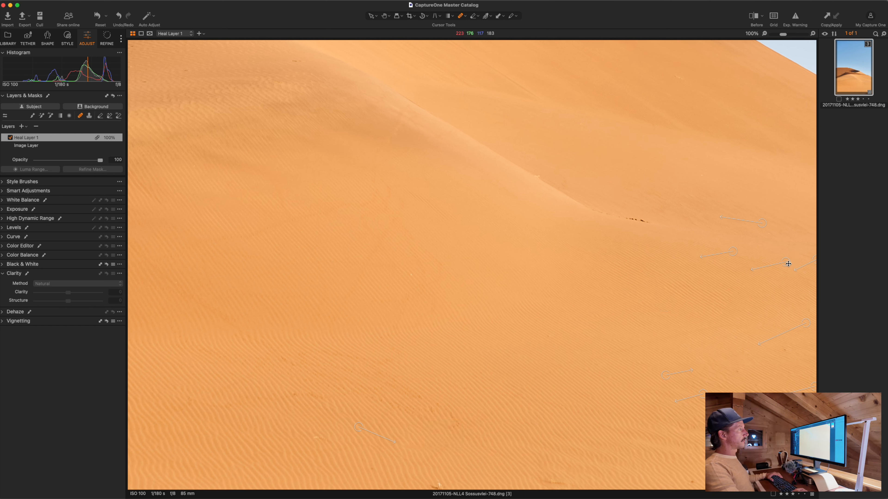
drag(788, 264, 728, 280)
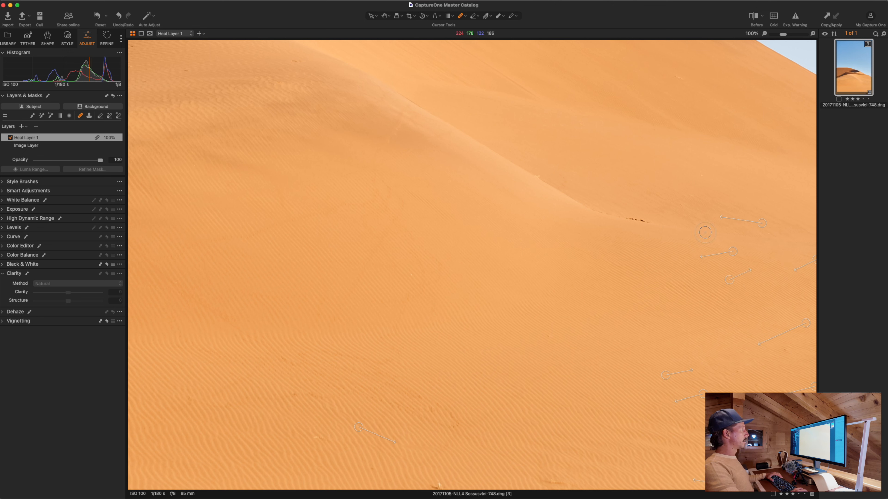
drag(650, 226, 582, 204)
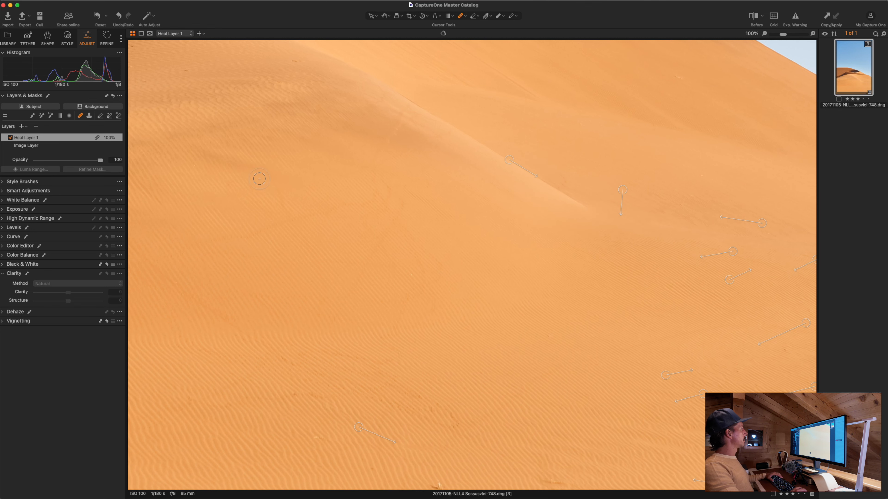
Heal the short streak, the edge mark and the two light patches on the upper slope of the foreground dune with a larger brush.
key(space)
drag(257, 178, 543, 219)
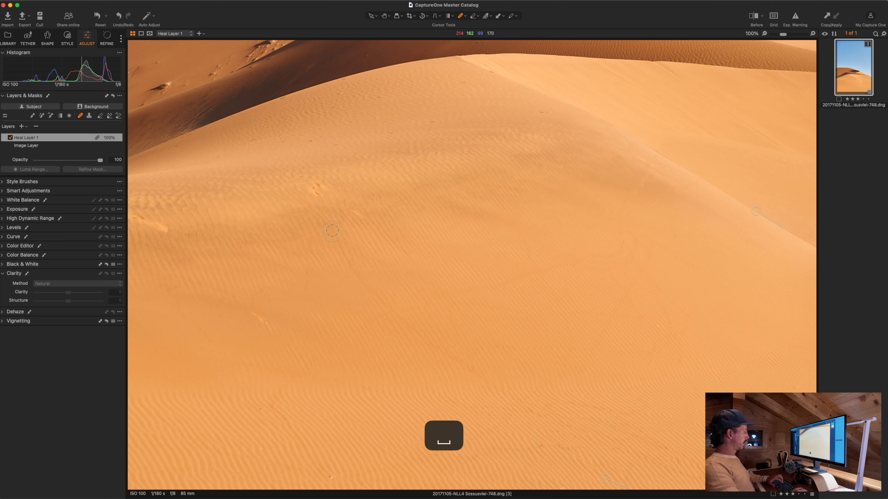
key(bracketright)
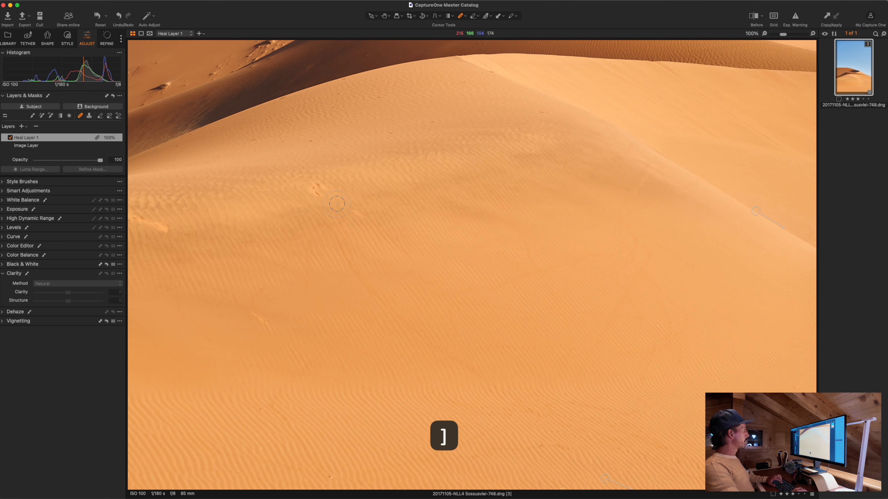
drag(249, 314, 276, 332)
drag(170, 230, 135, 219)
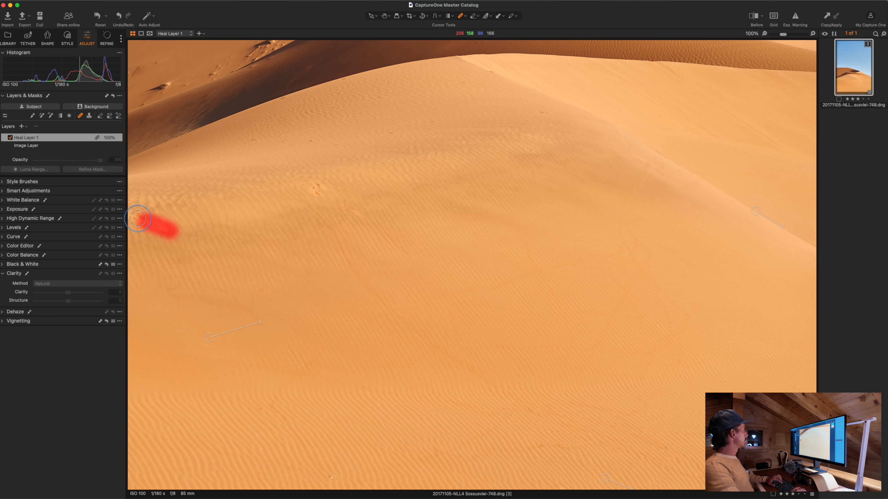
click(315, 190)
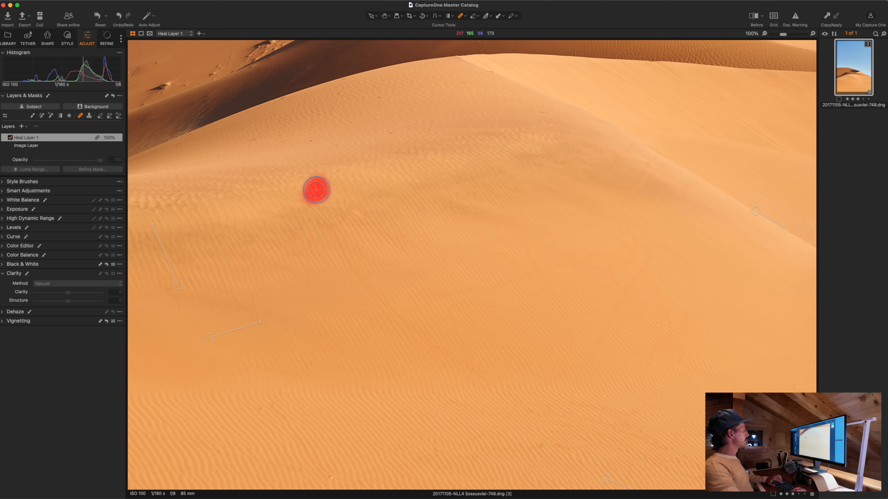
drag(347, 207, 376, 218)
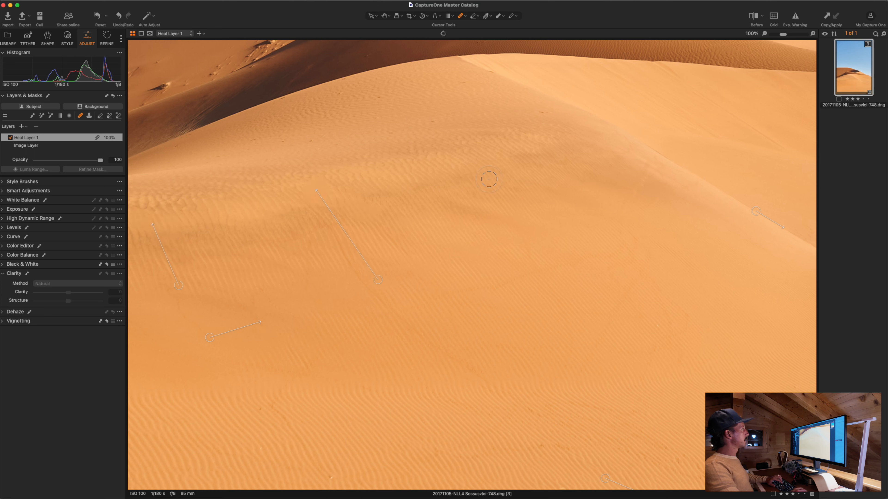
Heal the four small marks on the shaded face of the rear dune below its crest.
key(space)
drag(686, 202, 659, 402)
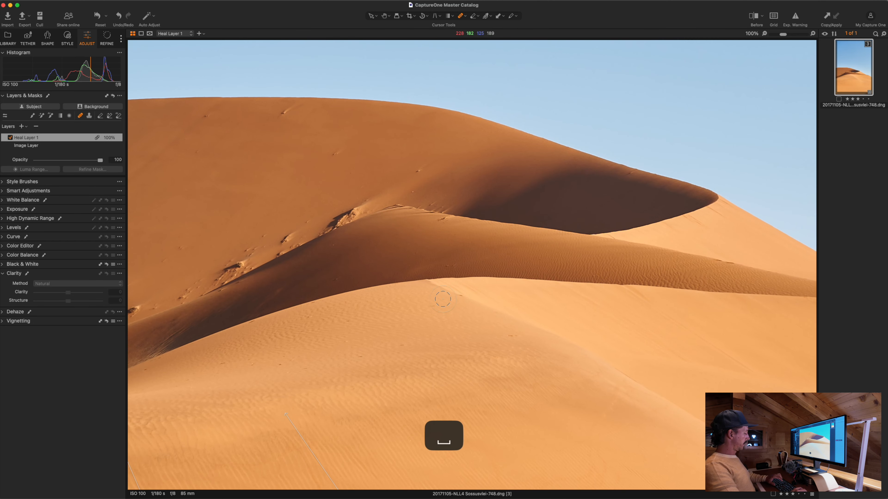
key(bracketleft)
key(bracketright)
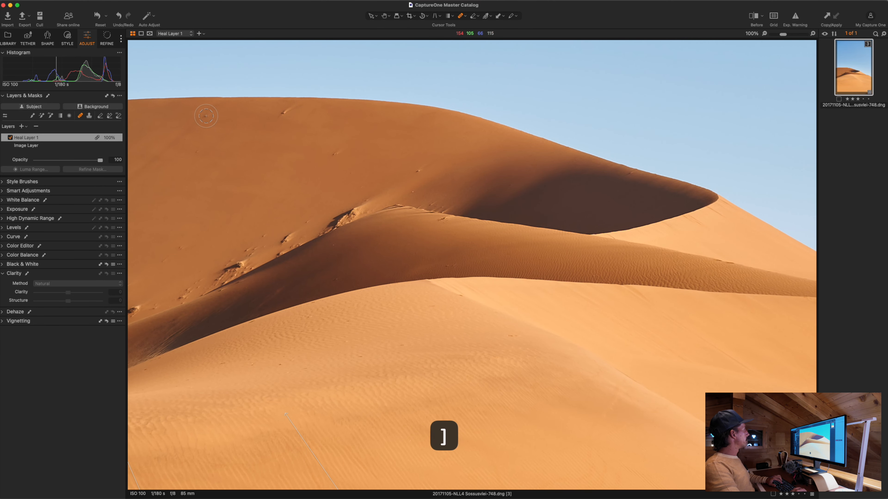
click(206, 115)
key(bracketleft)
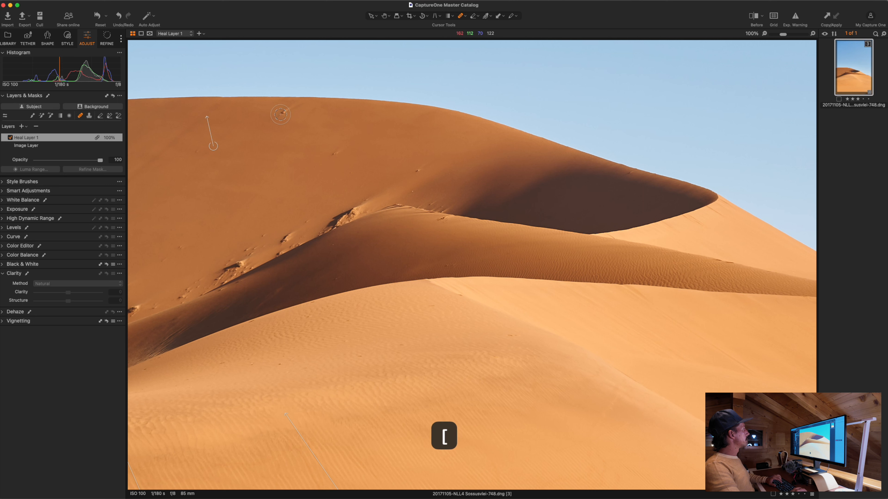
drag(281, 115, 300, 104)
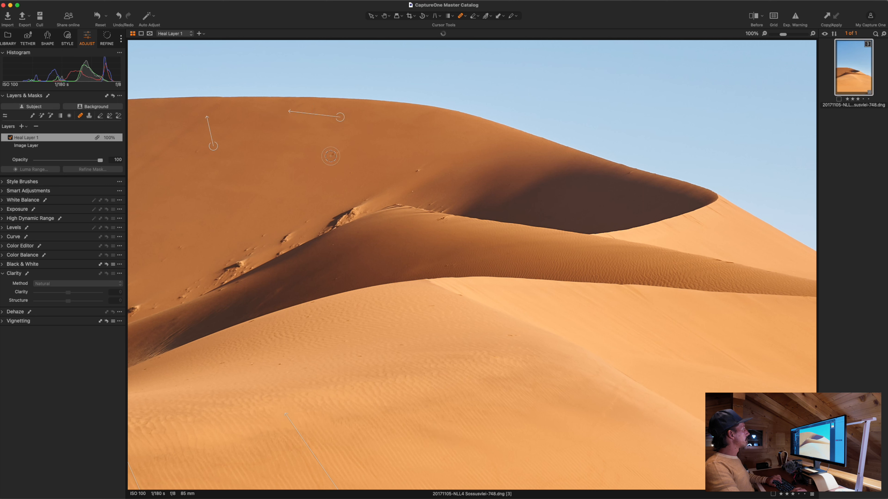
click(334, 153)
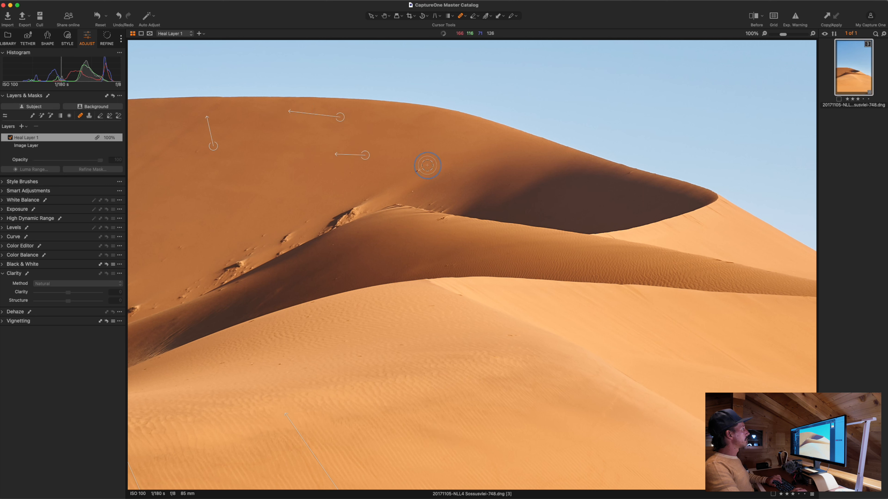
drag(412, 171, 432, 163)
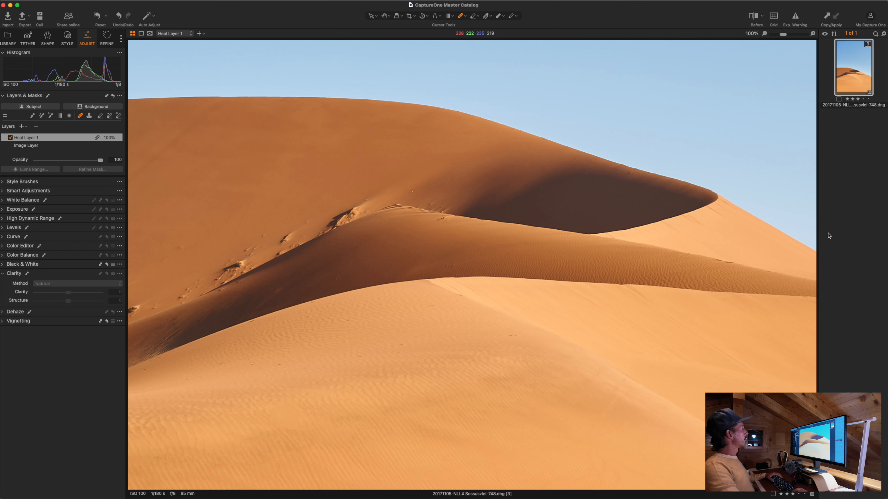
Compare the rear dune and the foreground sand with Heal Layer 1 hidden and shown at 100%.
click(10, 137)
click(11, 137)
click(10, 138)
click(10, 138)
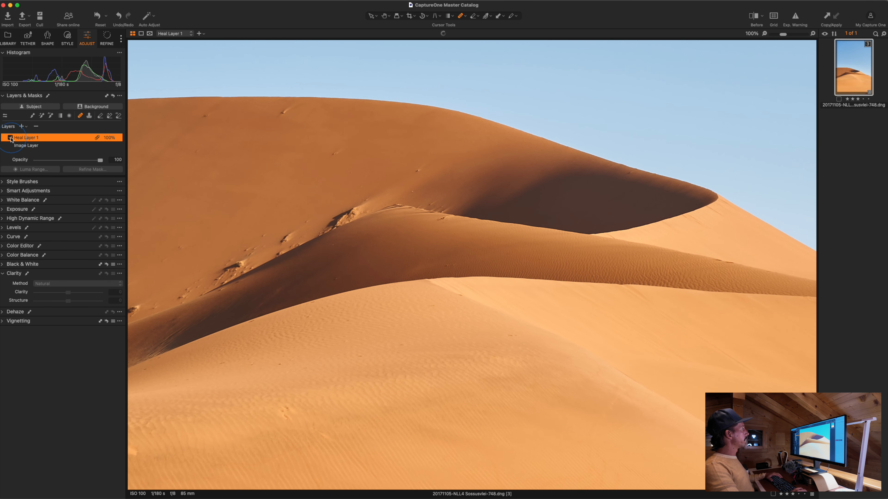
key(space)
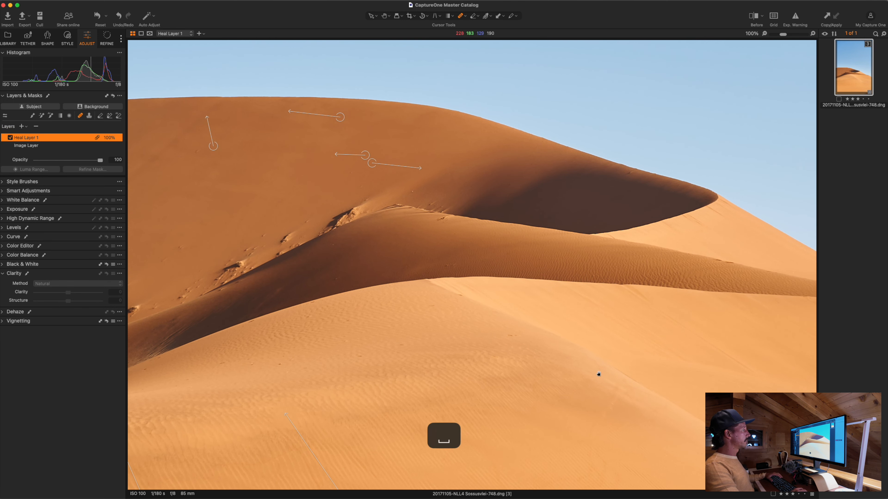
drag(599, 375, 469, 134)
drag(508, 243, 424, 209)
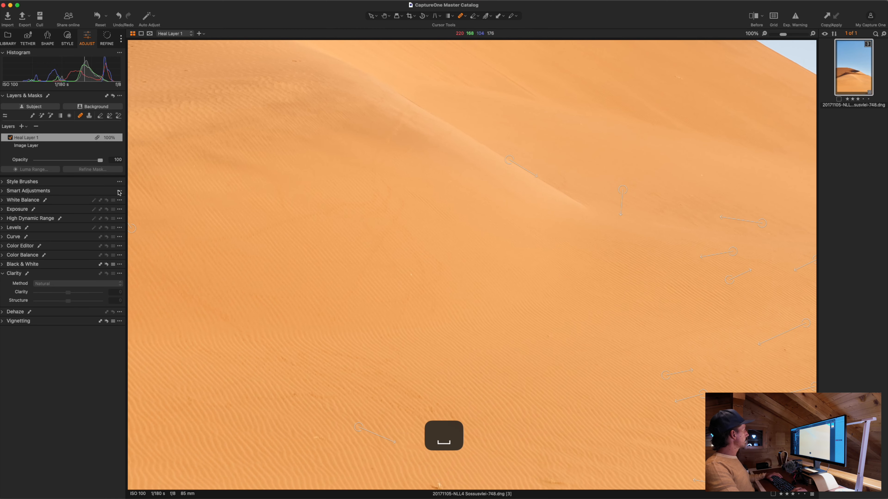
click(10, 138)
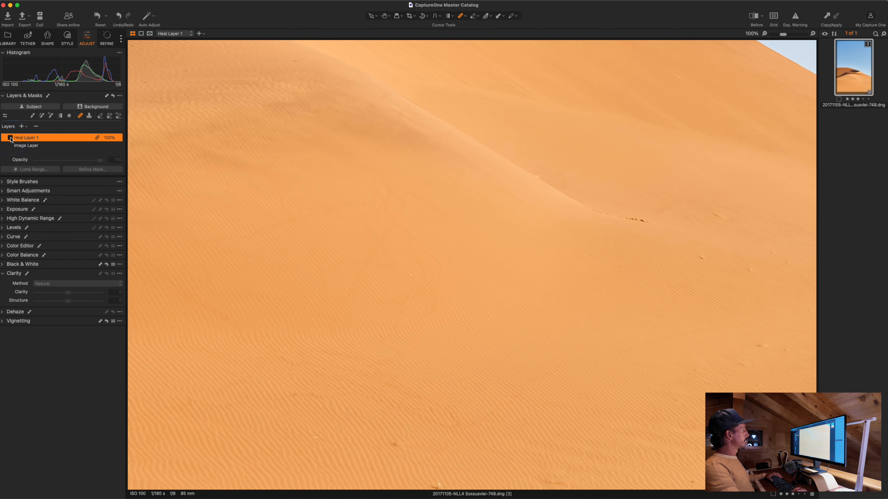
Fit the whole photo in view and compare it with the heal layer switched off and on.
key(space)
click(353, 235)
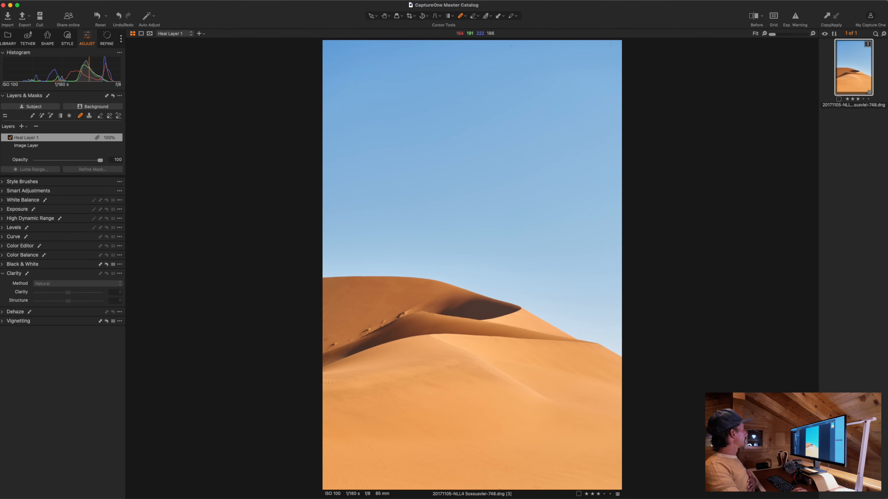
click(10, 138)
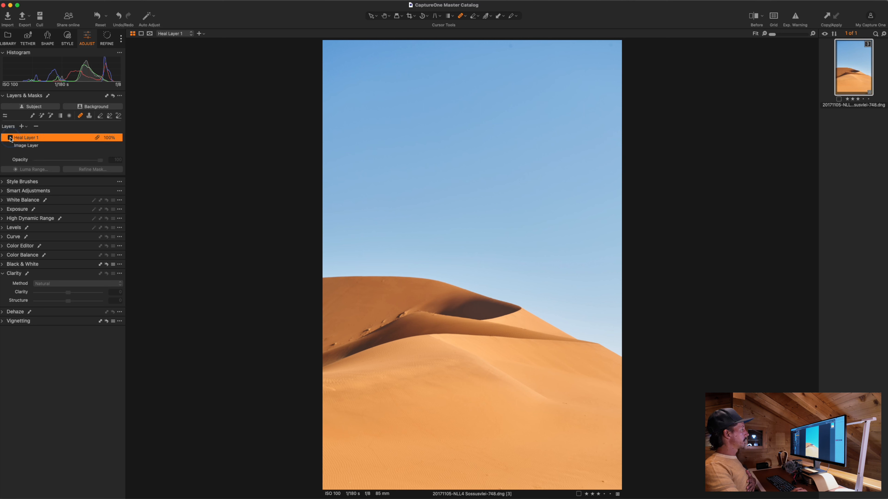
click(11, 138)
click(10, 138)
click(10, 138)
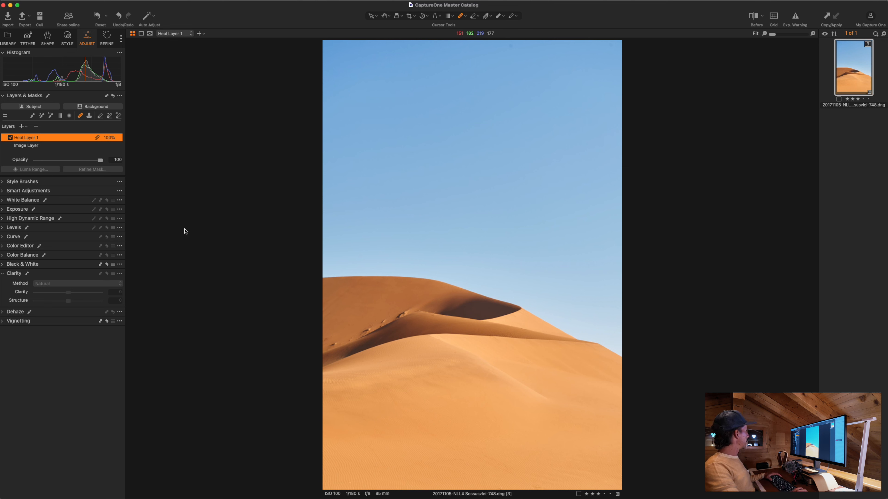
Set the image layer's Dehaze amount to 100 to exaggerate dust spots in the sky.
click(62, 146)
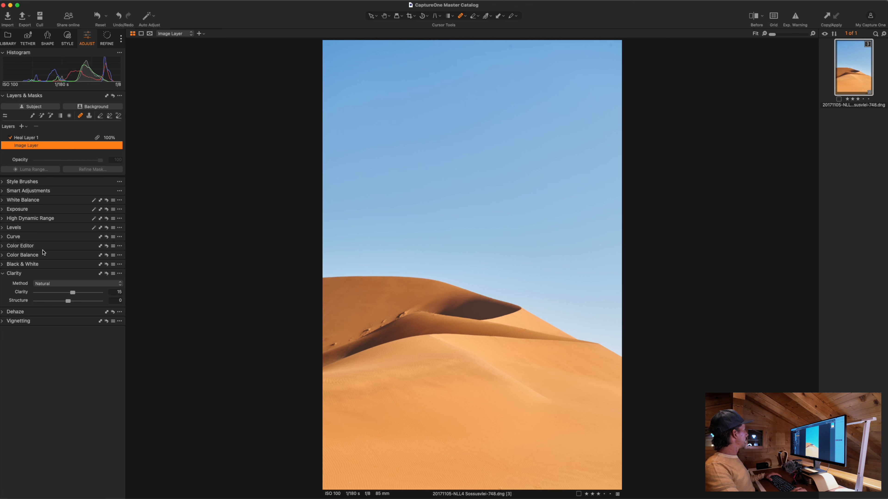
click(16, 312)
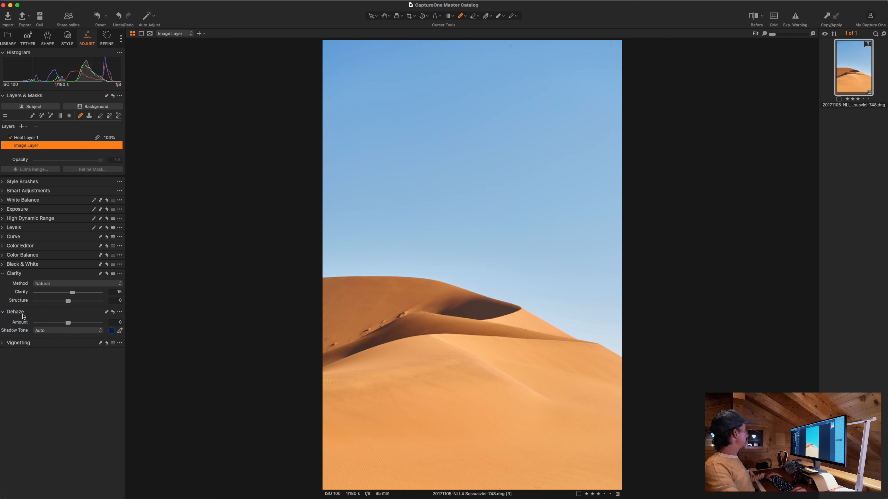
drag(69, 324, 117, 324)
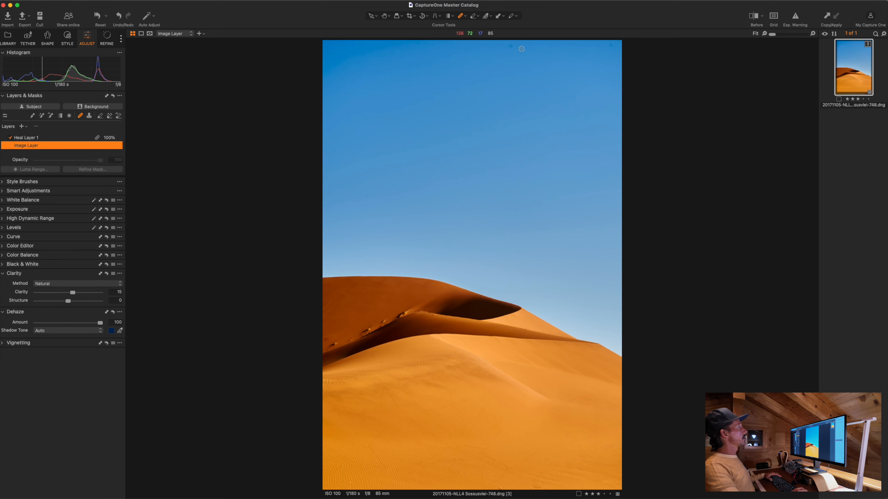
Heal the two dark dust spots along the upper edge of the sky on Heal Layer 1, using an enlarged brush.
key(space)
click(518, 49)
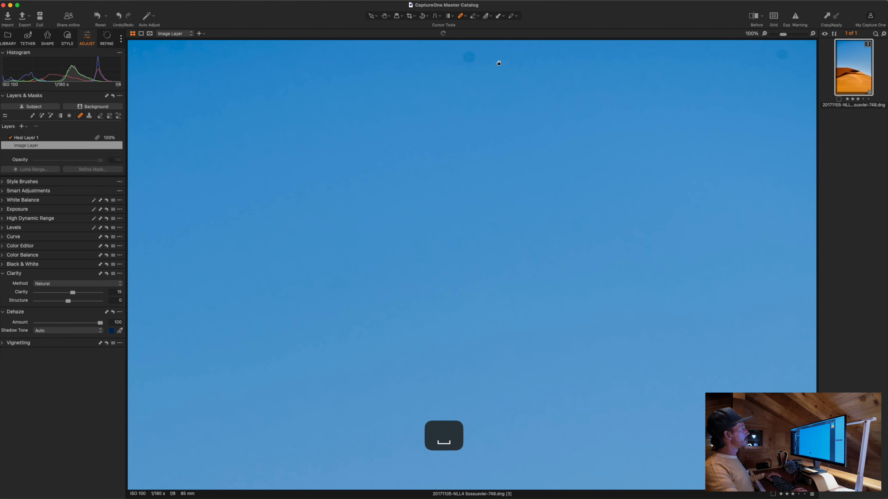
drag(503, 151, 275, 143)
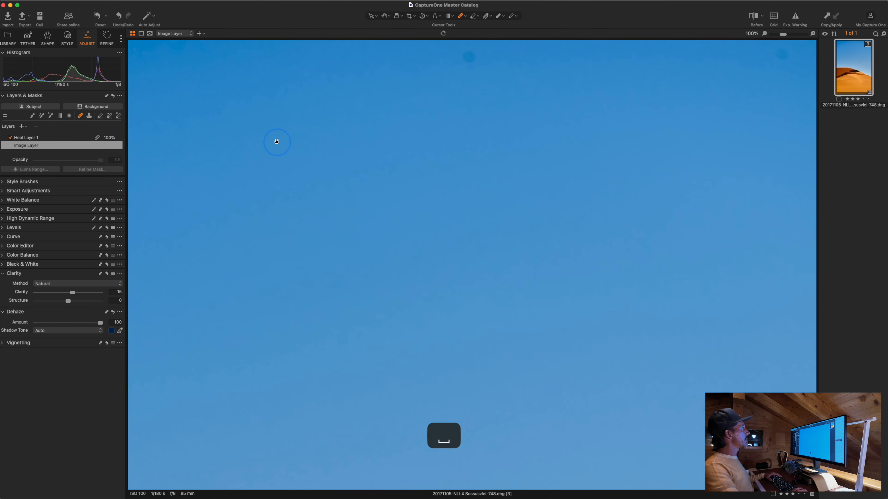
click(48, 138)
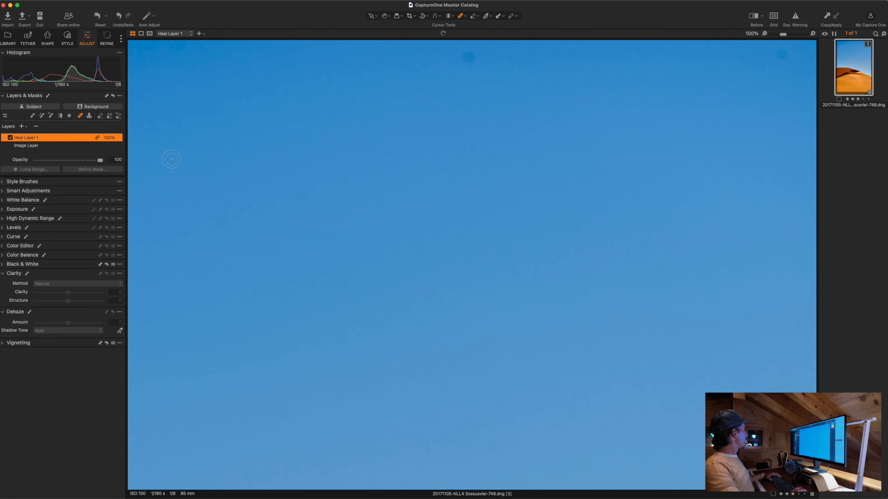
key(bracketright)
key(bracketright)
key(bracketright)
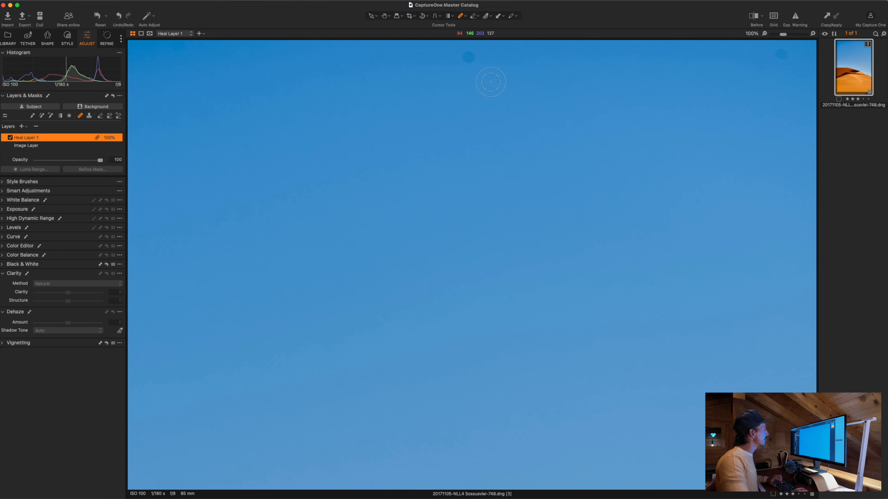
drag(476, 62, 470, 60)
click(778, 57)
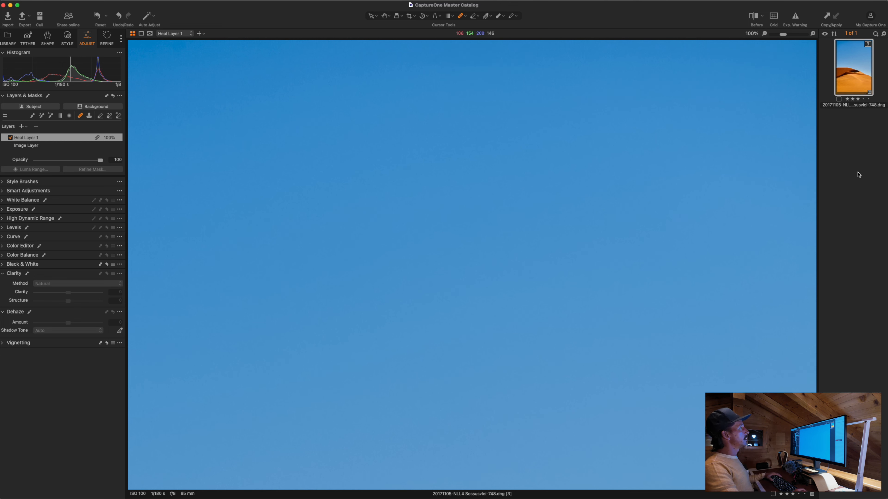
Inspect the rest of the sky down to the dune crest for remaining dust spots at 100%, ending with the whole photo in view.
key(space)
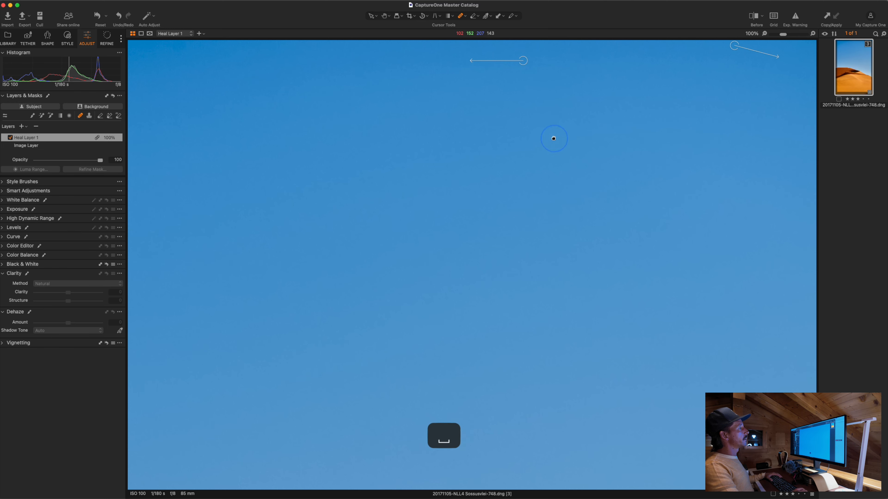
drag(515, 307, 492, 175)
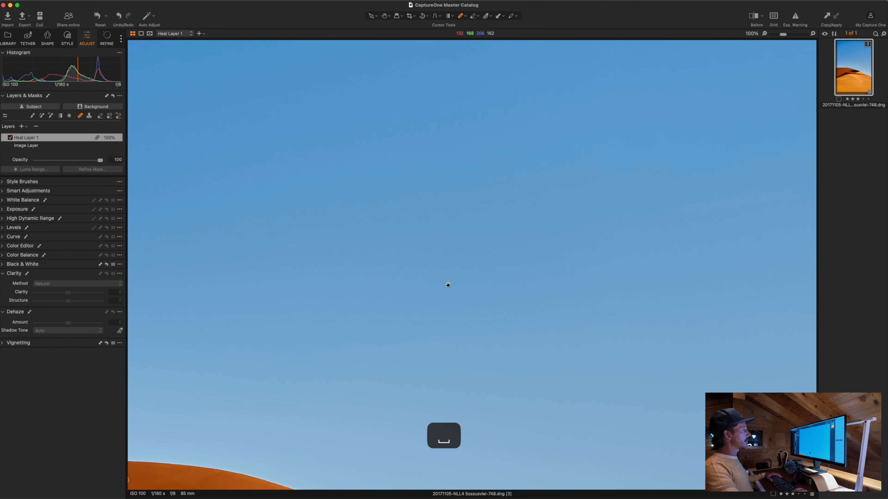
drag(447, 284, 434, 119)
mouse_move(350, 306)
mouse_down()
mouse_move(329, 160)
mouse_move(612, 232)
mouse_up()
drag(489, 198, 491, 213)
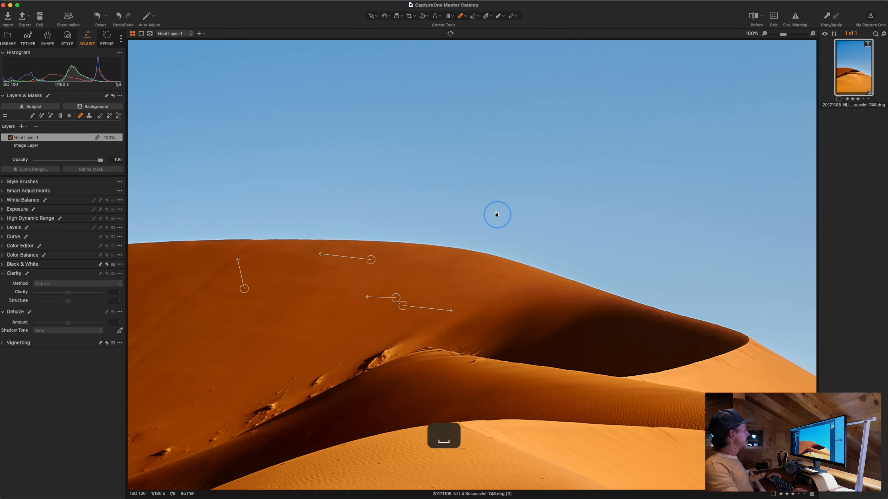
drag(248, 167, 253, 227)
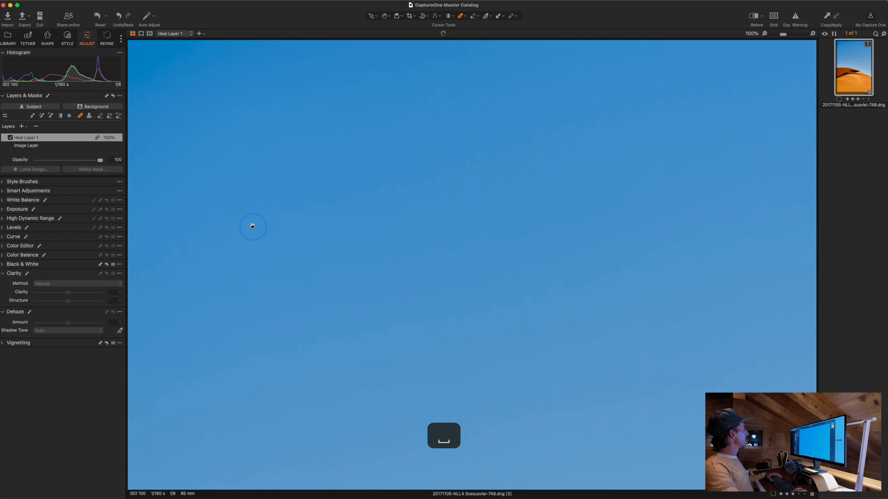
drag(406, 123, 412, 185)
double_click(493, 183)
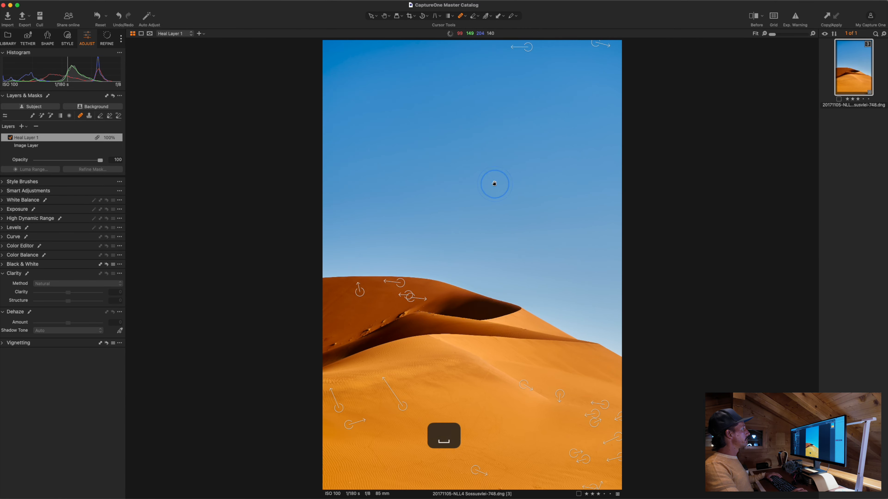
Reset the image layer's Dehaze amount to 0 and reselect Heal Layer 1.
click(64, 149)
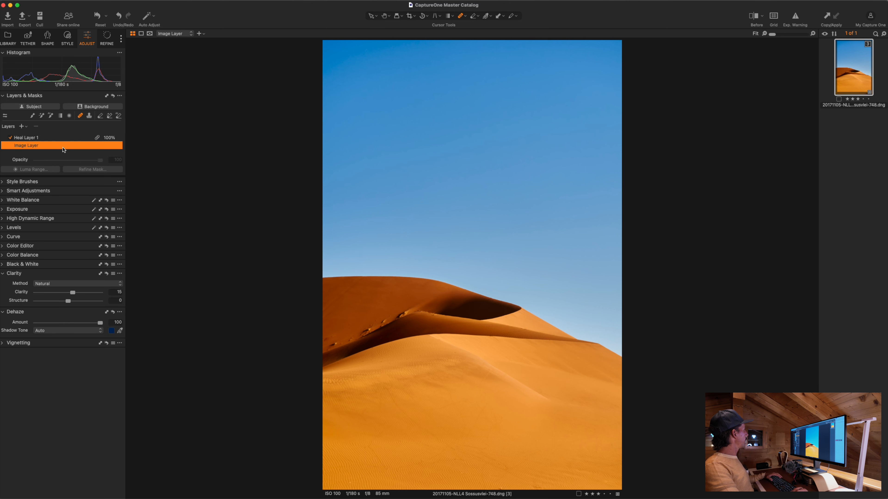
double_click(100, 322)
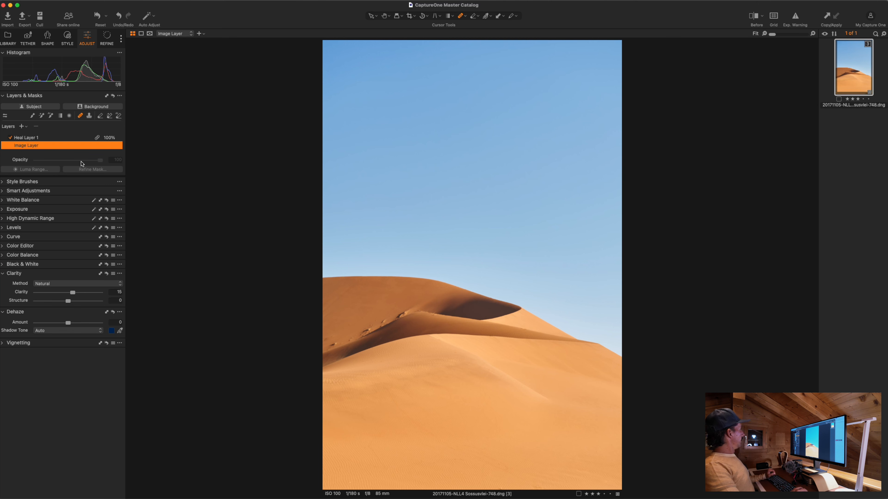
click(58, 138)
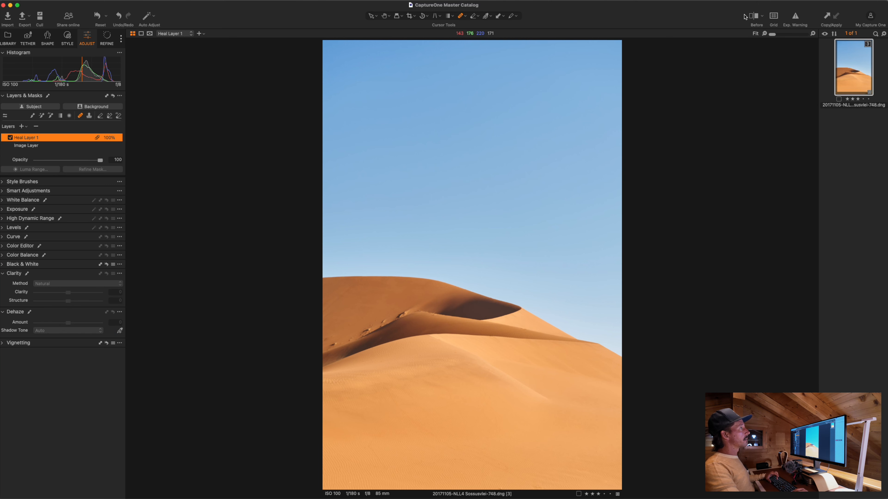
Compare the photo before and after editing with the Split View Slider, moving the divider over the dunes, and return to the edited view.
click(763, 17)
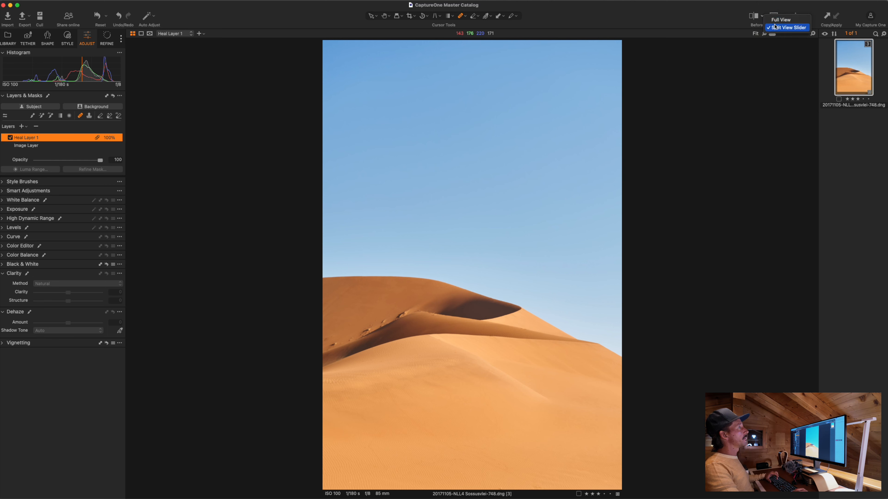
click(627, 28)
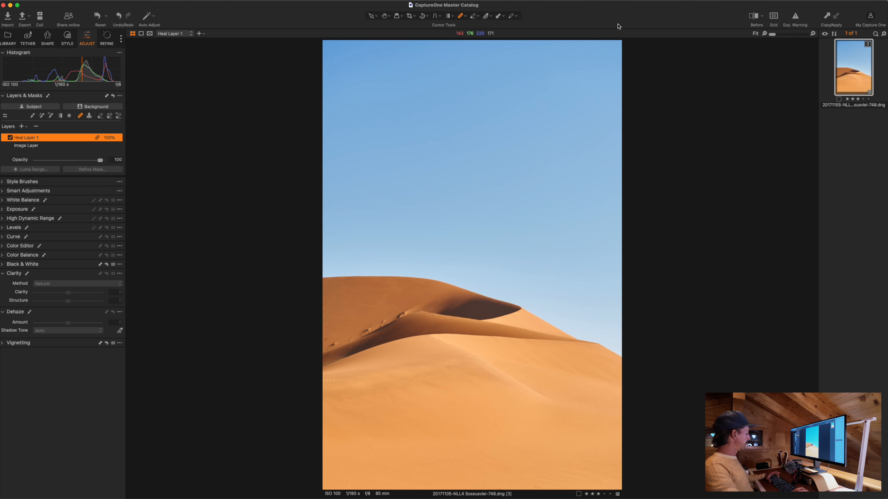
key(y)
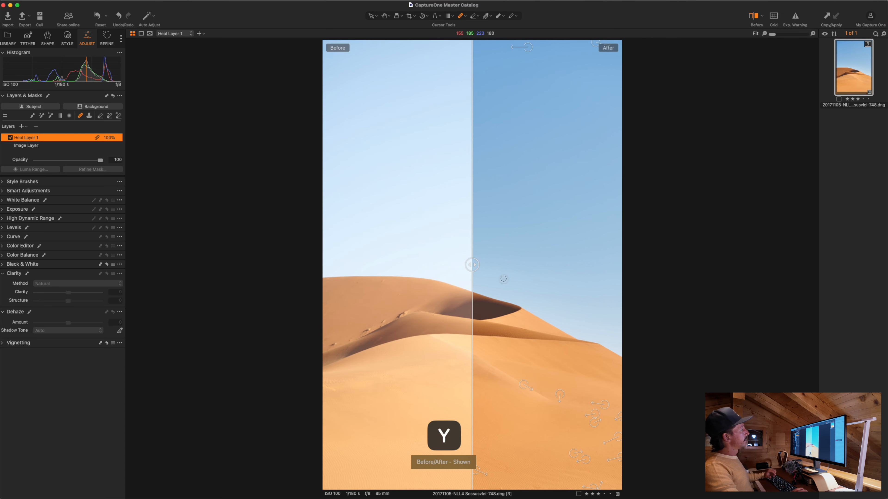
mouse_move(472, 264)
mouse_down()
mouse_move(636, 257)
mouse_move(317, 261)
mouse_move(613, 247)
mouse_move(458, 254)
mouse_up()
key(y)
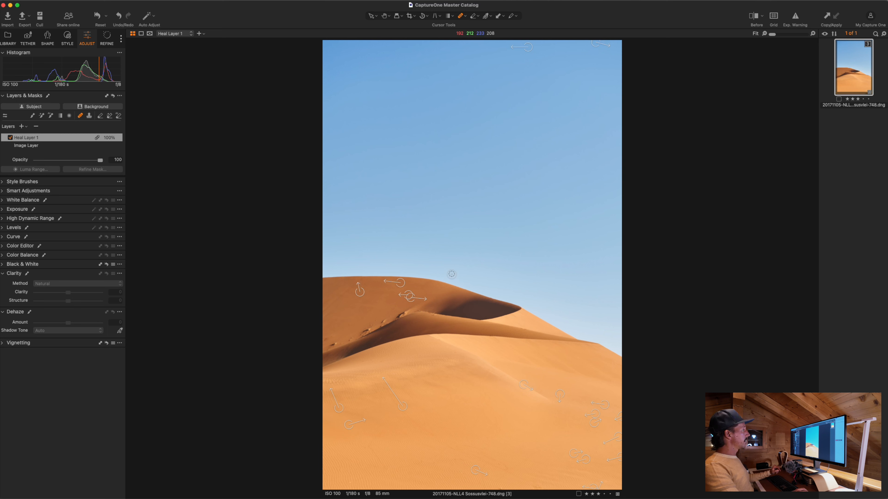
Switch to the Pan cursor to hide the heal markers and set the Vignetting amount to about -0.69.
click(385, 16)
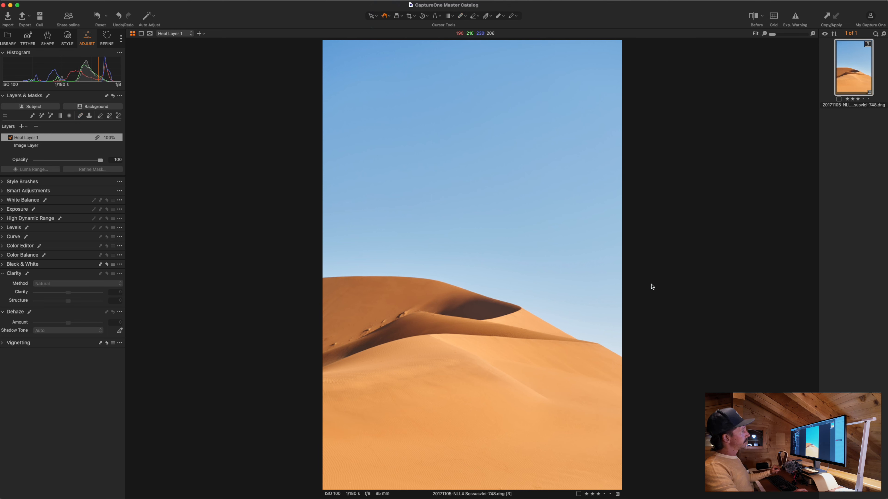
click(10, 344)
drag(68, 353, 63, 356)
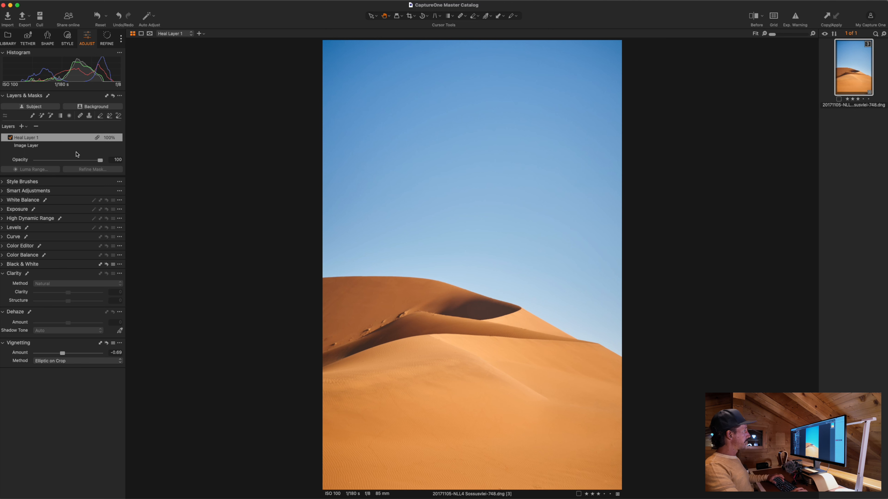
key(super+minus)
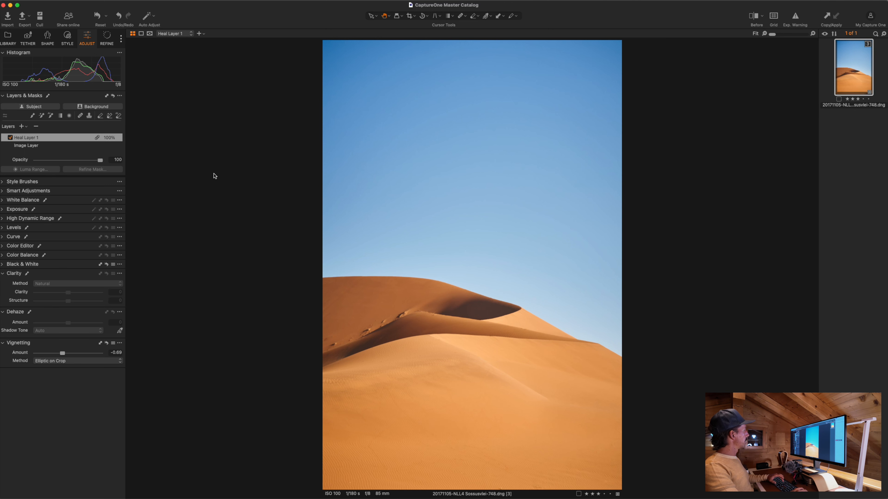
key(super+equal)
key(super+minus)
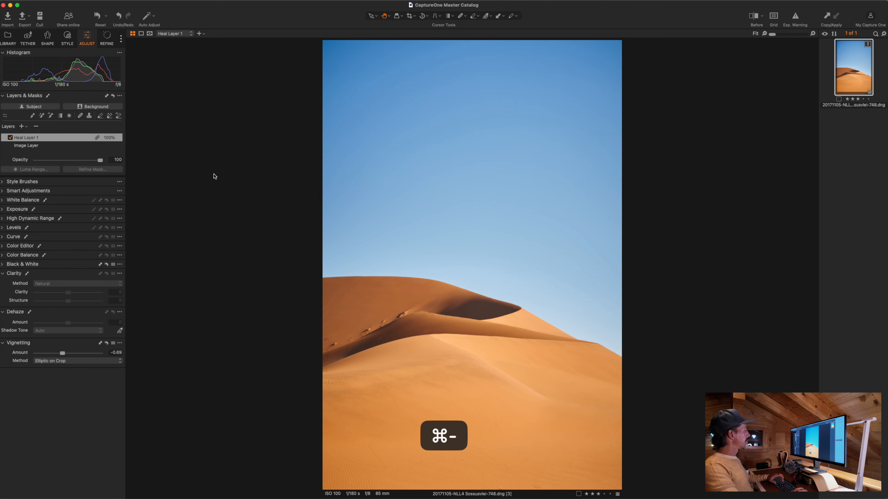
key(super+minus)
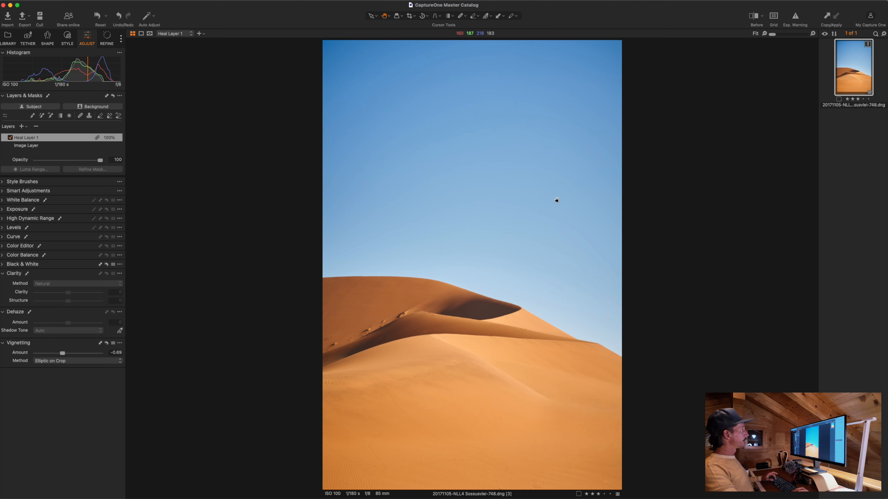
Clone the dune photo's variant from the browser grid, open the clone in the viewer and select its Image Layer.
key(g)
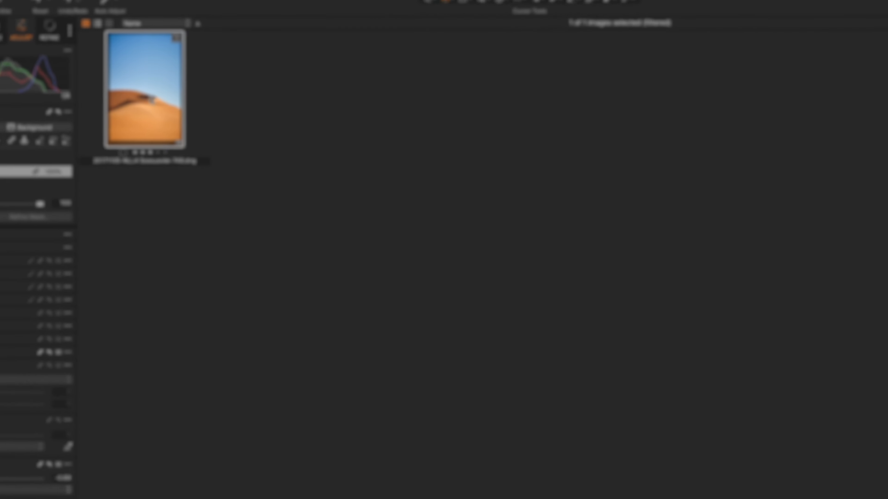
right_click(147, 95)
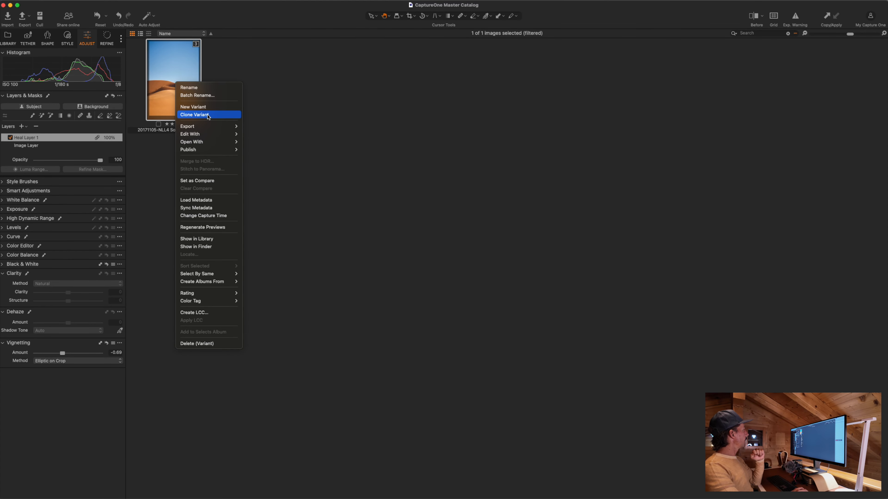
click(208, 116)
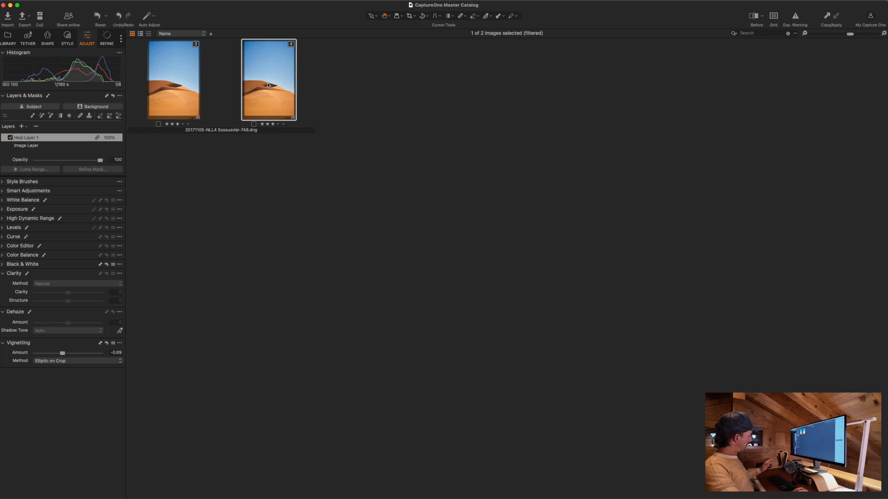
key(g)
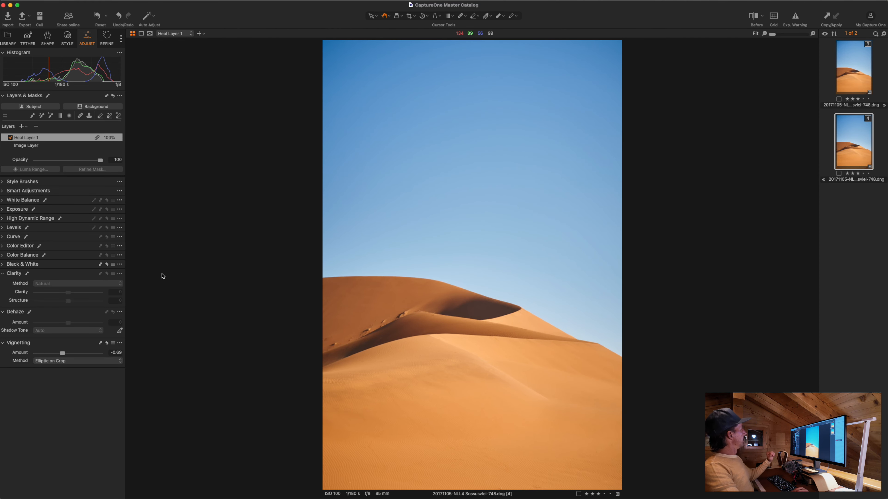
click(54, 147)
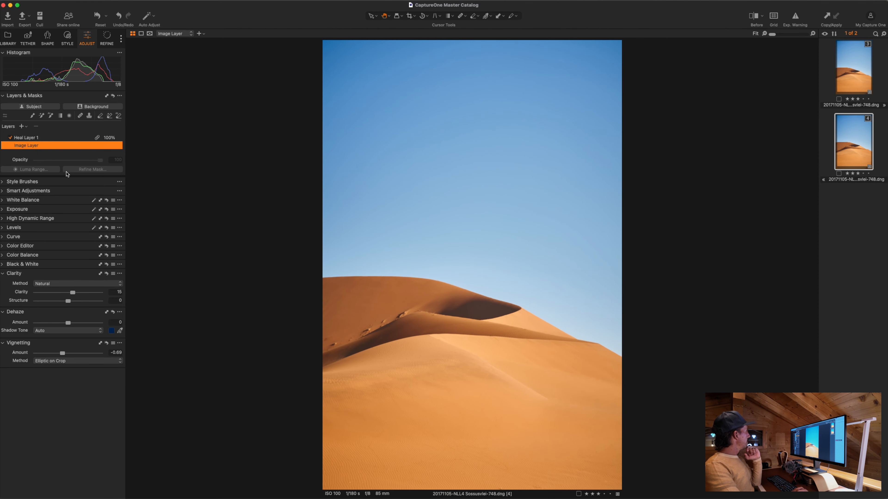
Try the Black & White conversion on the cloned variant's Image Layer and switch it back off.
click(32, 264)
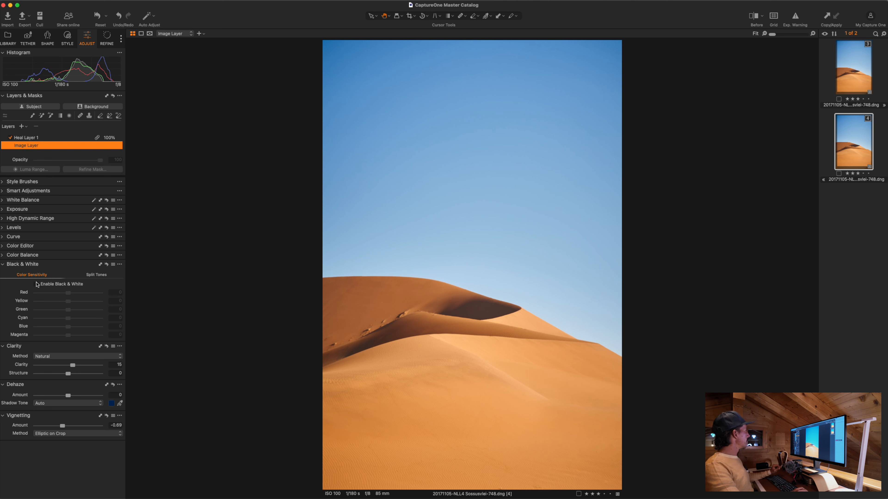
click(37, 284)
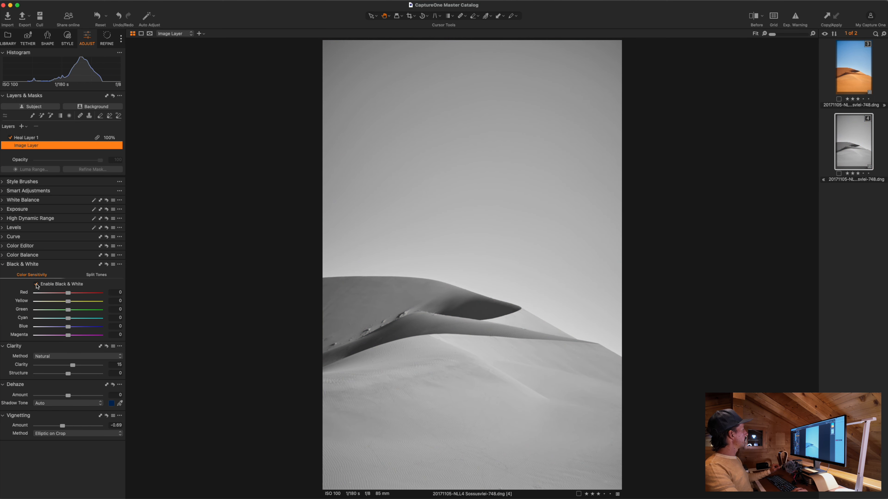
click(37, 284)
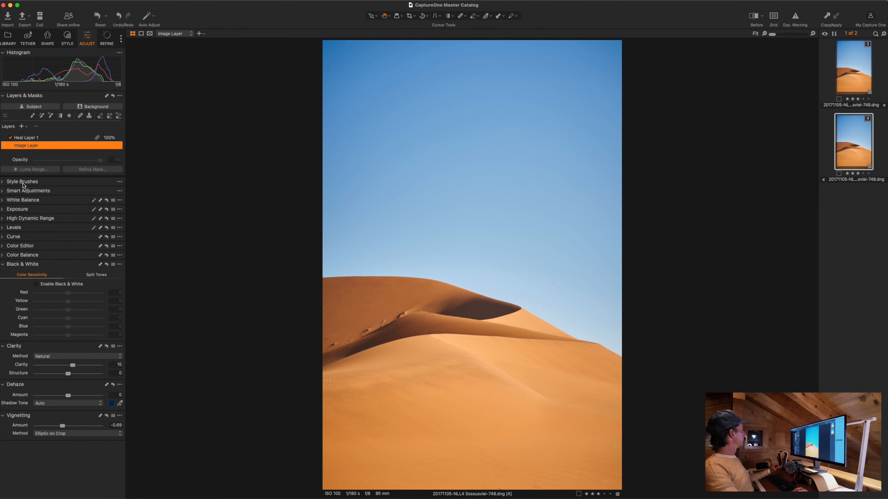
click(32, 264)
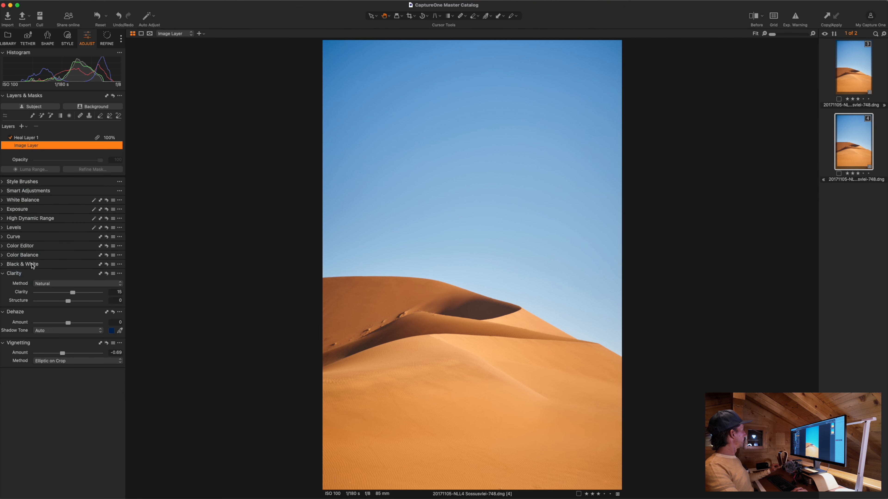
Try removing the color with an Exposure Saturation of -100 on the Image Layer, and reset Saturation to 0.
click(106, 37)
click(84, 43)
click(34, 256)
click(30, 245)
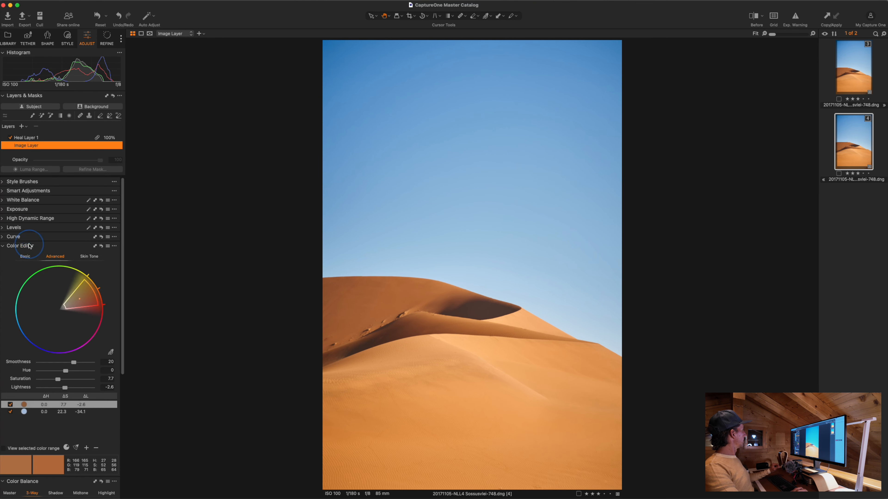
click(29, 246)
click(19, 220)
click(20, 220)
click(19, 212)
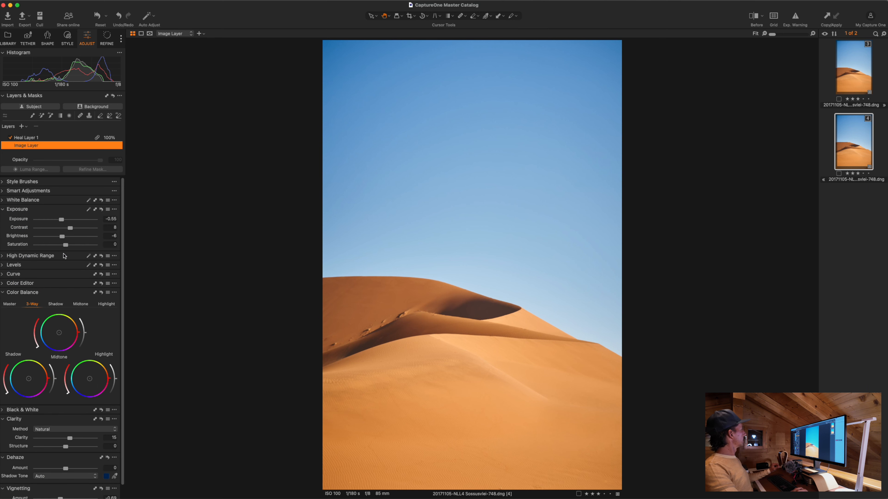
click(20, 293)
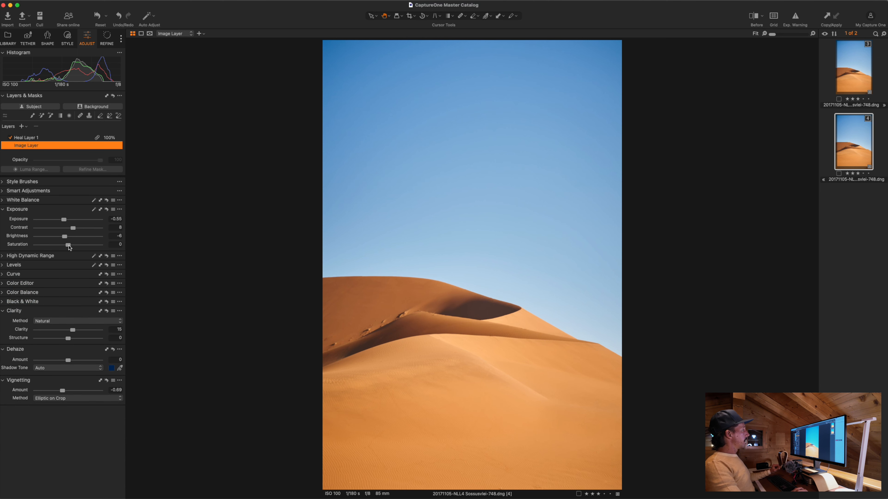
drag(69, 247, 19, 247)
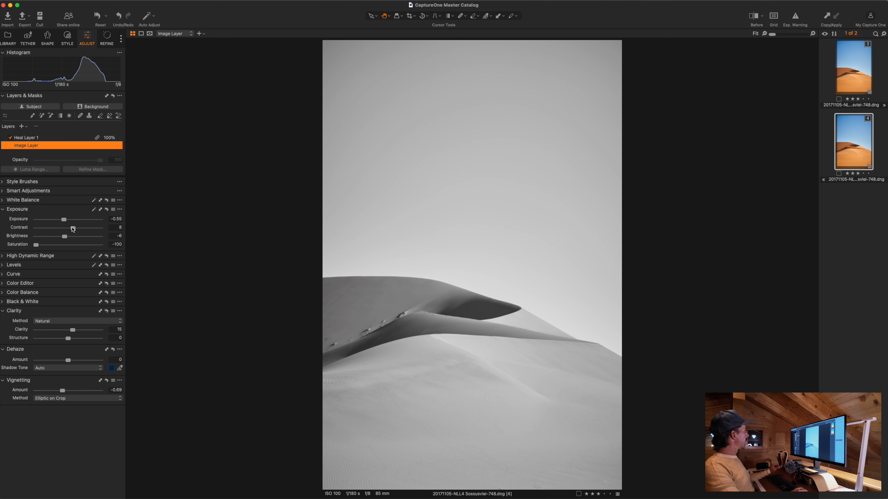
double_click(37, 245)
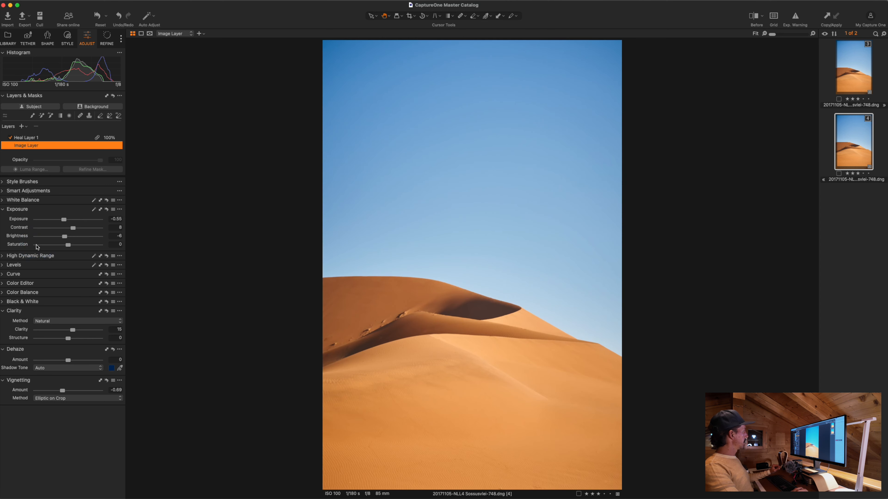
Compare the Black & White conversion with a Saturation of -100 on the dune photo, restoring full color after each.
click(19, 303)
click(36, 321)
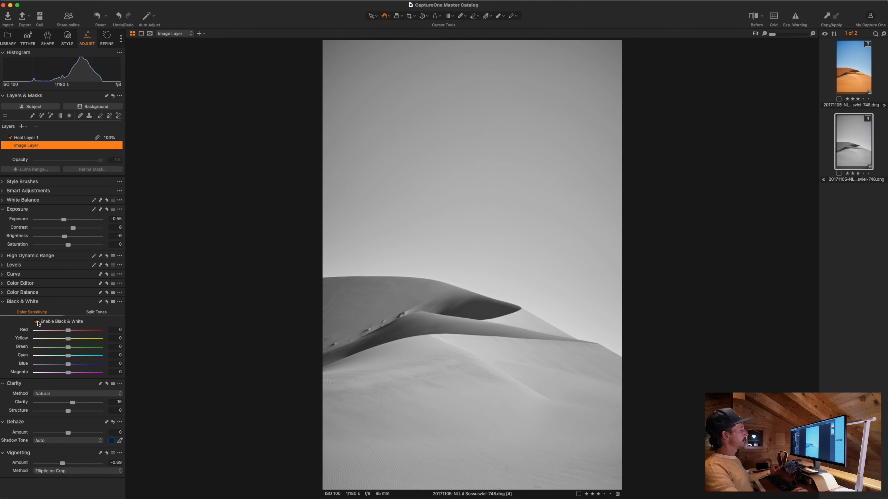
click(37, 321)
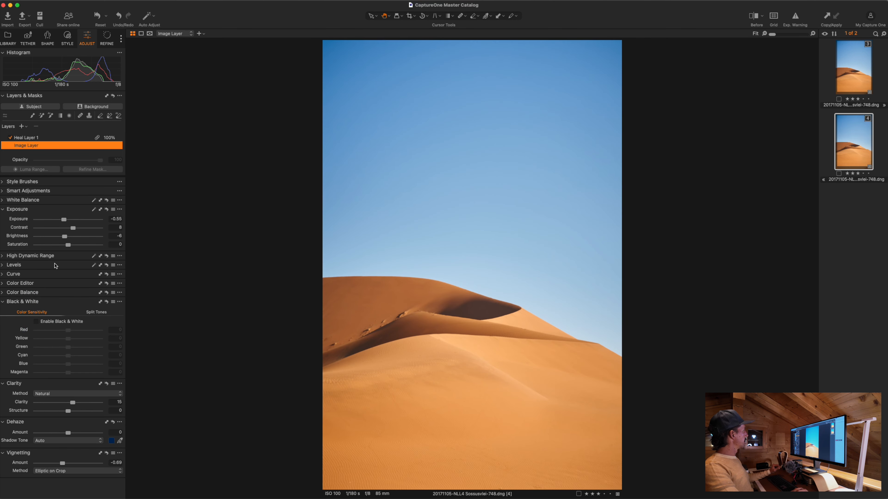
drag(68, 245, 19, 251)
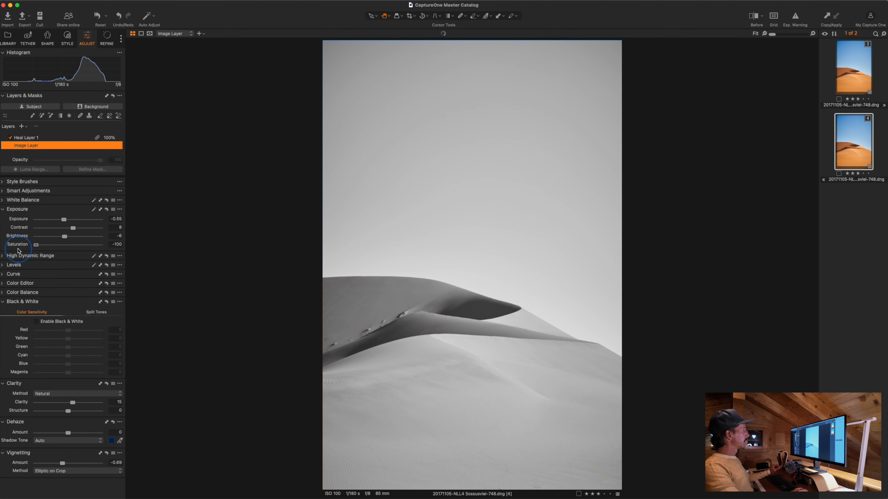
double_click(36, 245)
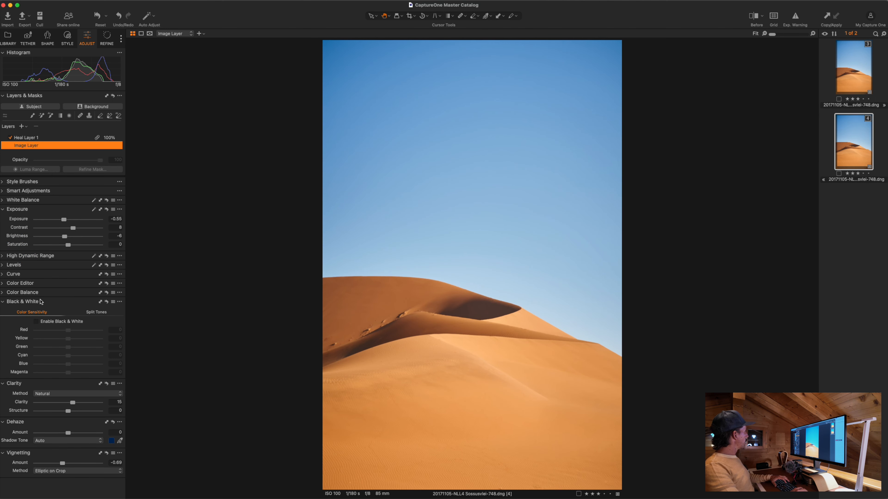
click(42, 212)
Enable Black & White on the cloned variant's Image Layer.
click(120, 265)
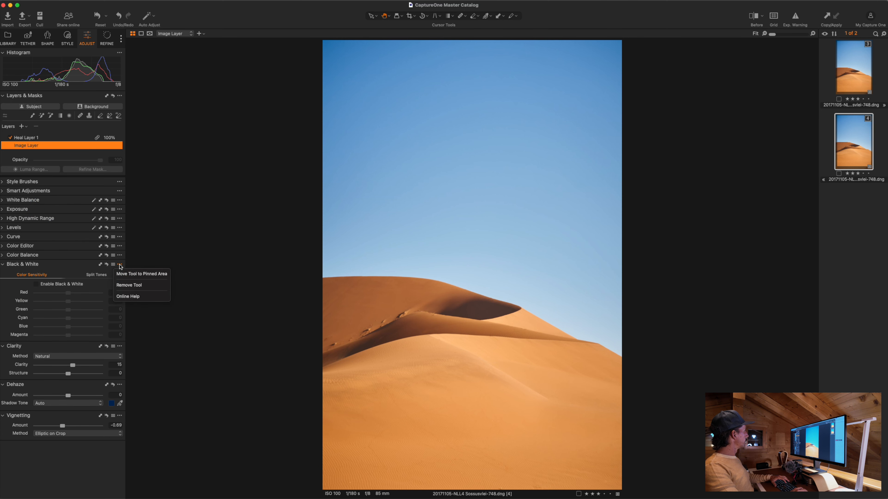
click(67, 264)
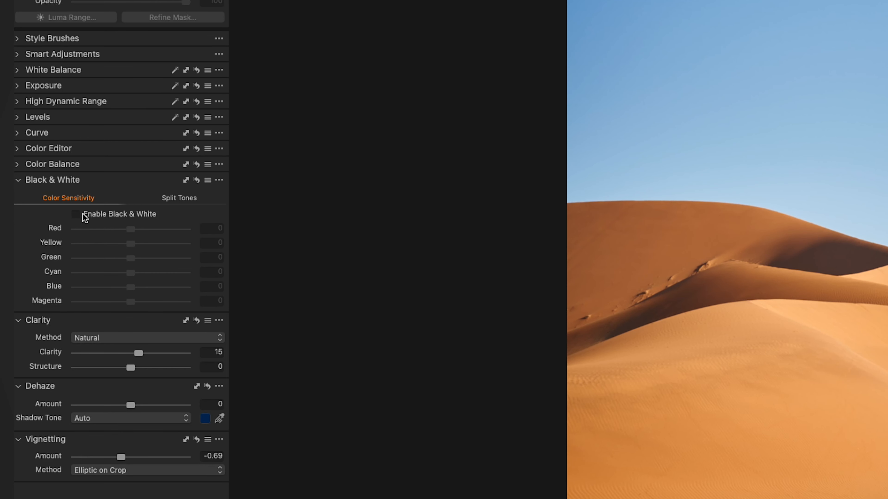
click(83, 215)
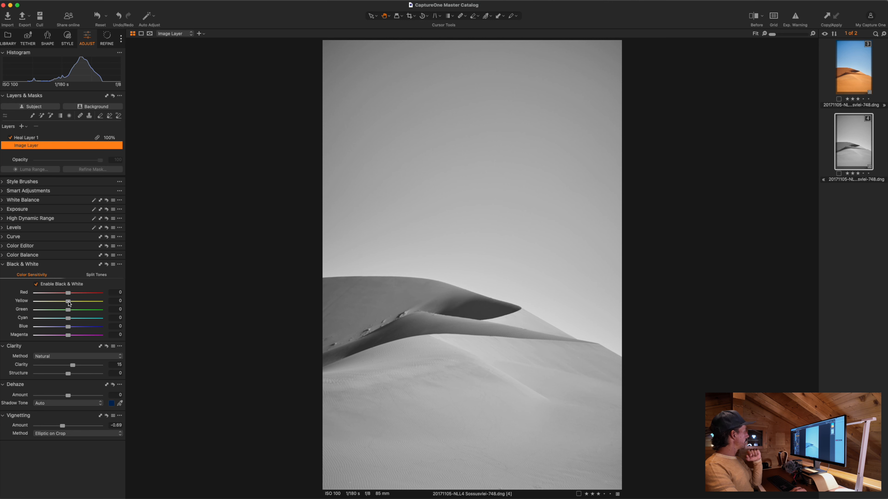
Set the Black & White color sensitivity to Yellow -44, Cyan -21 and Blue -27 to darken the sand and sky.
mouse_move(69, 304)
mouse_down()
mouse_move(50, 304)
mouse_move(81, 312)
mouse_up()
double_click(80, 312)
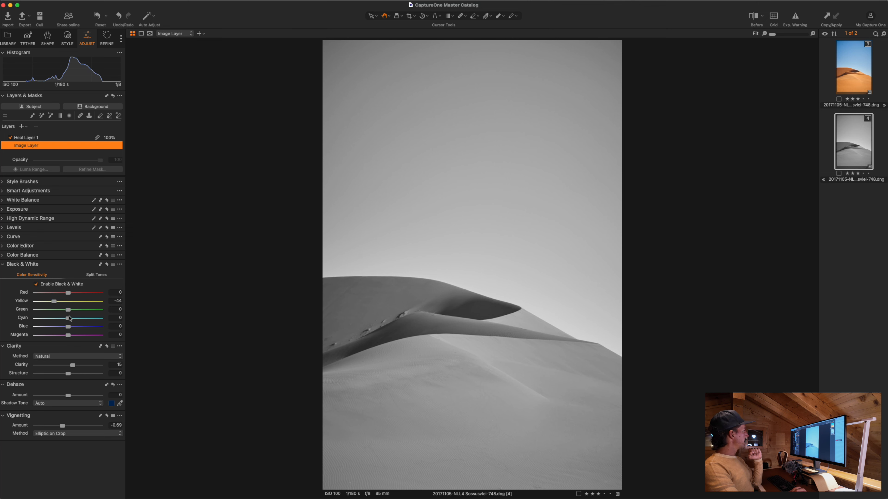
mouse_move(70, 319)
mouse_down()
mouse_move(61, 327)
mouse_move(86, 336)
mouse_move(57, 336)
mouse_move(68, 336)
mouse_up()
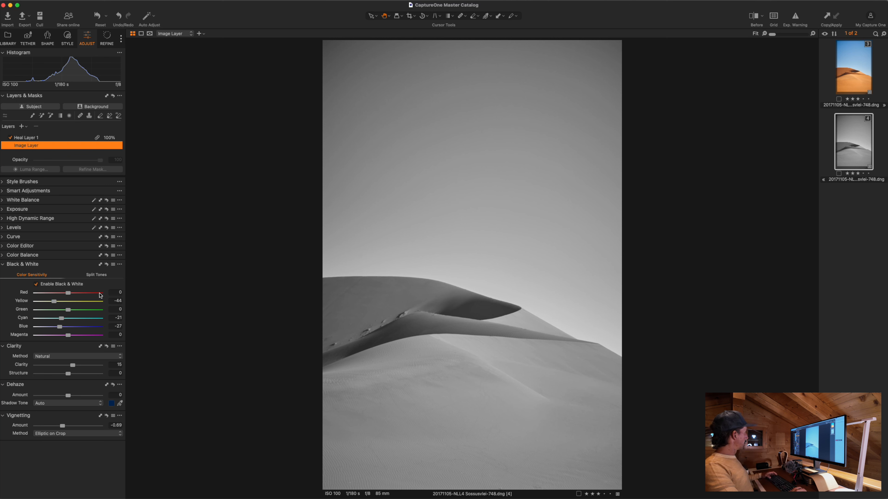
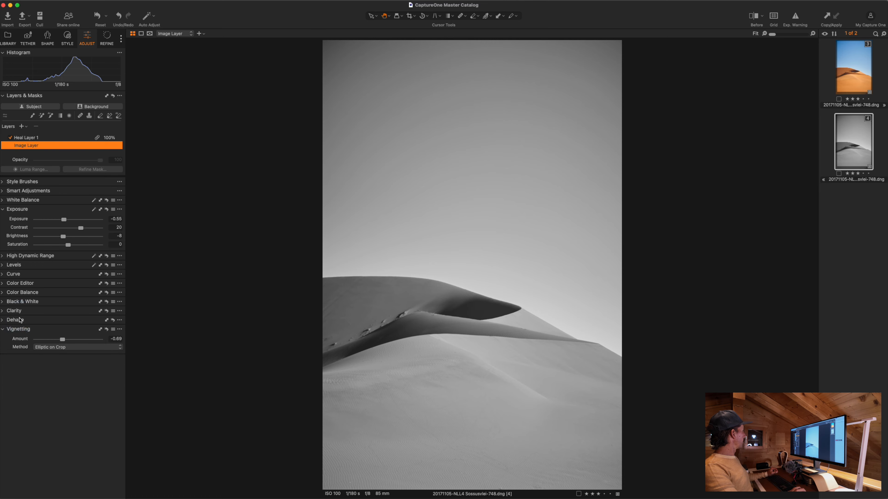
Set the Image Layer's RGB Levels to a shadow input of 9, a highlight input of 249 and a midtone of -0.06.
click(17, 266)
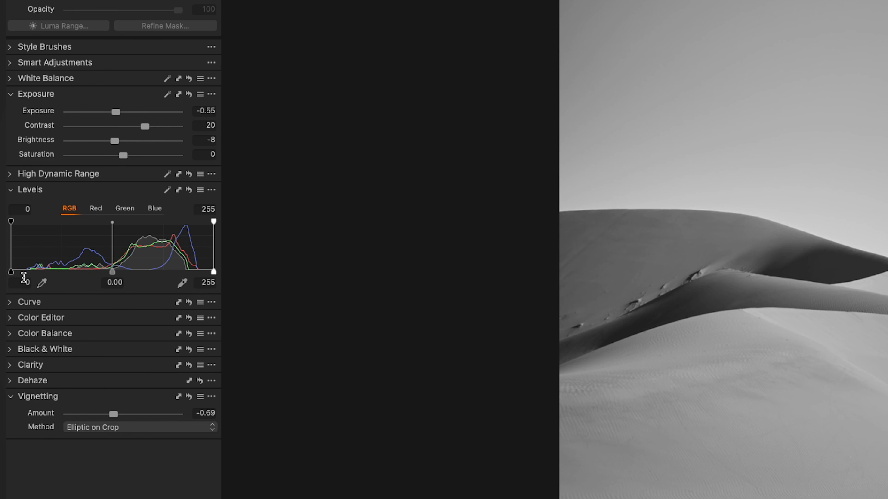
click(11, 272)
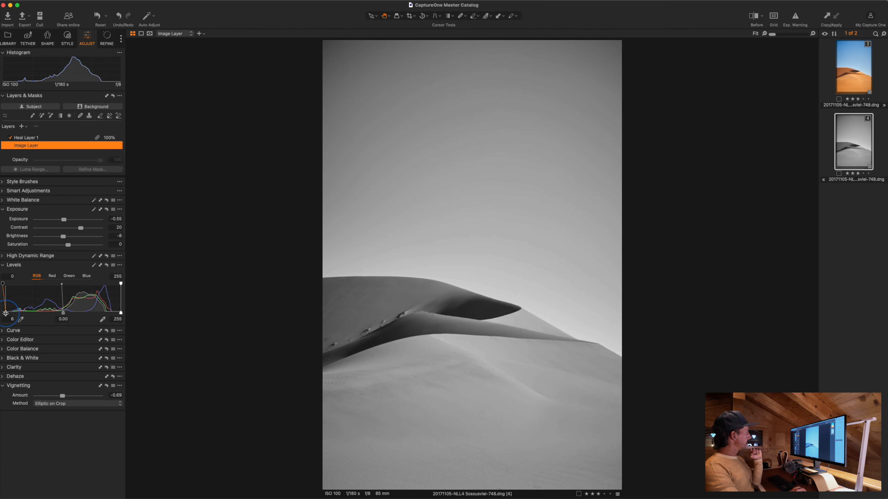
drag(11, 283, 14, 280)
drag(6, 313, 7, 313)
drag(121, 314, 118, 314)
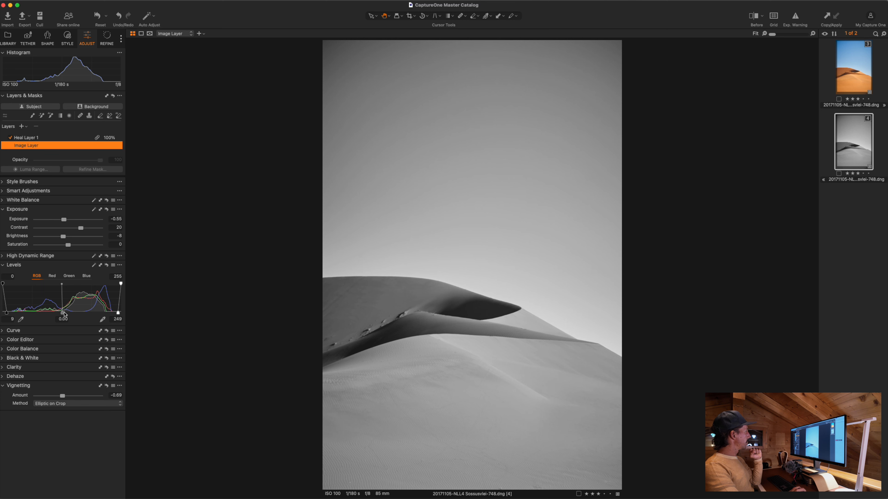
drag(63, 313, 67, 312)
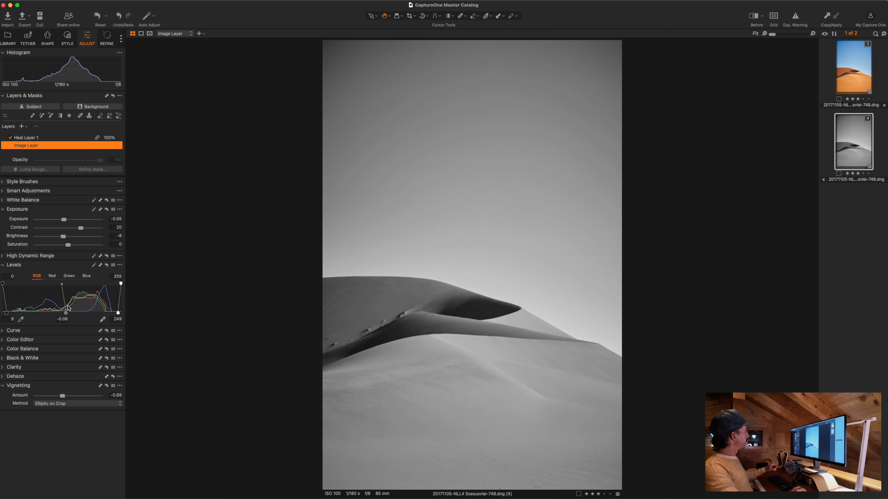
Compare the black-and-white photo with and without the Levels adjustment.
key(alt)
alt+click(107, 270)
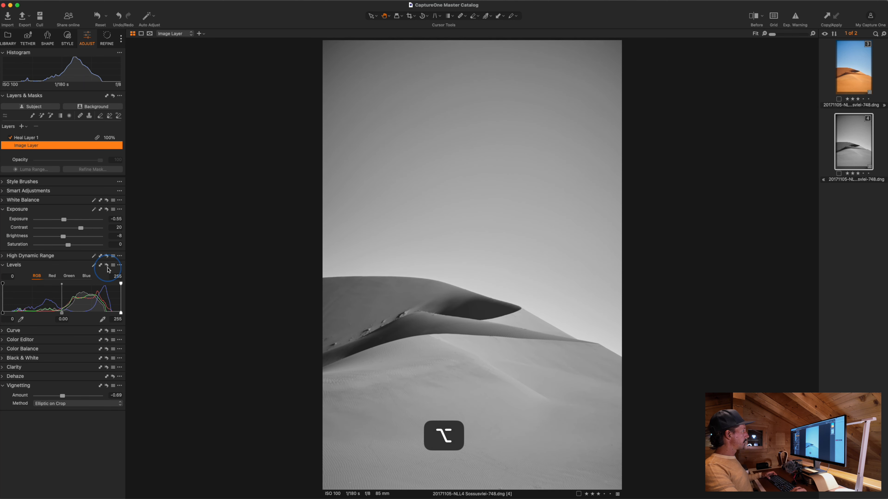
alt+click(107, 270)
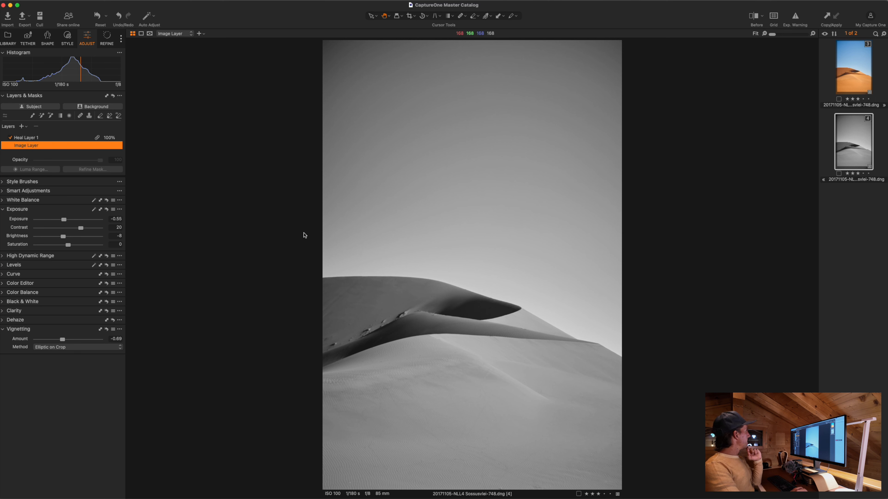
Add a new filled adjustment layer above the heal layer.
click(49, 138)
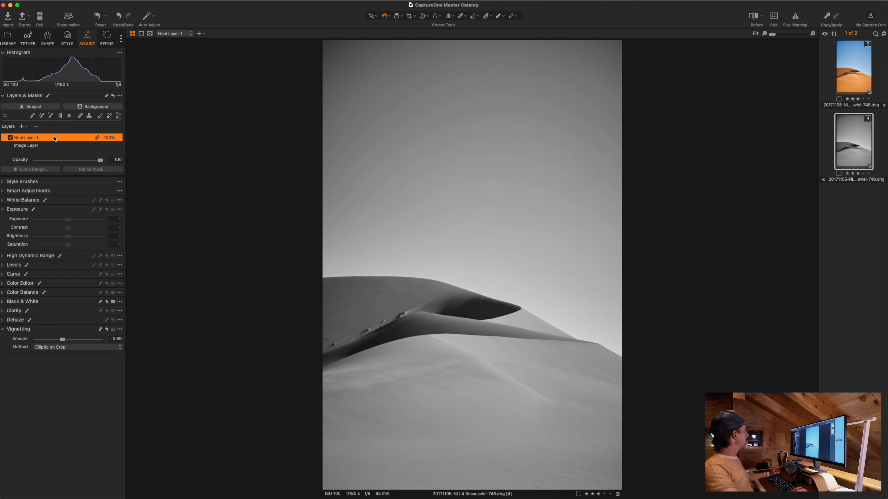
click(26, 127)
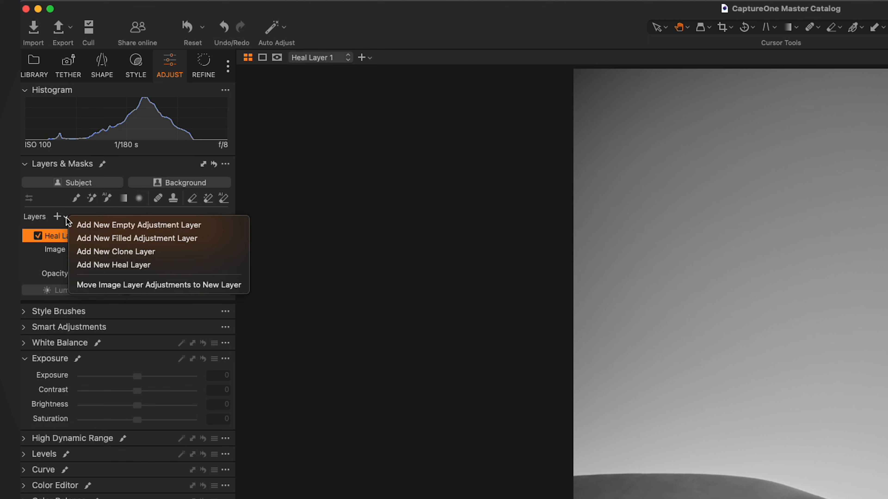
click(118, 233)
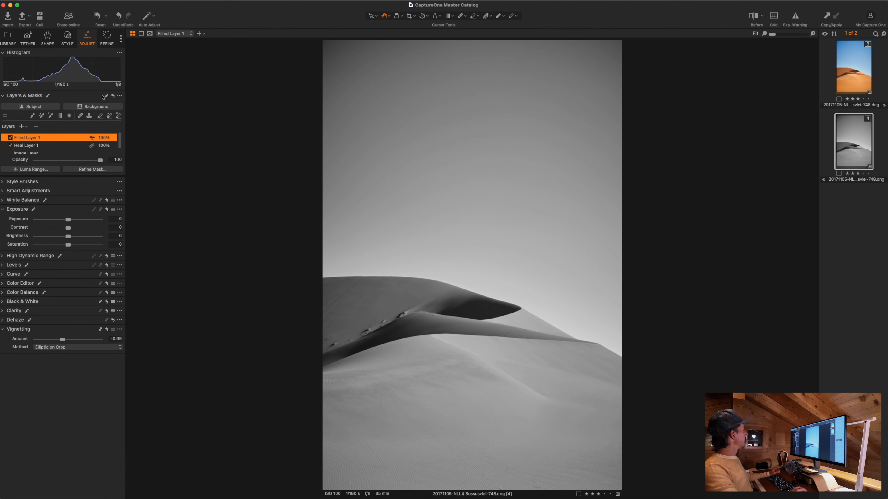
Draw a linear gradient mask over the sky on the filled layer, tilted to fade out along the dune's slope.
click(63, 116)
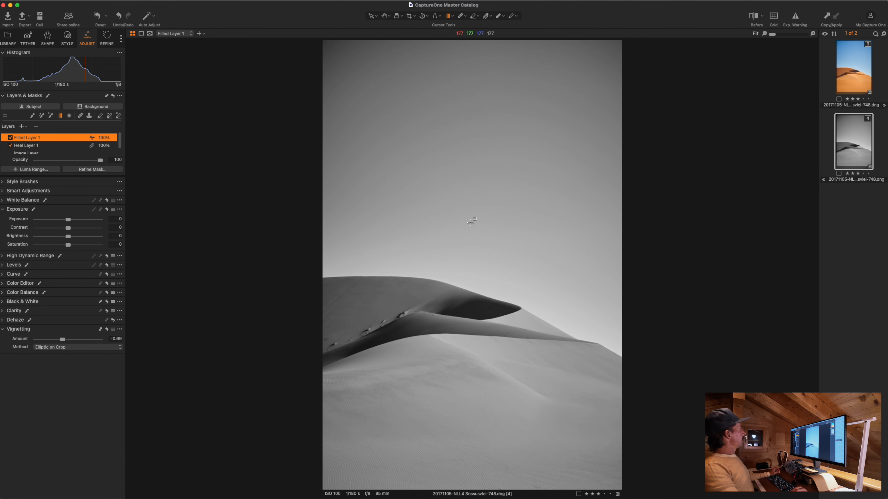
drag(476, 214, 460, 314)
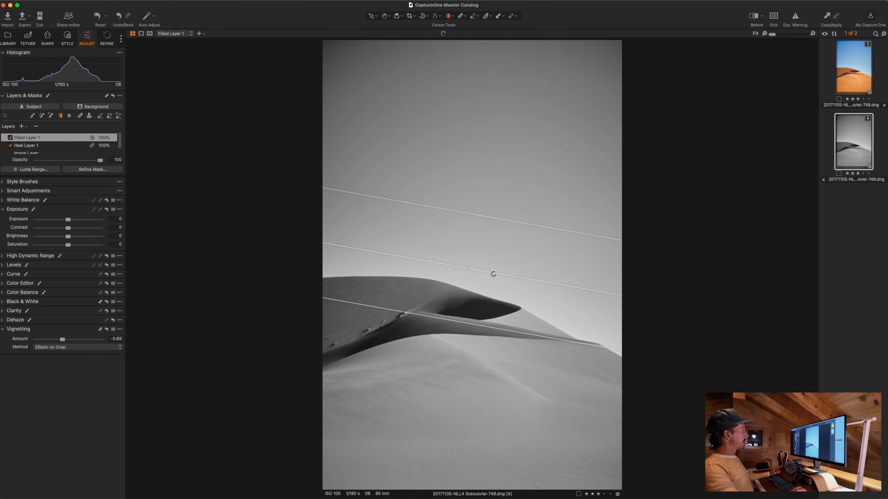
drag(493, 273, 485, 302)
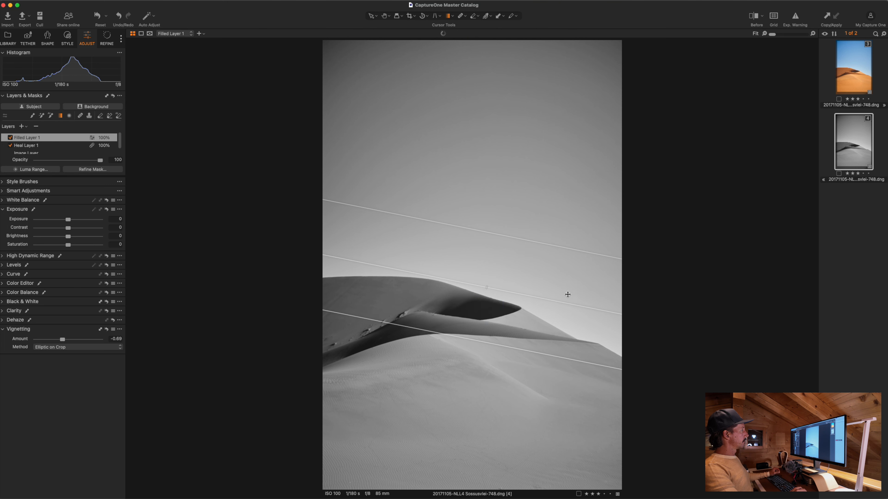
drag(565, 304, 565, 309)
drag(504, 305, 501, 308)
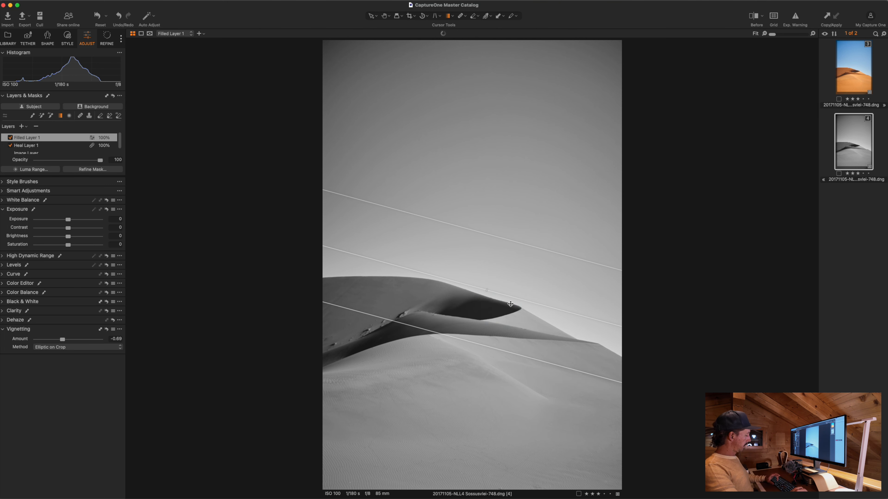
key(m)
key(m)
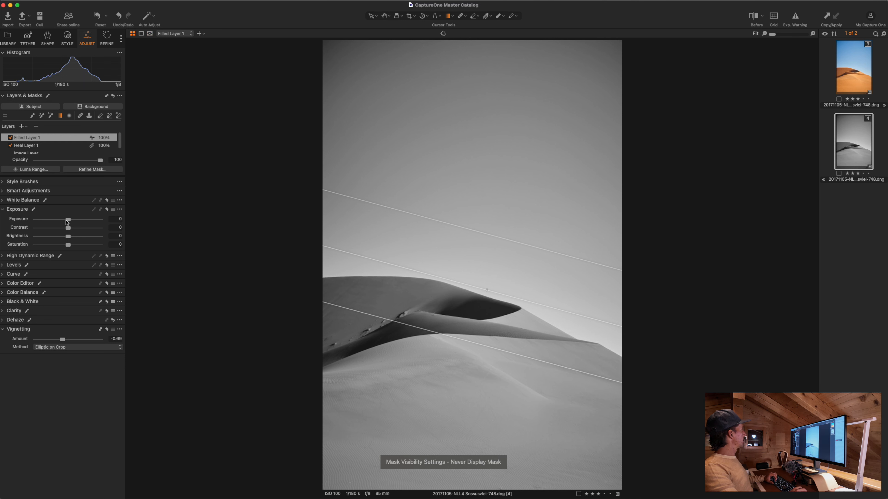
Try darkening the masked sky with an Exposure of -0.45, and reset Exposure to 0.
drag(68, 219, 64, 220)
key(m)
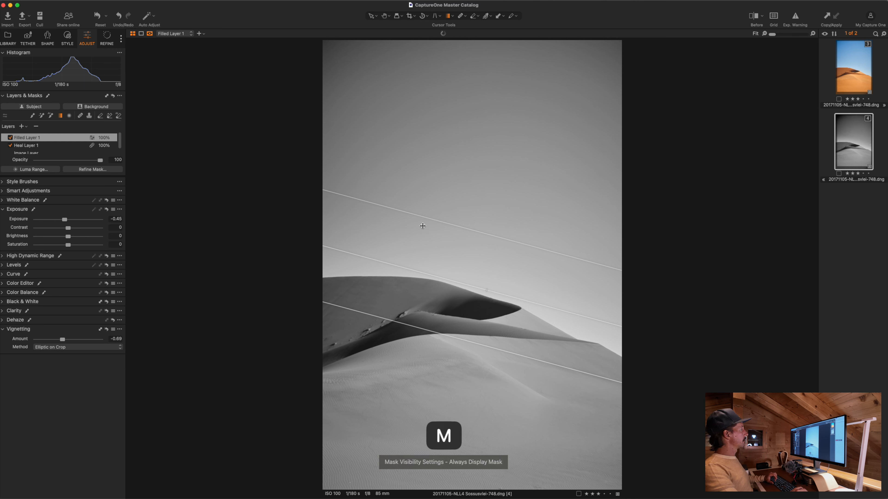
key(m)
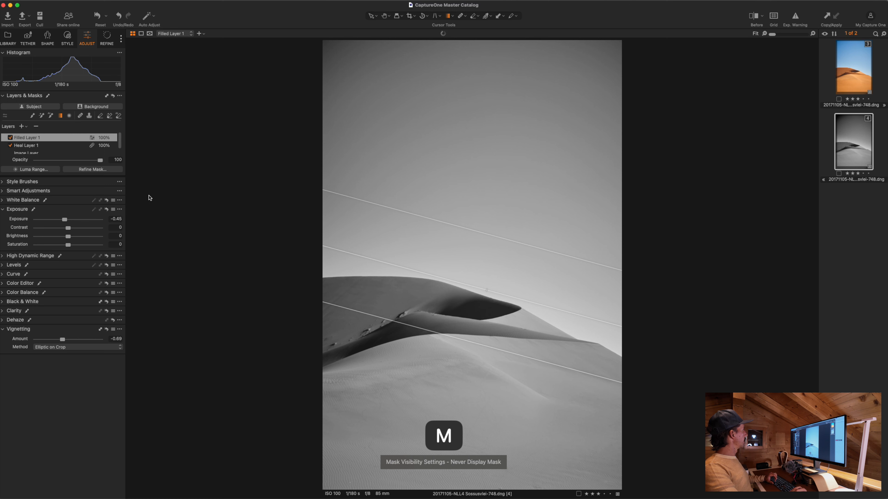
mouse_move(65, 222)
mouse_down()
mouse_move(58, 220)
mouse_move(80, 219)
mouse_move(67, 219)
mouse_up()
double_click(67, 219)
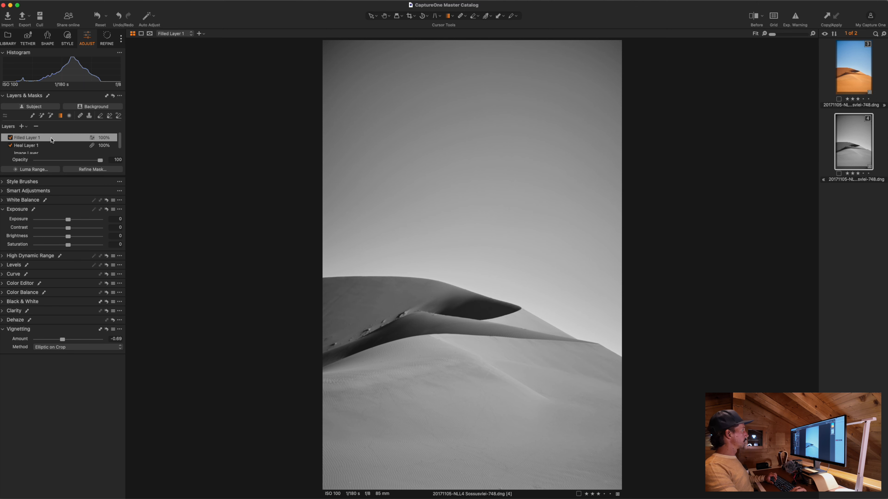
drag(69, 220, 66, 220)
double_click(66, 220)
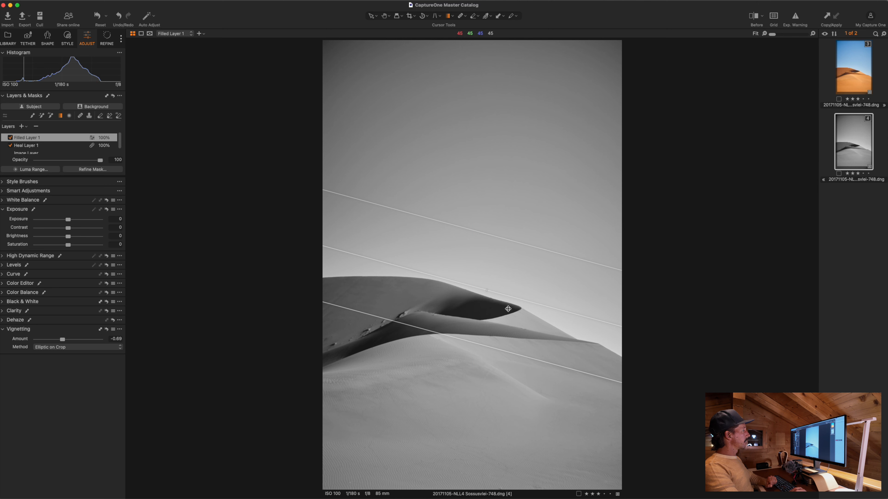
Refine the sky gradient's angle, position and width so the transition follows the dune ridge, checking it with the mask overlay.
drag(509, 315, 553, 317)
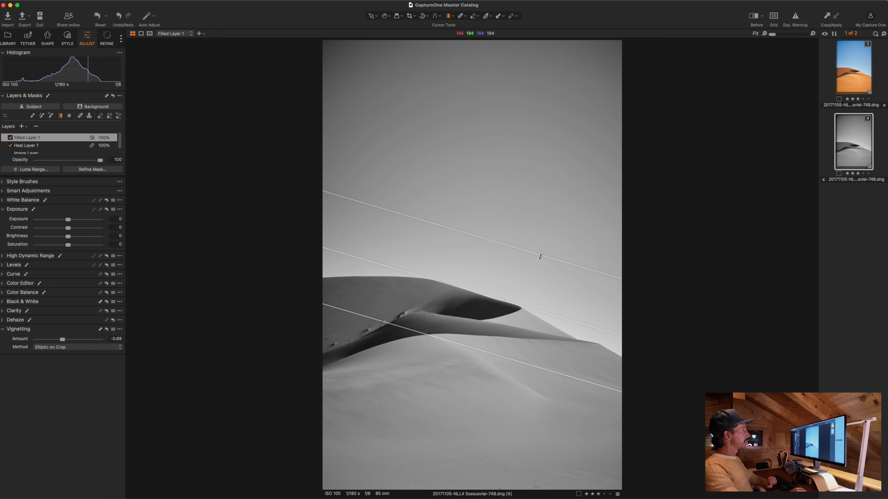
drag(539, 260, 538, 267)
drag(525, 331, 527, 329)
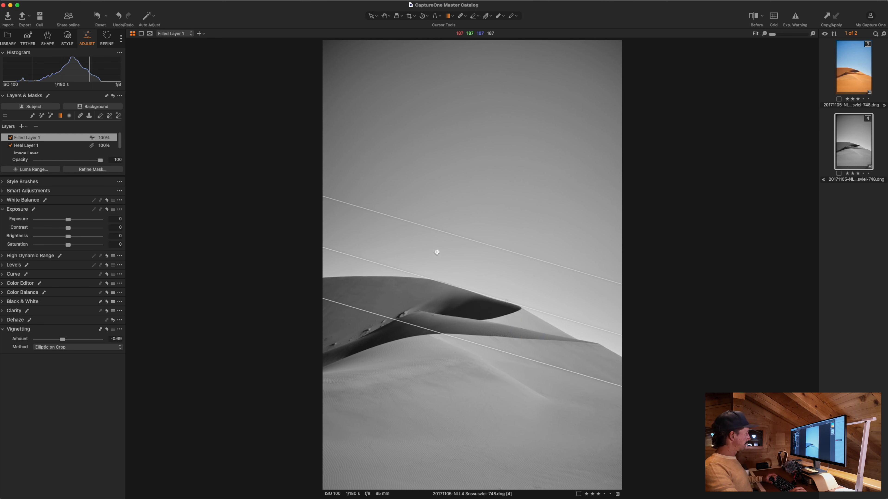
key(m)
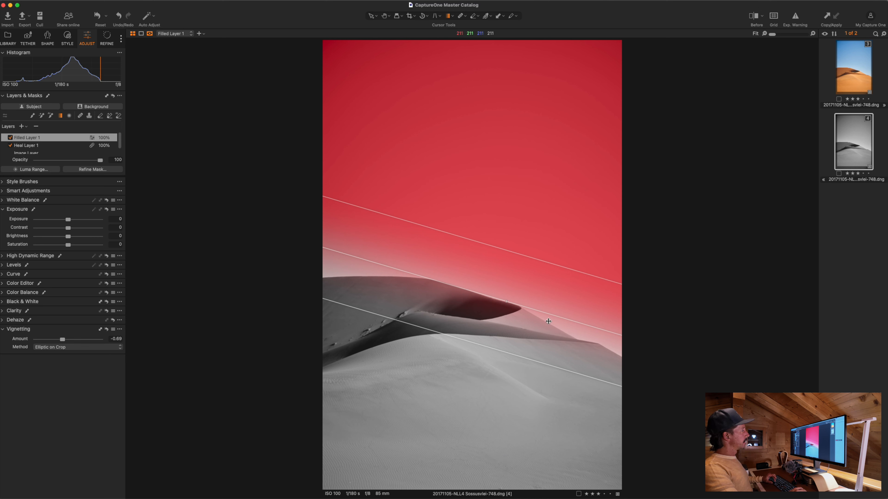
drag(559, 318, 560, 321)
drag(489, 349, 482, 370)
drag(509, 292, 509, 288)
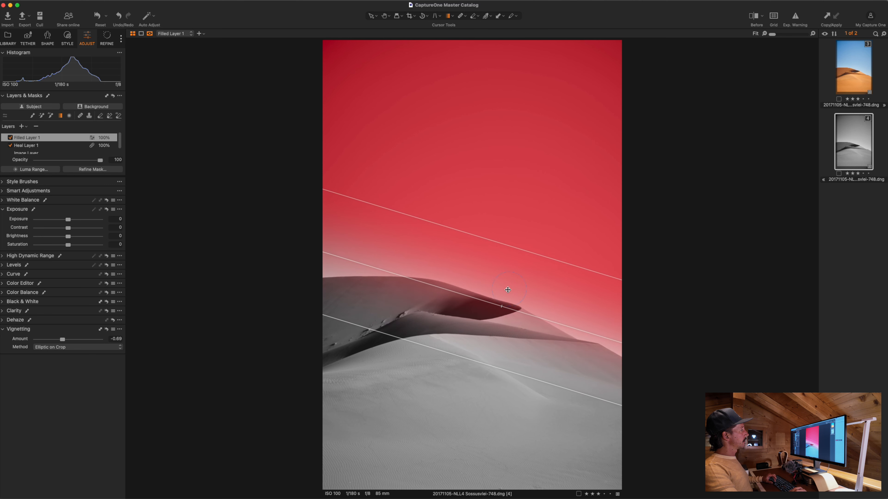
key(m)
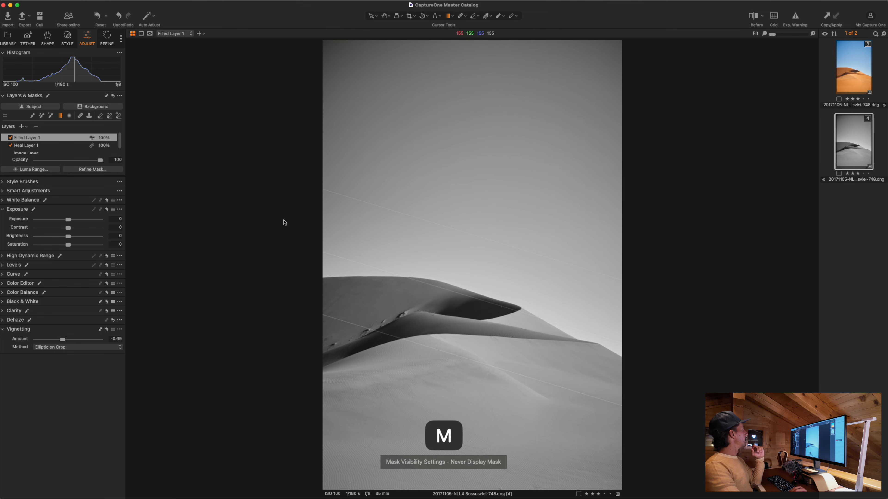
Darken the masked sky with a Brightness of -5, keeping Exposure at 0.
mouse_move(65, 236)
mouse_down()
mouse_move(68, 222)
mouse_move(66, 237)
mouse_up()
double_click(62, 237)
double_click(66, 220)
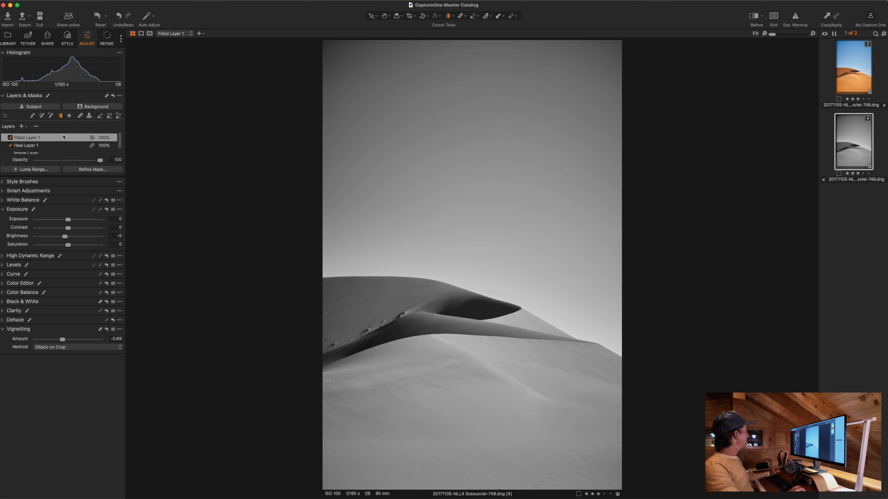
Add a second filled adjustment layer and draw a linear gradient mask covering the dunes, fading out upward into the sky.
click(26, 127)
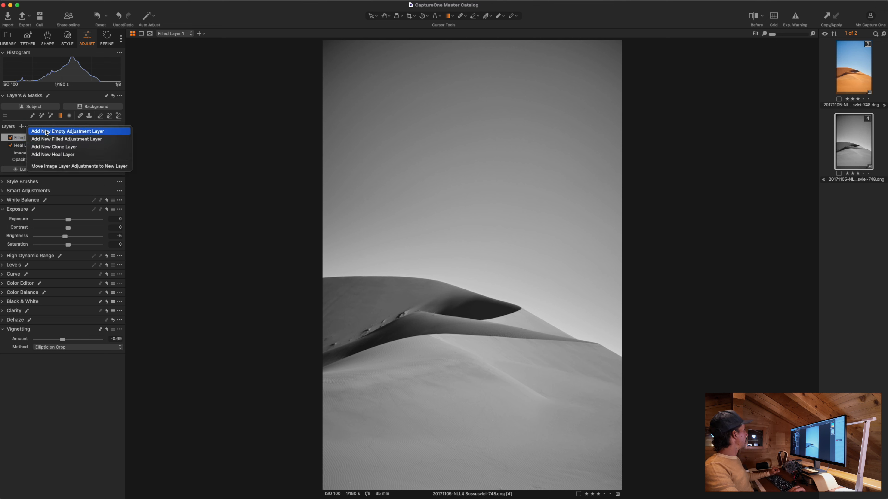
click(50, 140)
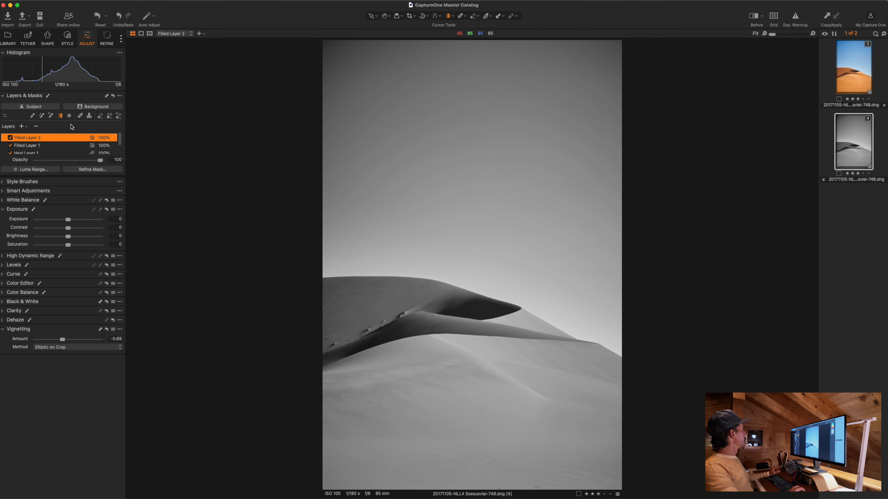
click(62, 116)
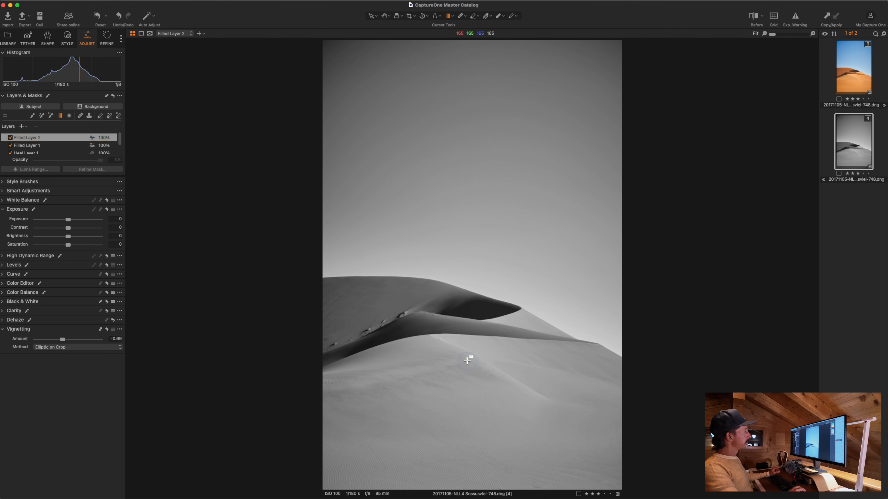
drag(469, 360, 491, 254)
drag(470, 315, 467, 310)
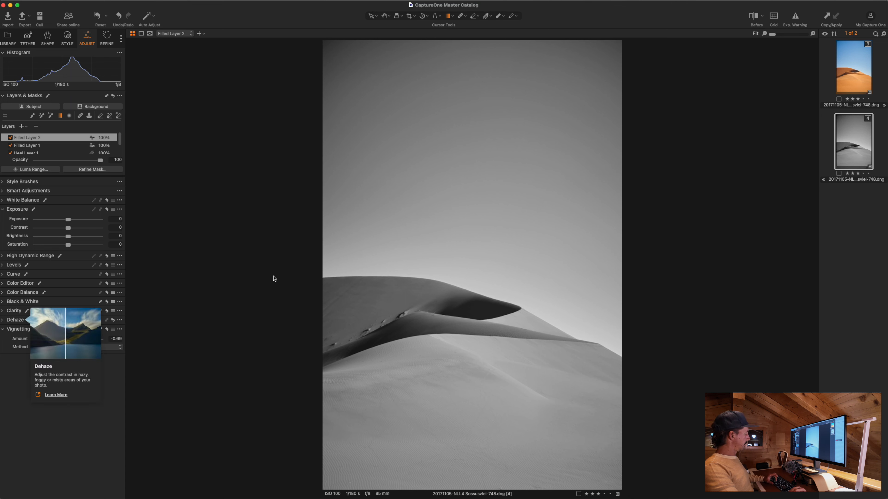
Align the dune gradient's tilt and position with the ridge using the mask overlay, and hide the overlay.
key(m)
drag(448, 306, 439, 301)
drag(535, 312, 536, 314)
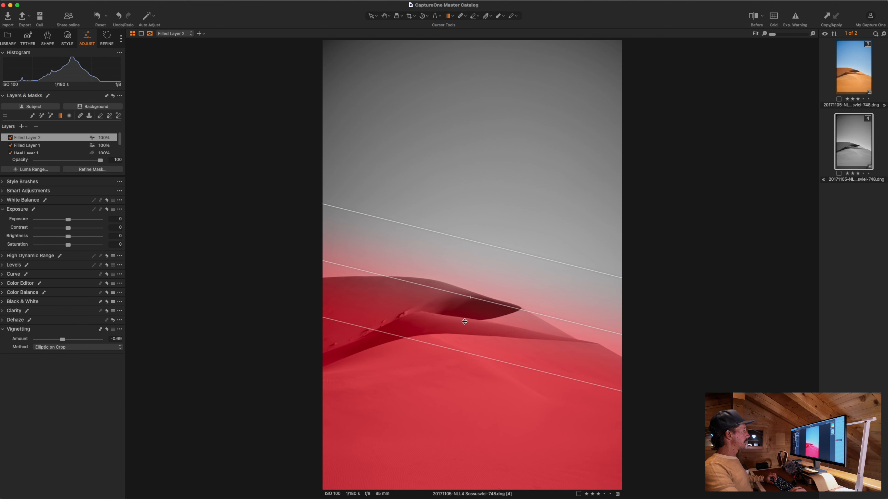
key(m)
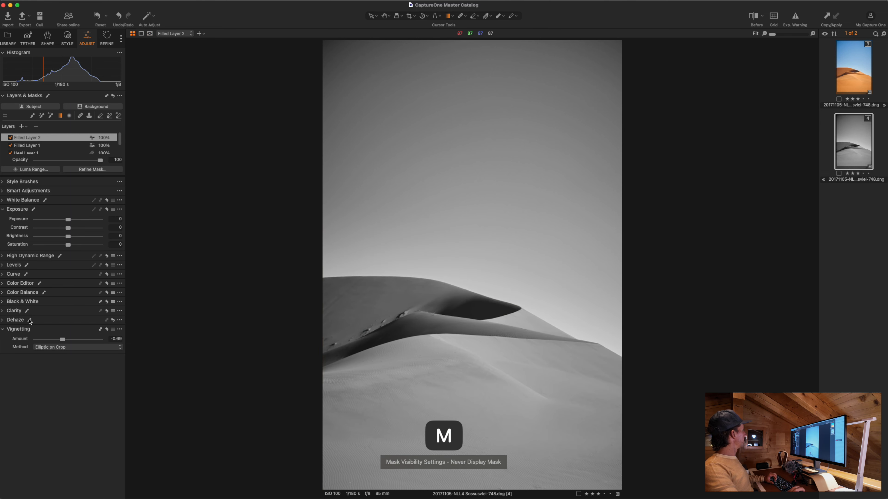
Brighten the masked dunes with Dehaze 8, Contrast 9, Brightness 2 and a High Dynamic Range White of 57.
click(21, 319)
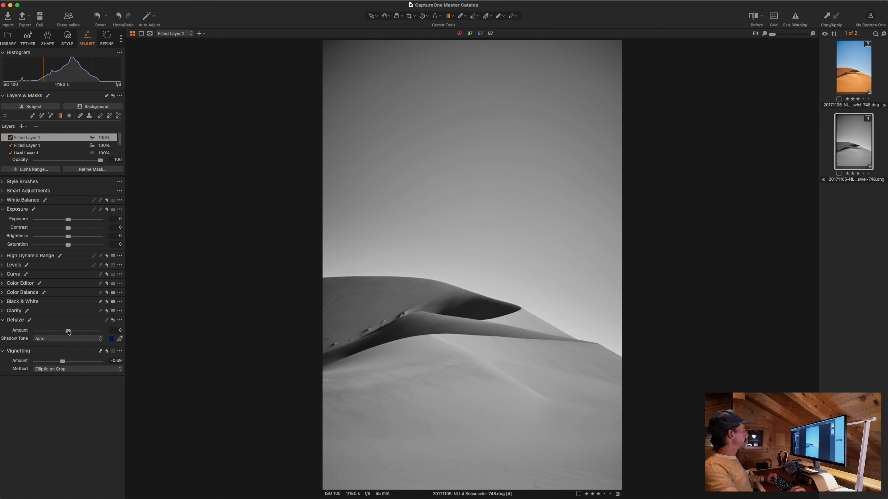
drag(66, 331, 70, 333)
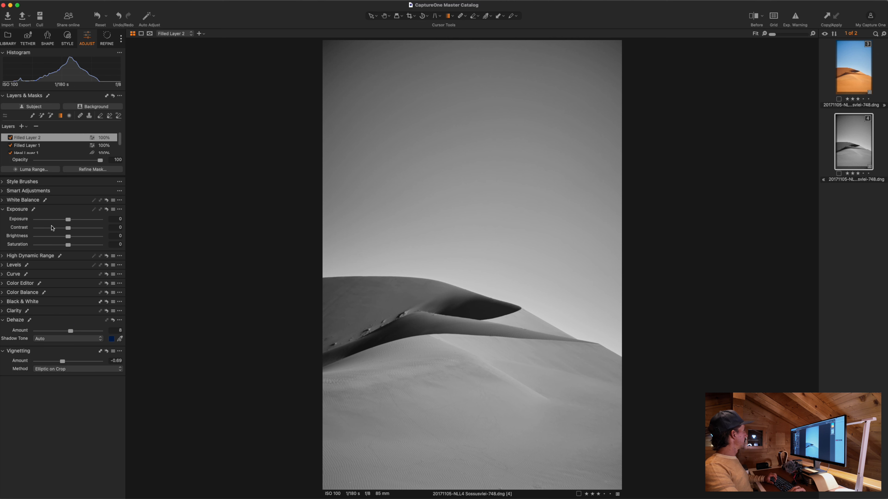
drag(66, 229, 70, 237)
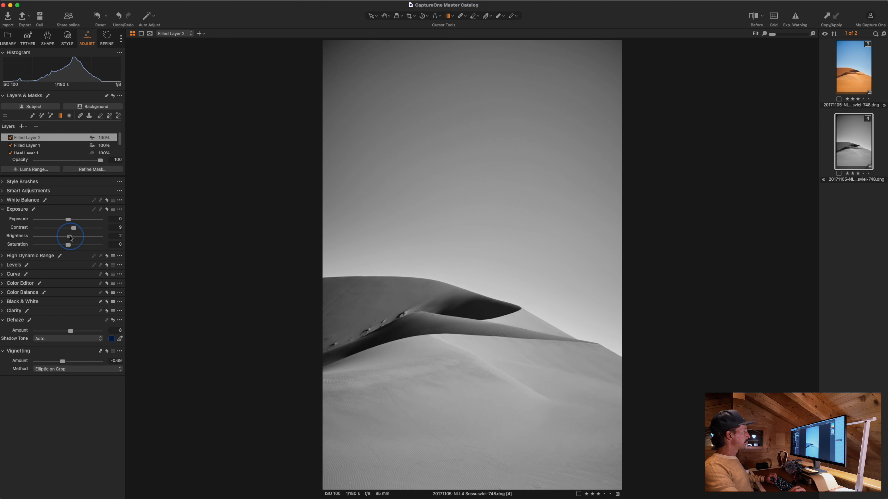
click(35, 255)
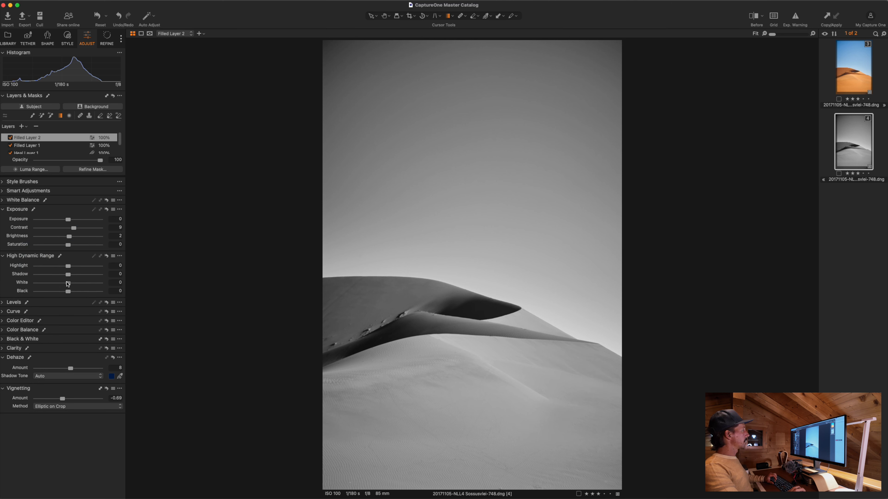
drag(68, 284, 85, 284)
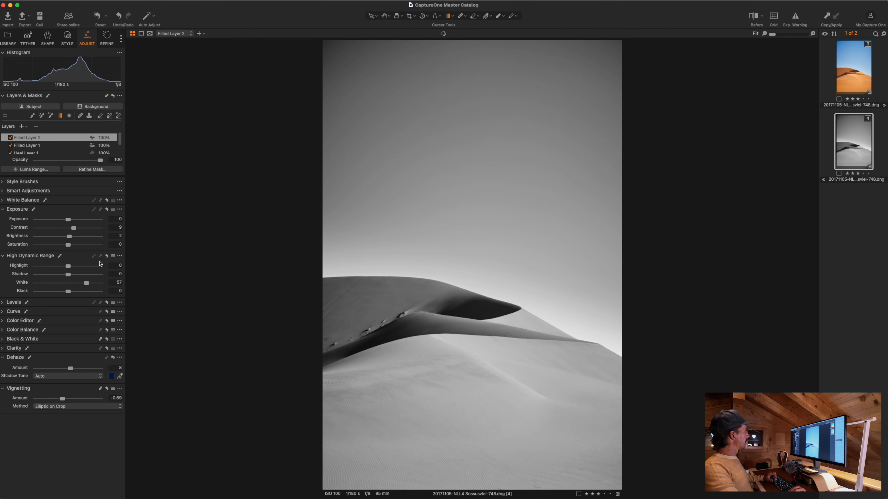
Compare the dunes with and without the High Dynamic Range adjustments, and raise the dune layer's Highlight to 24.
alt+click(106, 256)
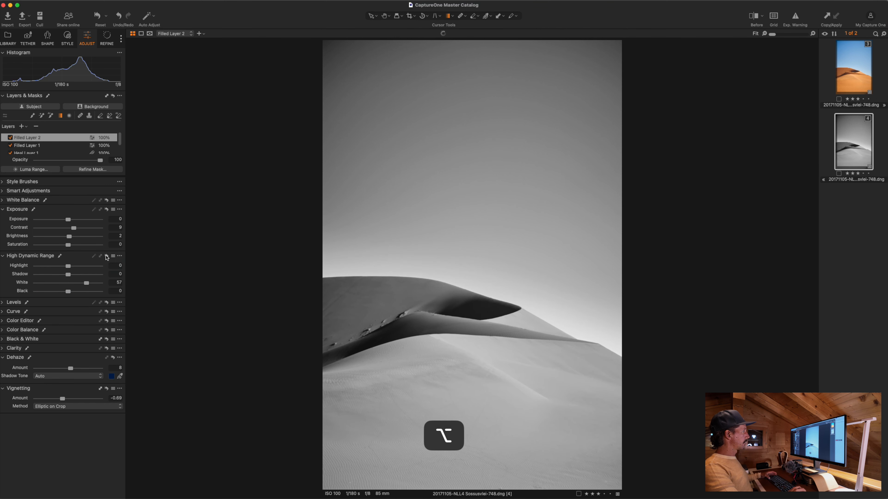
alt+click(106, 256)
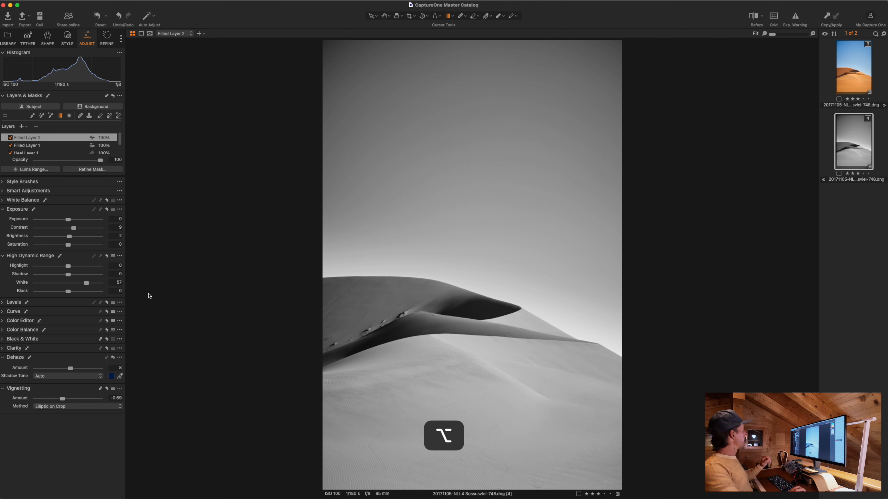
drag(68, 266, 77, 268)
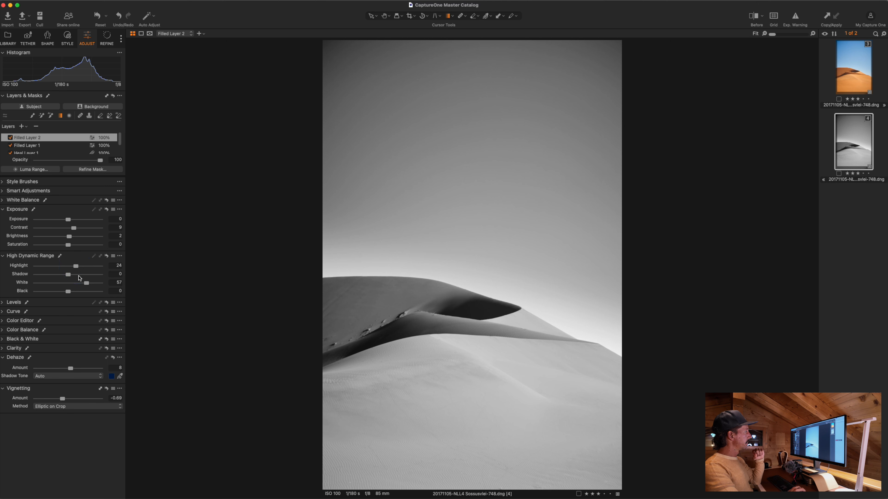
Toggle the dune and sky adjustment layers off and on to compare their effect on the photo.
click(11, 138)
click(11, 138)
click(11, 137)
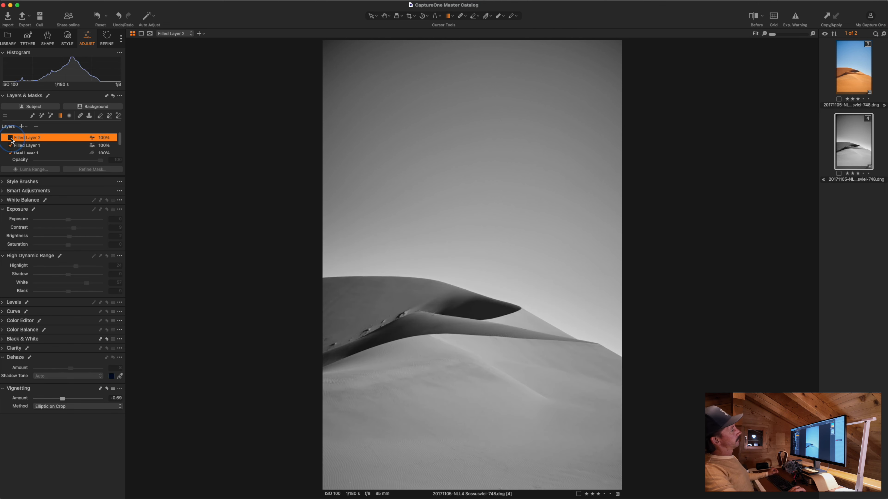
click(11, 138)
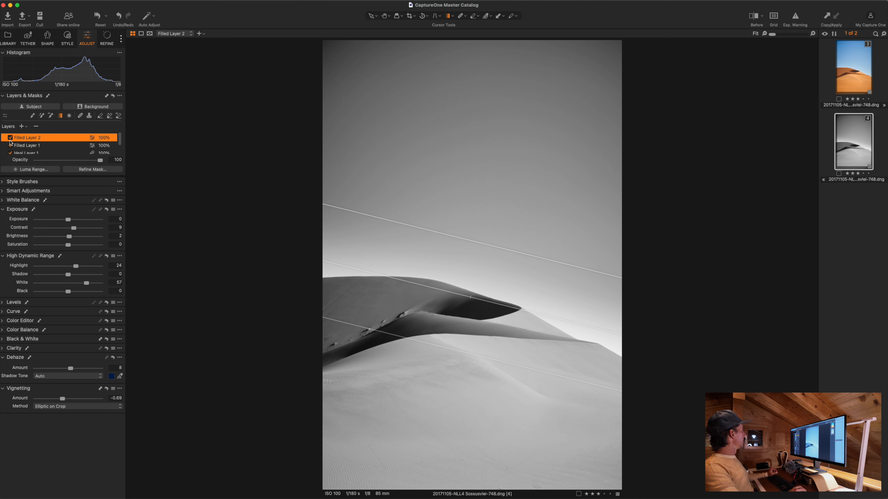
scroll(15, 143, down, 1)
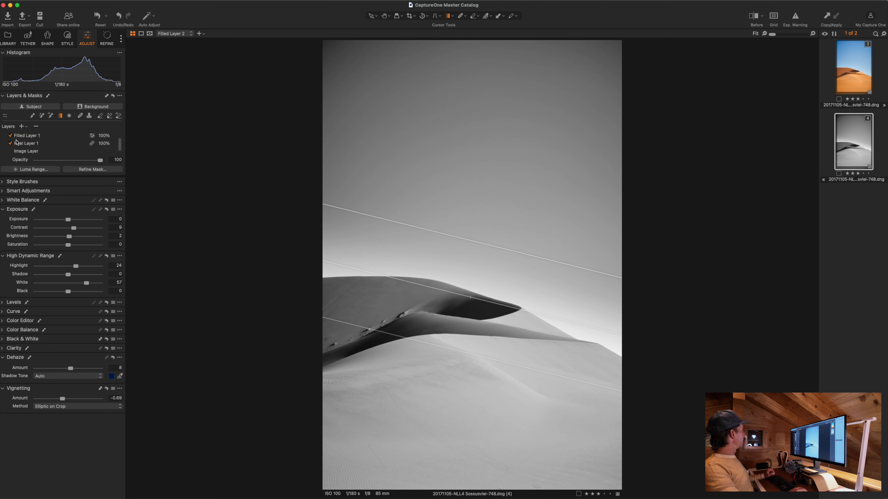
click(10, 134)
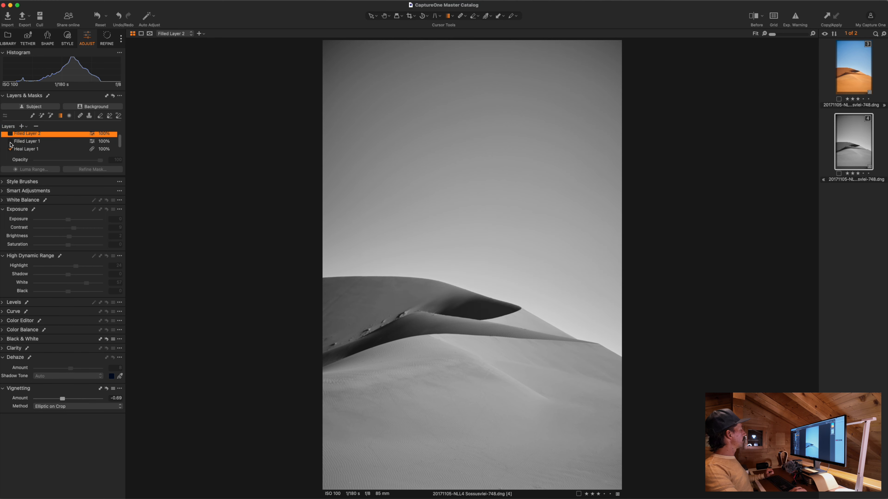
click(10, 134)
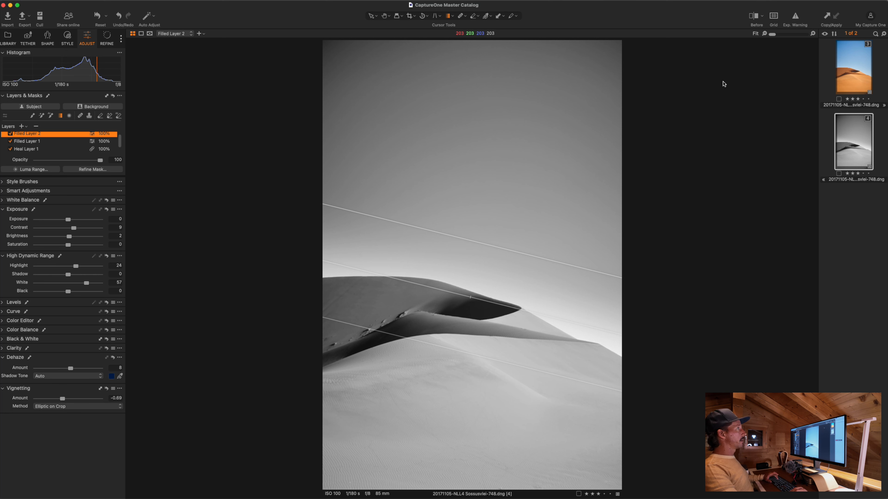
Compare the original and edited photo across the whole frame in the split before/after view, and return to the Pan tool.
key(y)
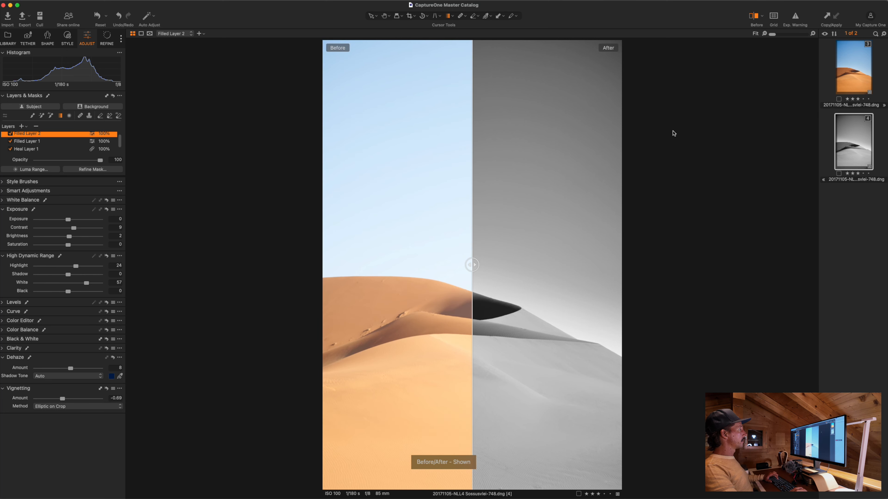
drag(472, 264, 618, 270)
drag(610, 270, 329, 260)
key(y)
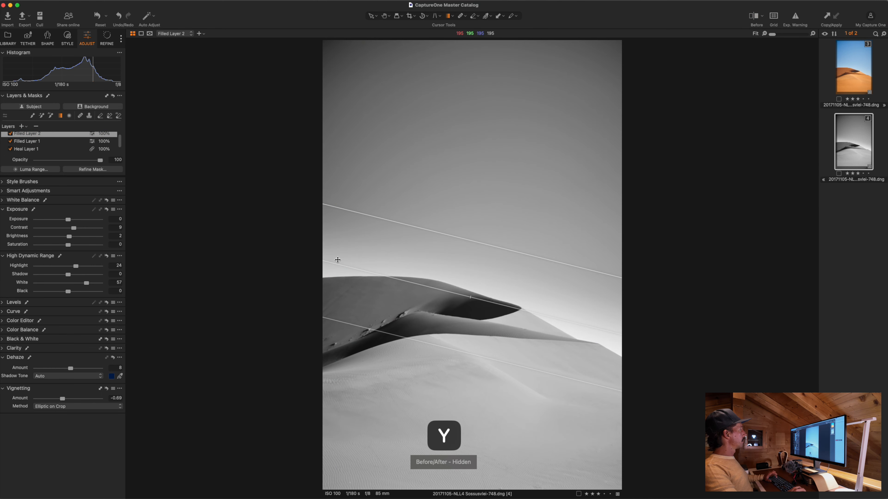
click(386, 18)
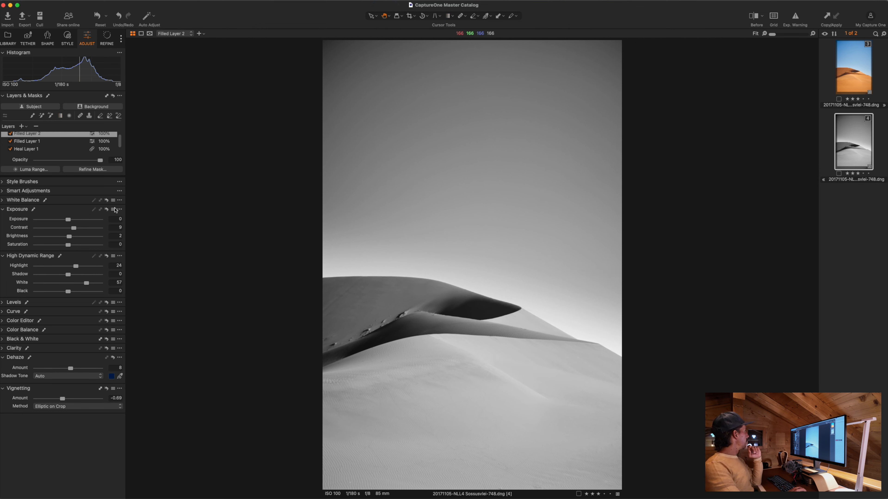
Select the base image layer and add Fine Grain film grain with an Impact of 20, checking it at 100% on the ridge.
scroll(69, 154, down, 2)
click(56, 147)
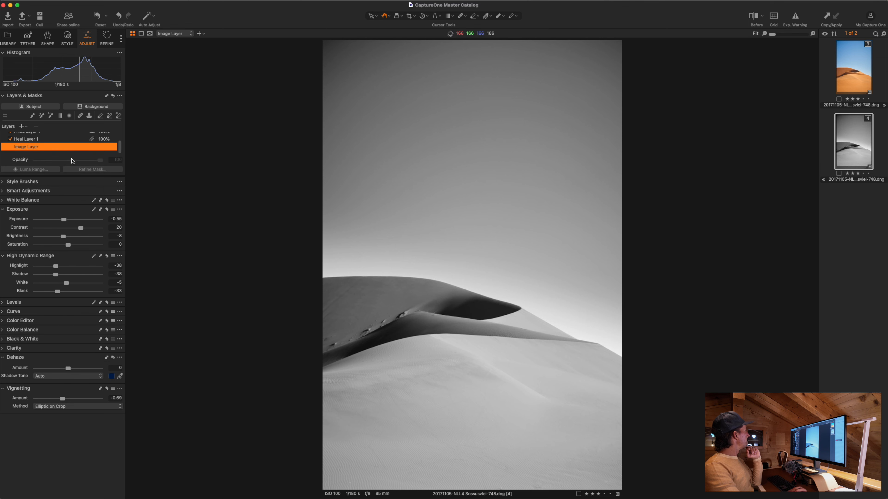
scroll(82, 144, up, 2)
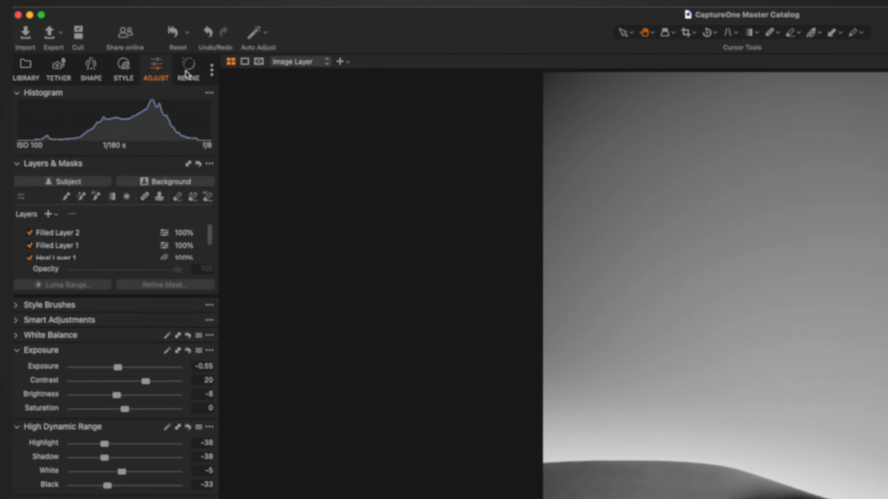
click(105, 41)
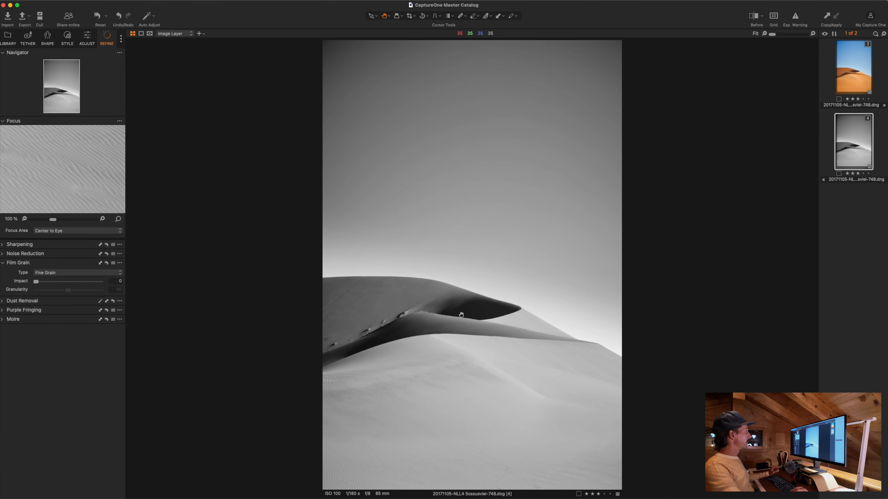
click(464, 296)
drag(610, 300, 458, 264)
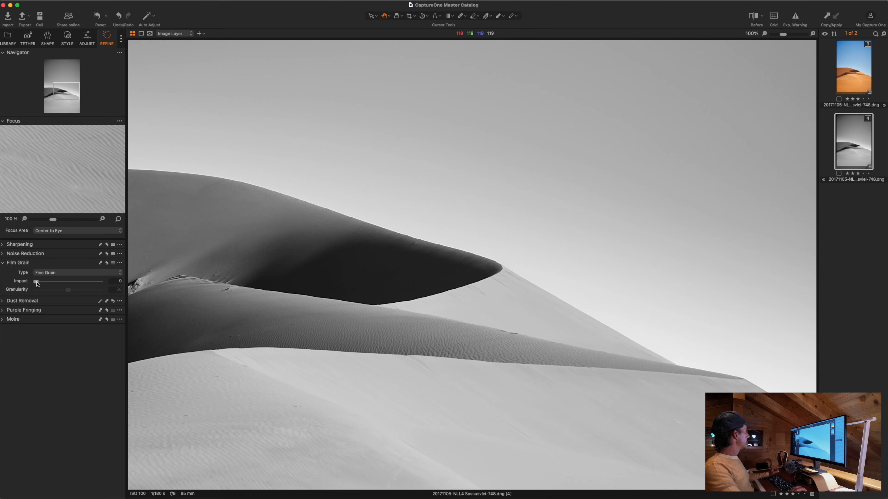
drag(38, 283, 88, 285)
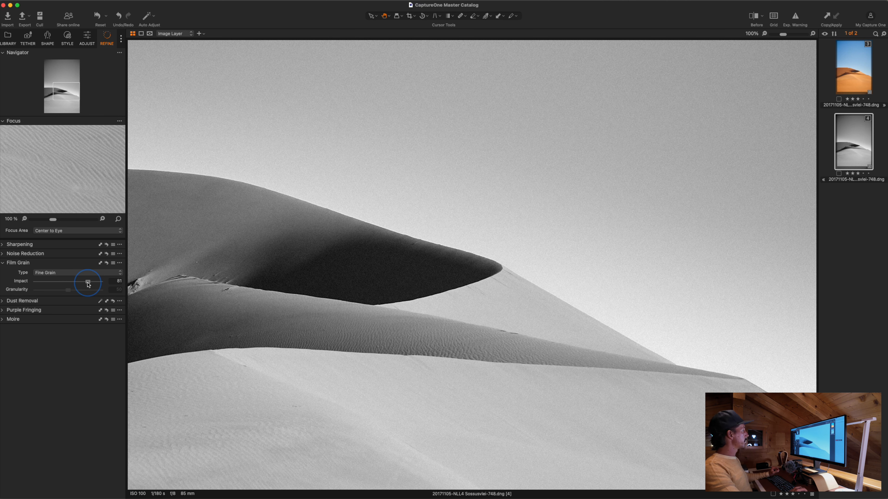
drag(88, 285, 51, 286)
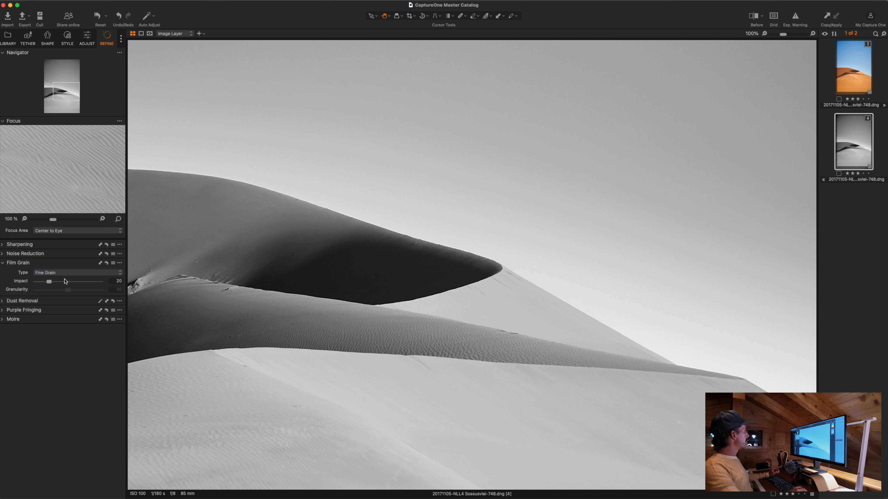
Temporarily reset the film grain to compare the photo with and without it, and return to the fitted view.
key(alt)
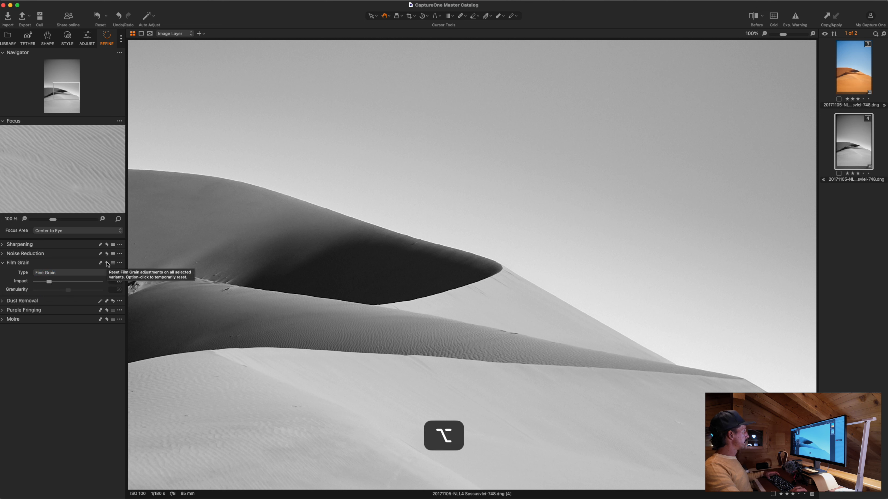
alt+click(107, 264)
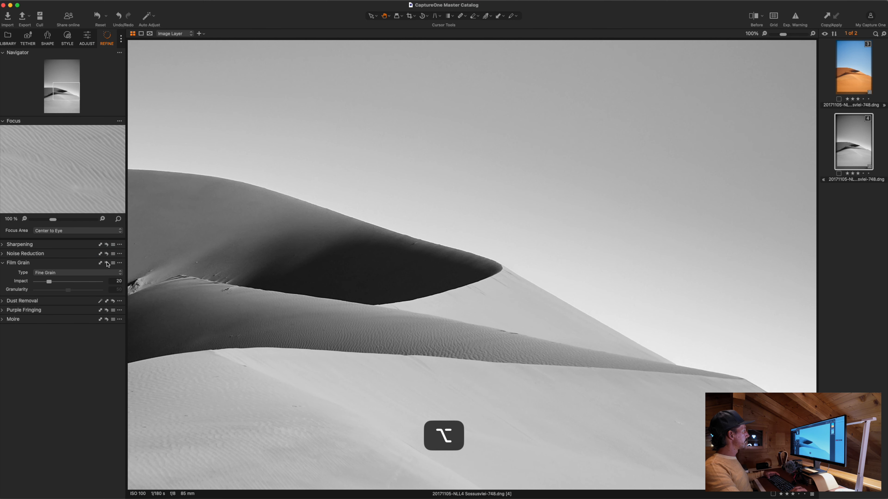
drag(336, 311, 441, 333)
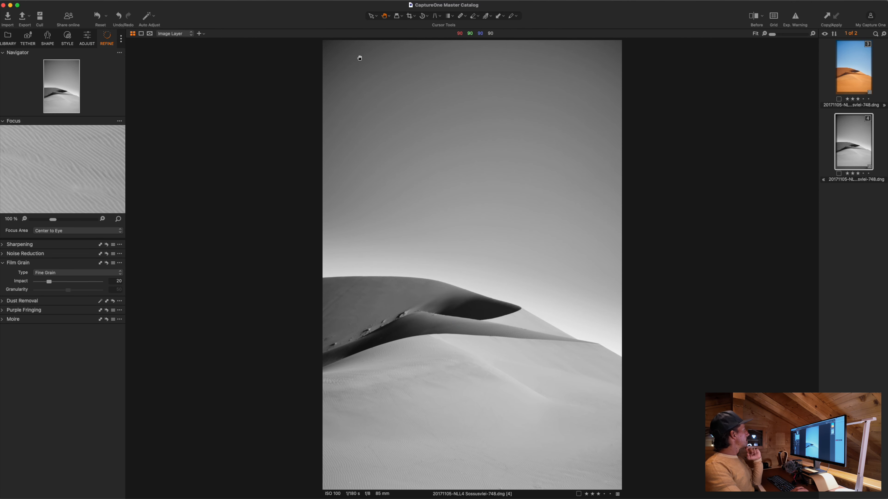
Set the lens correction Light Falloff to 22 and return to the adjustment tools.
click(51, 40)
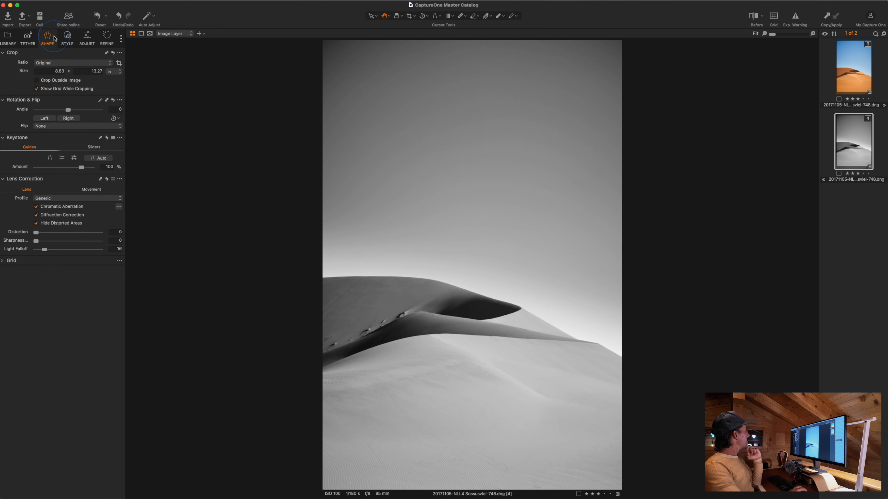
drag(45, 249, 47, 250)
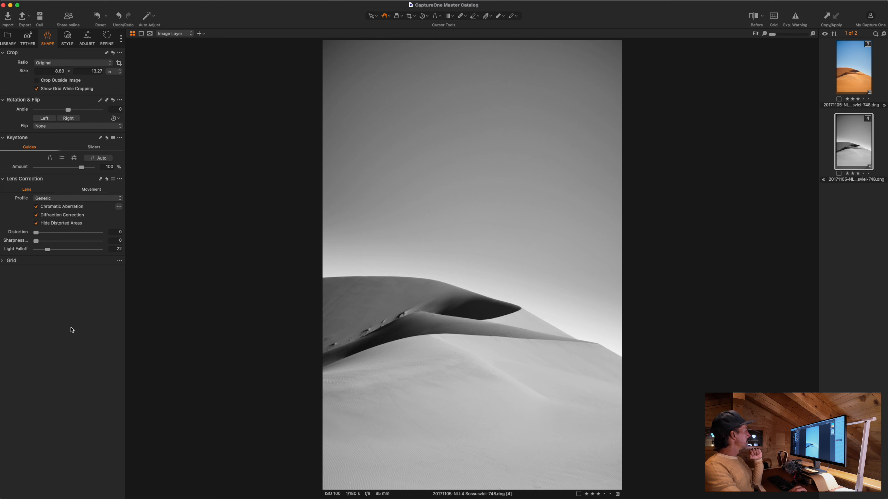
click(85, 39)
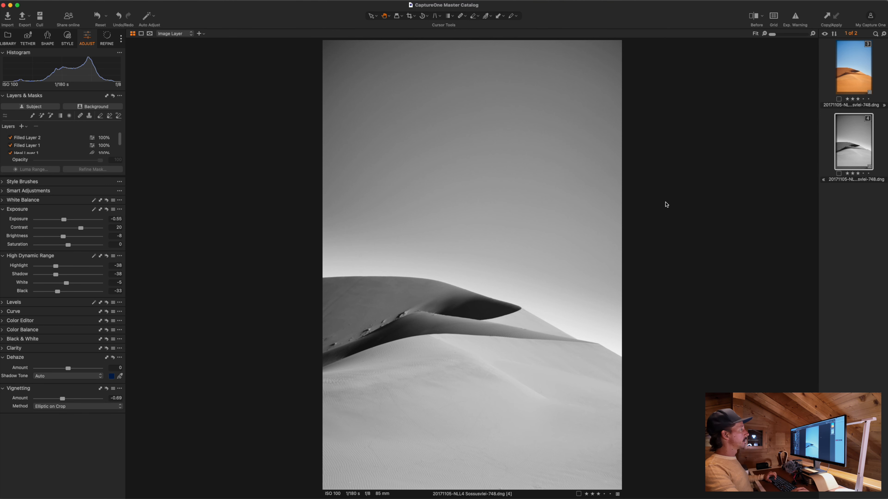
Compare the colour and black-and-white variants side by side as thumbnails and one after the other at full view.
key(g)
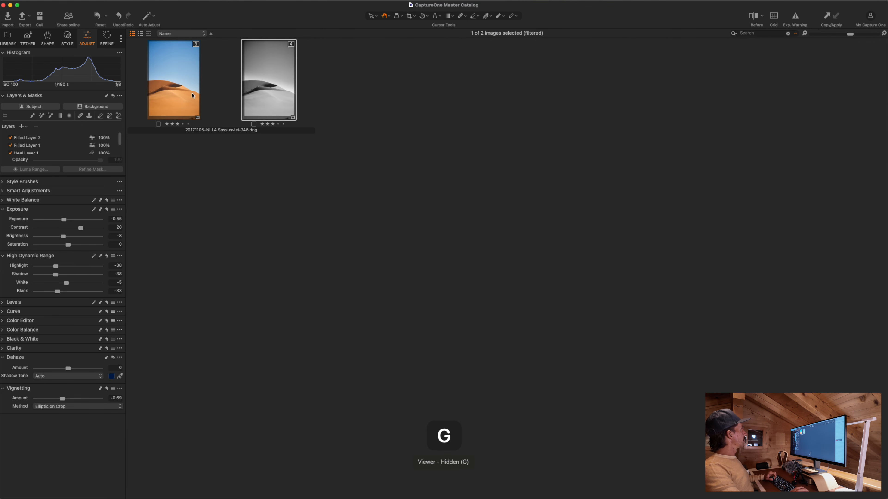
click(171, 93)
key(g)
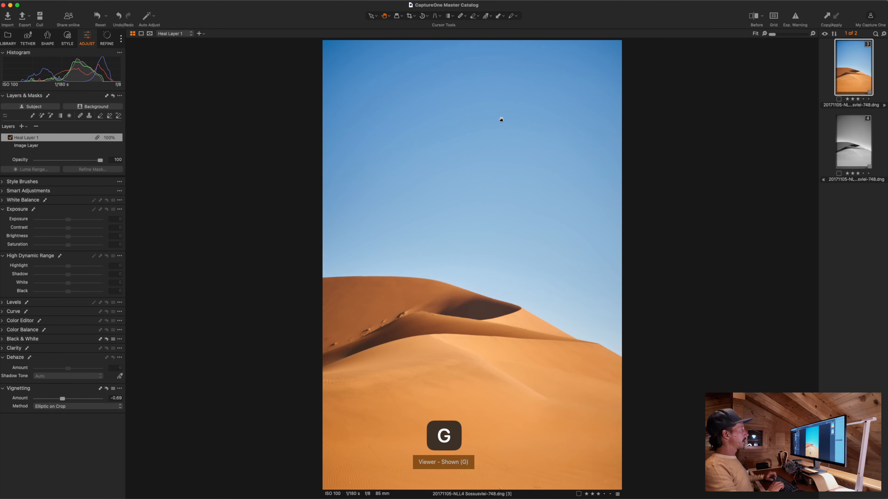
key(Right)
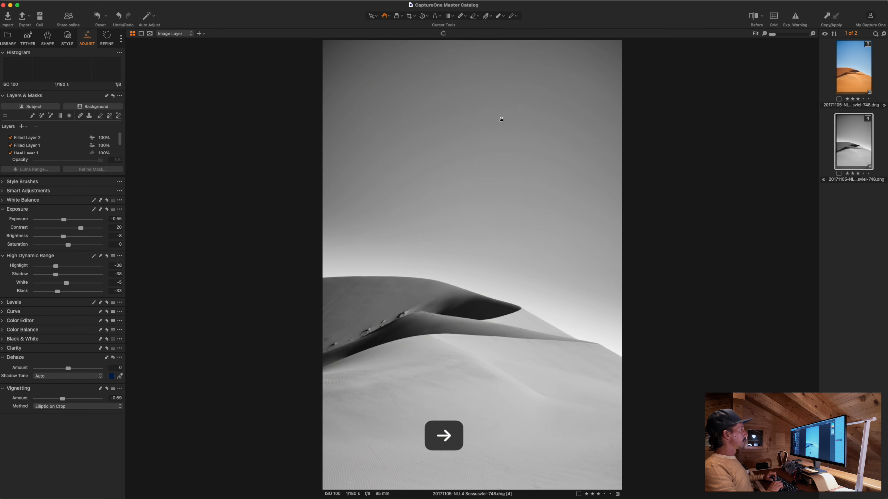